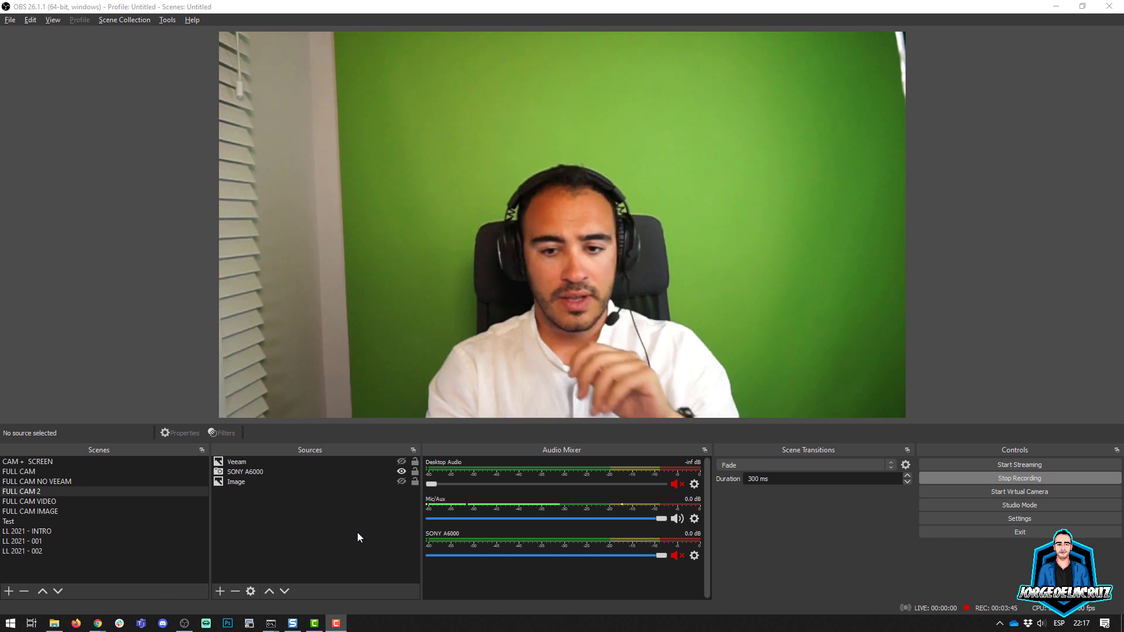
Step: Copy the SONY A6000 camera source from the FULL CAM 2 scene and paste it as a reference into the Test scene
{"action": "left_click", "coordinate": [238, 471]}
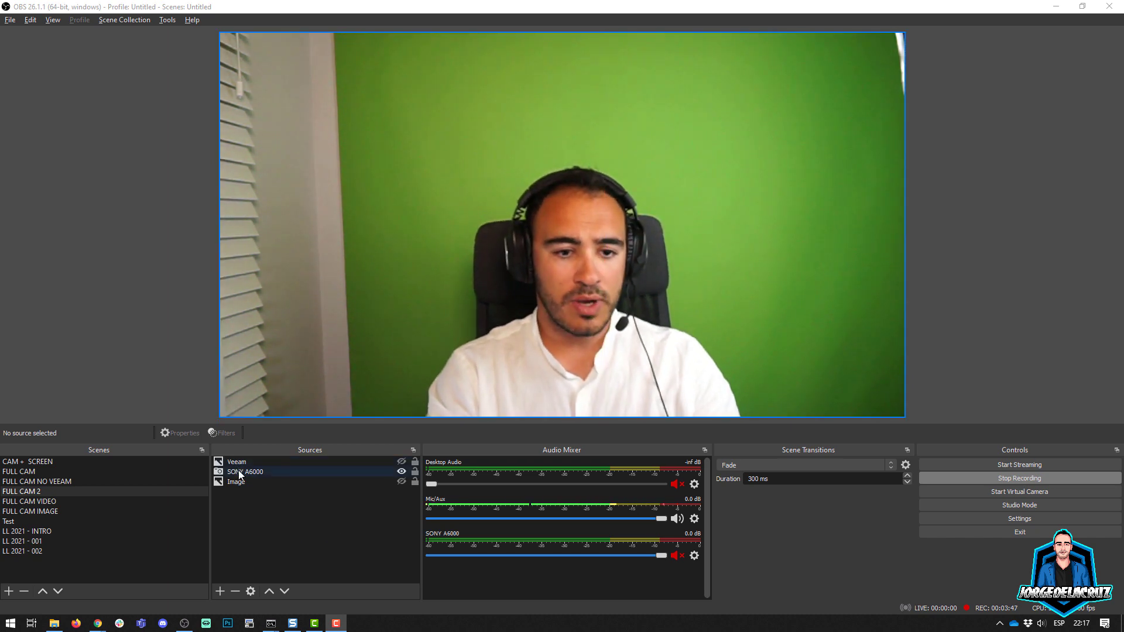
{"action": "right_click", "coordinate": [239, 472]}
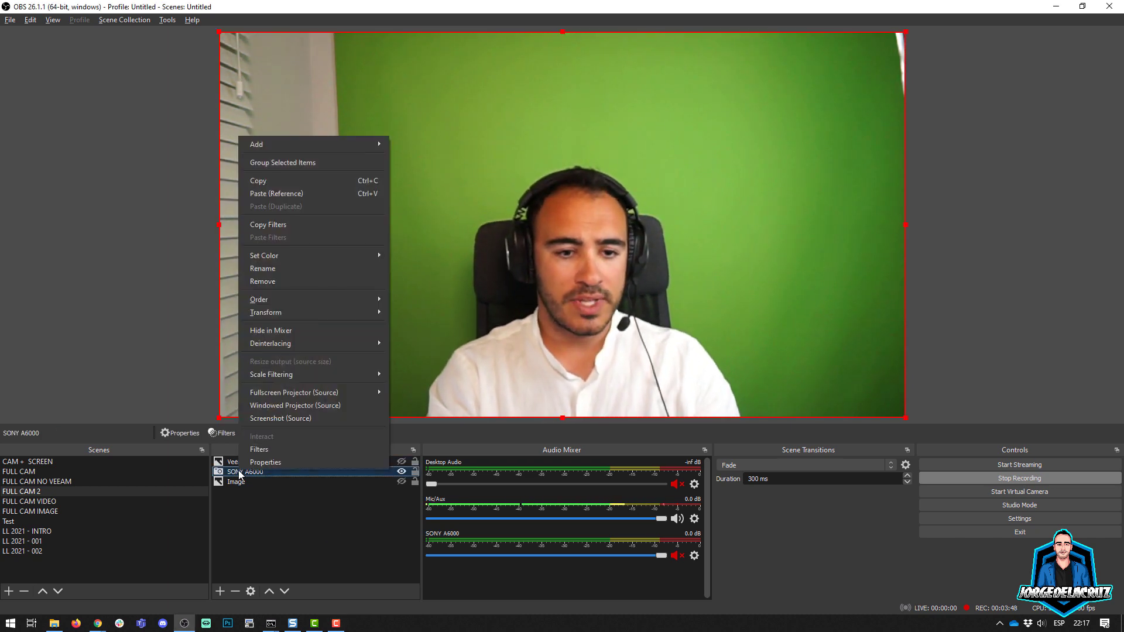
{"action": "left_click", "coordinate": [261, 183]}
{"action": "left_click", "coordinate": [14, 521]}
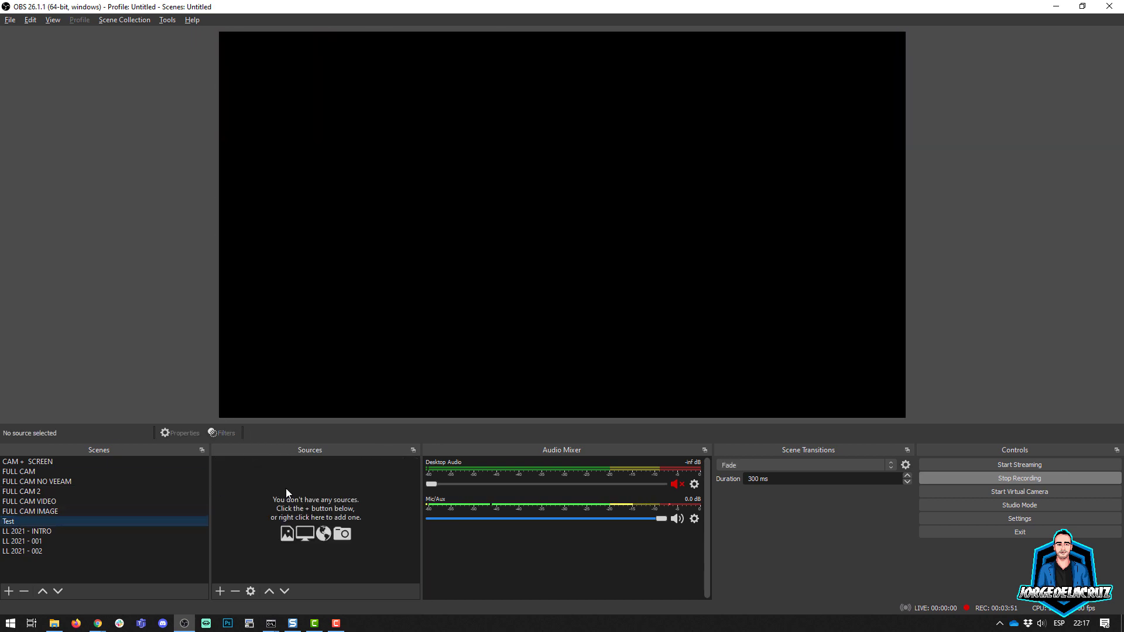
{"action": "right_click", "coordinate": [273, 485]}
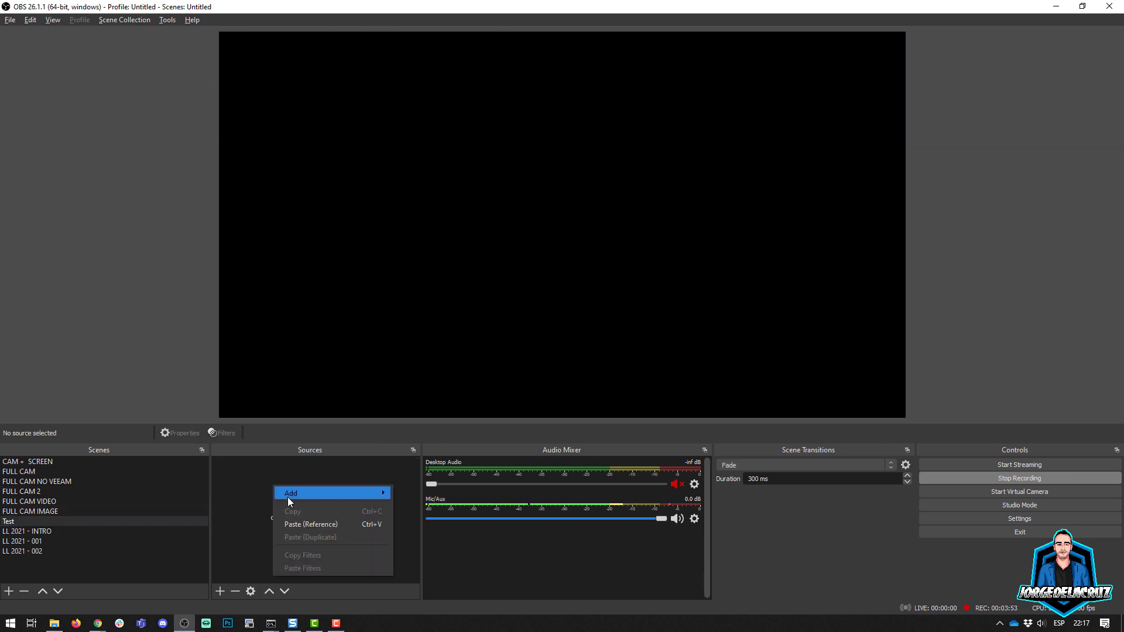
{"action": "left_click", "coordinate": [303, 522]}
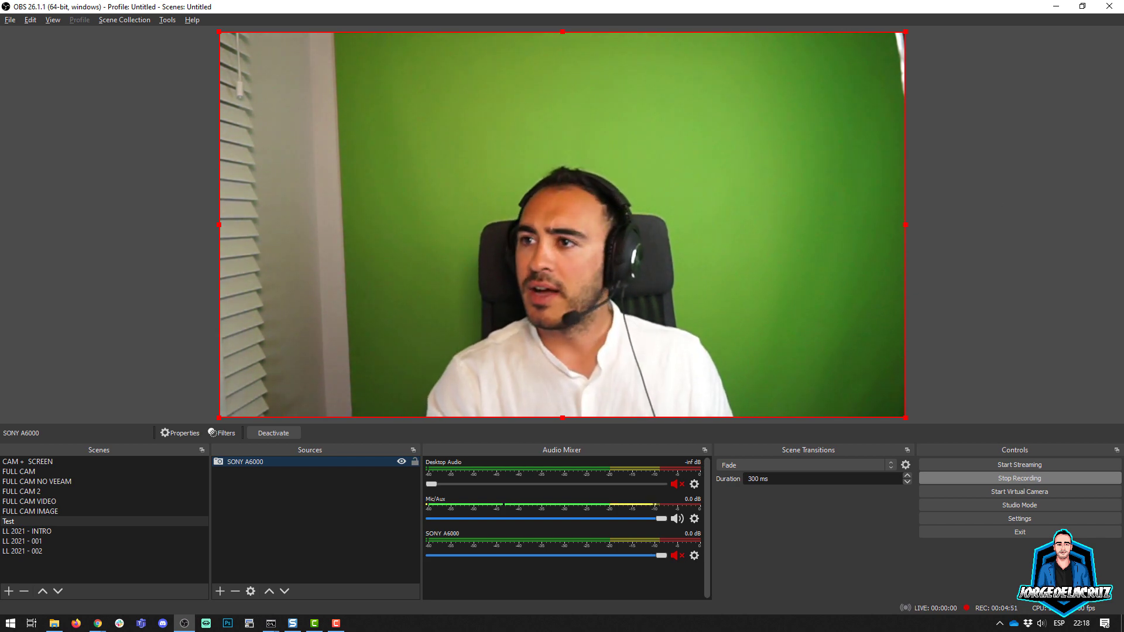
Step: Bring the Excalidraw browser window into view, look through its architecture diagrams, and move the window back off this screen
{"action": "left_click_drag", "start_coordinate": [1123, 81], "coordinate": [635, 51]}
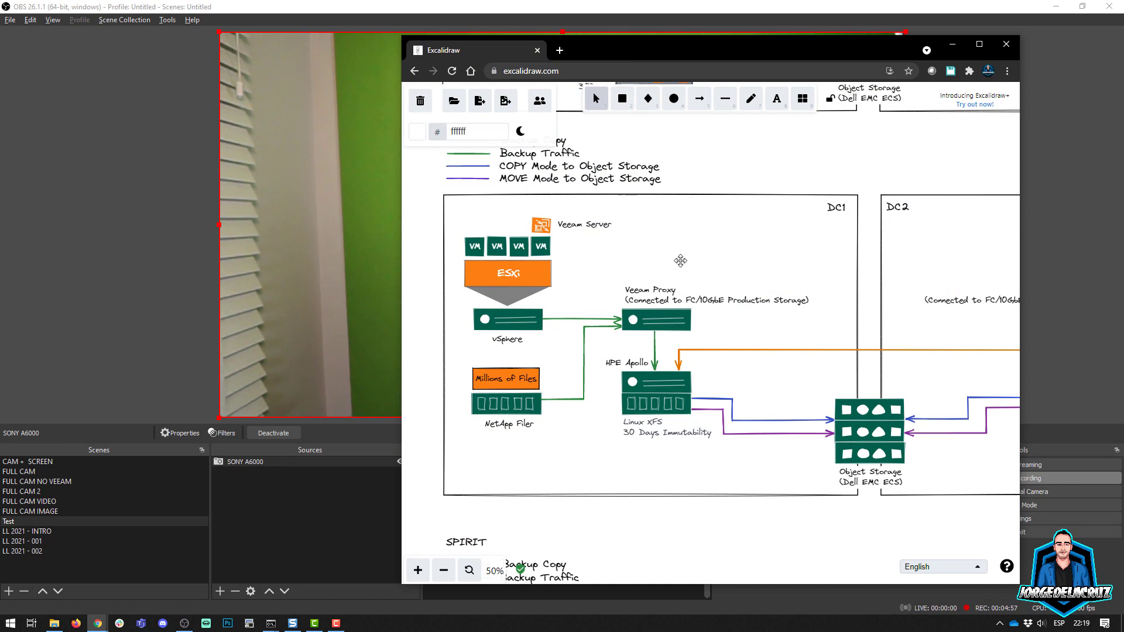
{"action": "scroll", "coordinate": [680, 261], "scroll_direction": "up", "scroll_amount": 1}
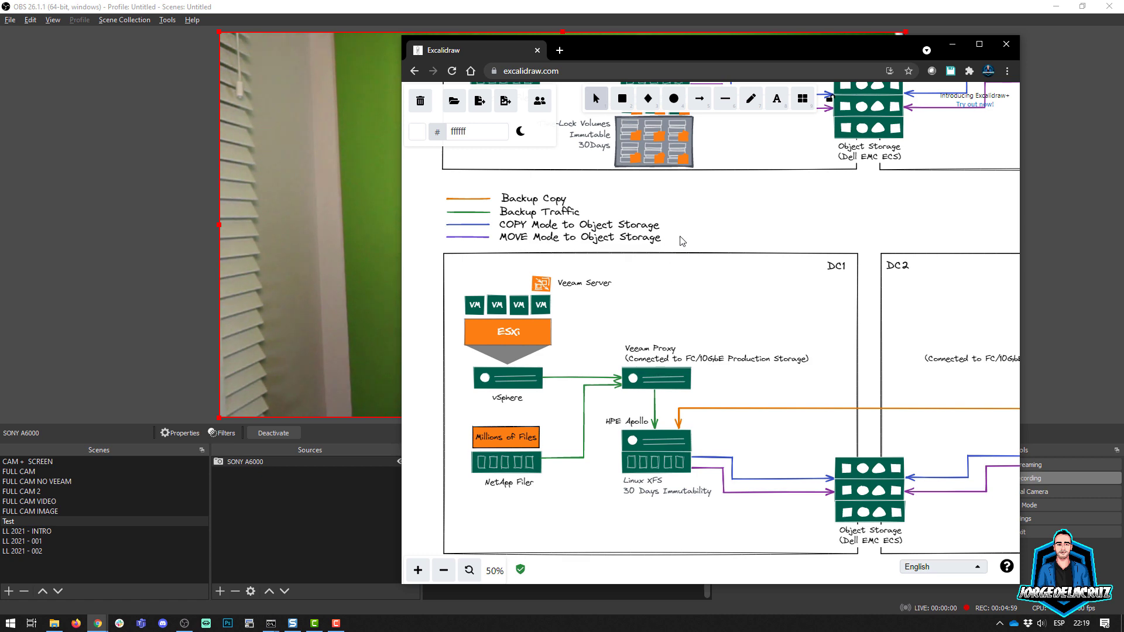
{"action": "scroll", "coordinate": [682, 241], "scroll_direction": "up", "scroll_amount": 6}
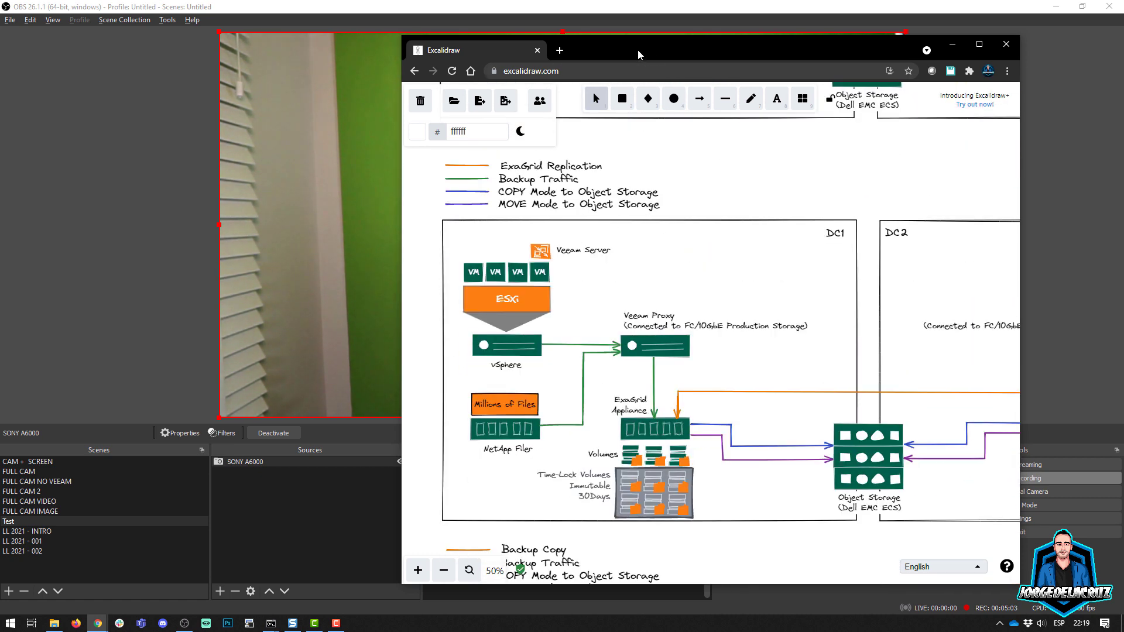
{"action": "left_click_drag", "start_coordinate": [637, 51], "coordinate": [1123, 75]}
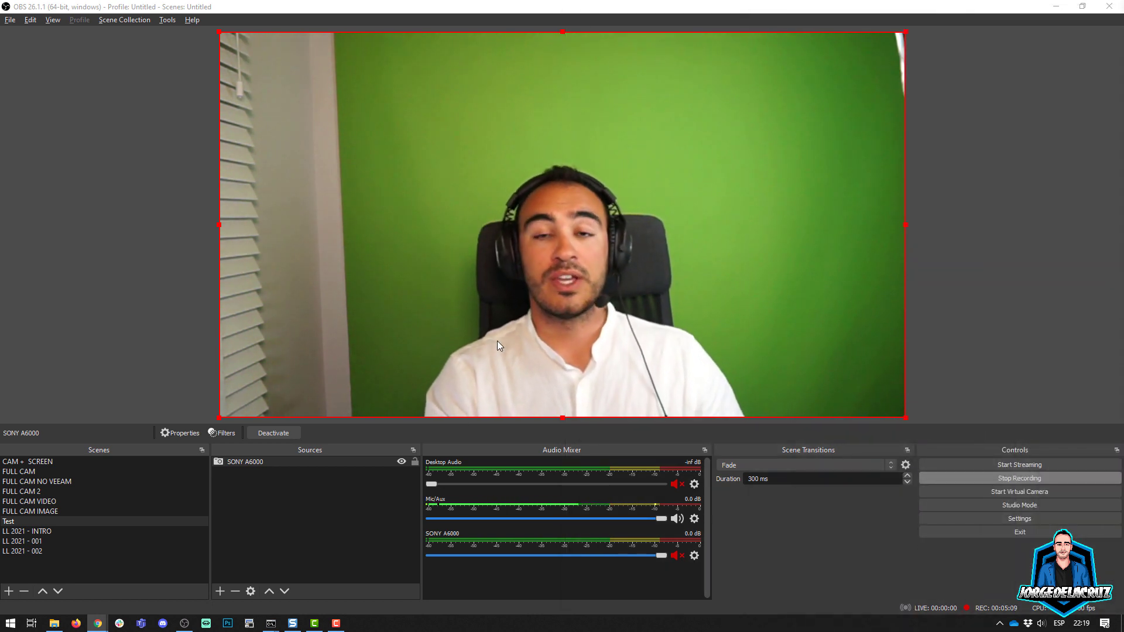
Step: Add a new Window Capture source named Excalidraw to the Test scene
{"action": "left_click", "coordinate": [283, 521]}
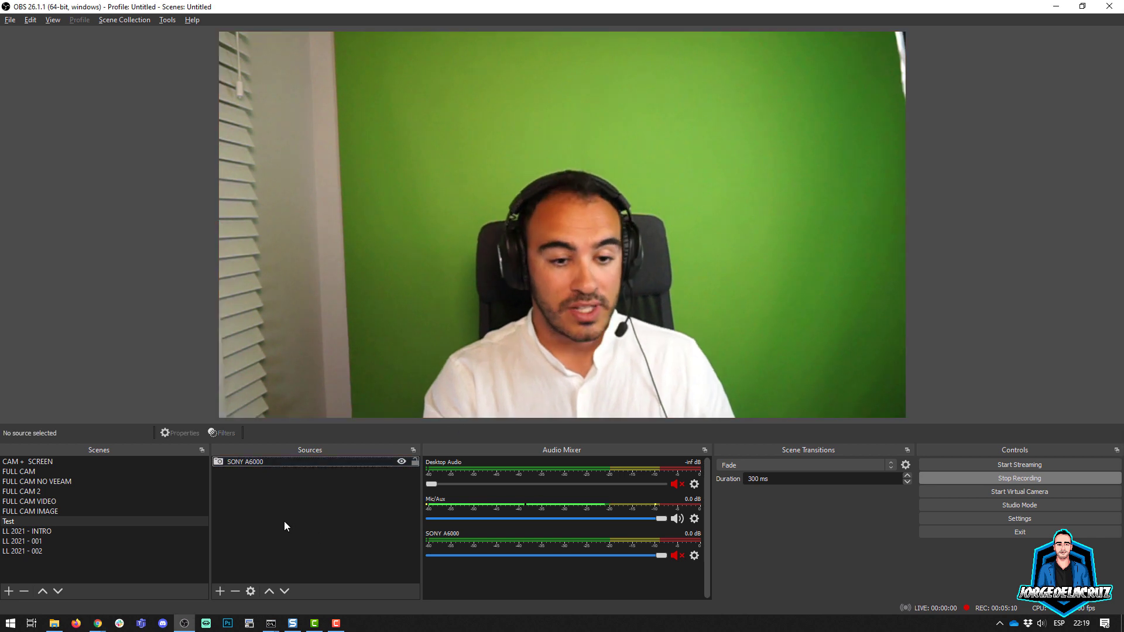
{"action": "left_click", "coordinate": [219, 591]}
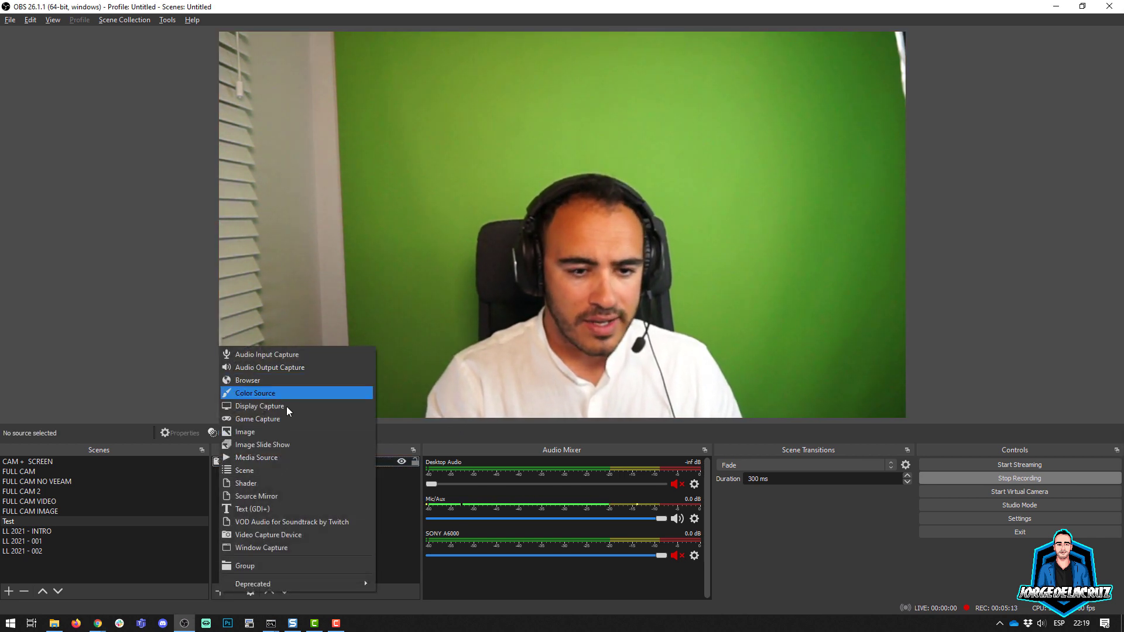
{"action": "left_click", "coordinate": [273, 548]}
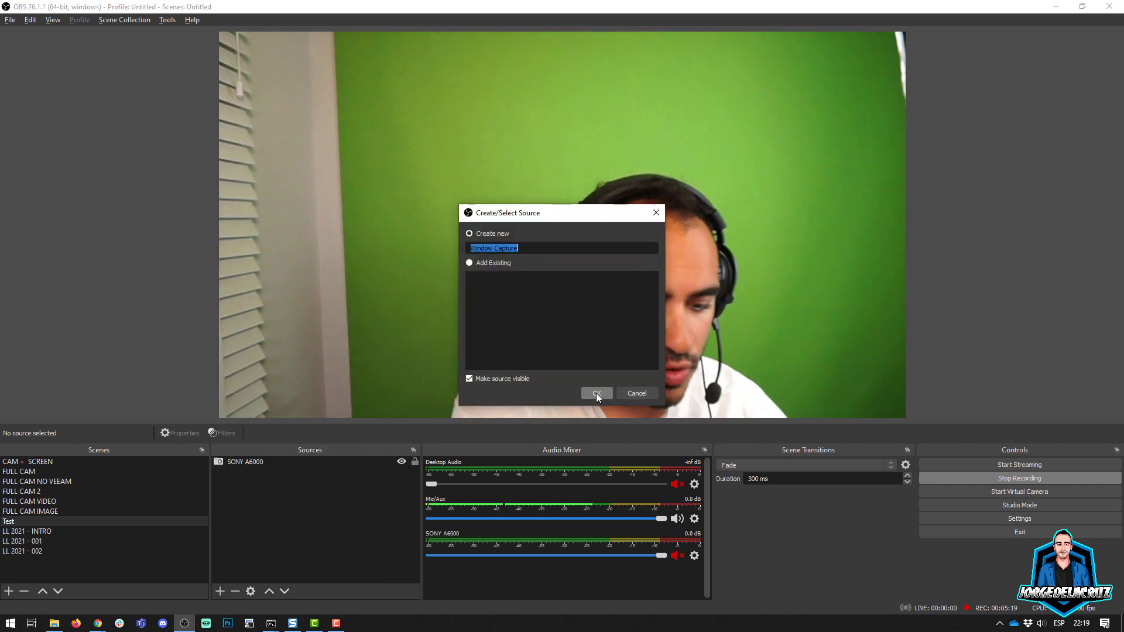
{"action": "type", "text": "Excalidraw"}
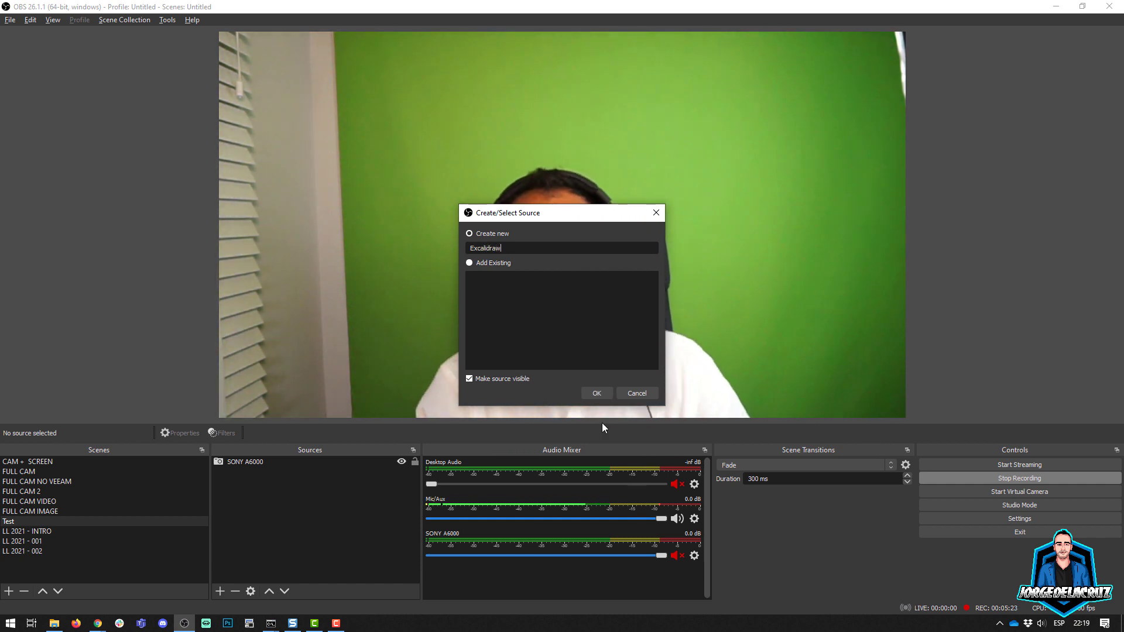
{"action": "left_click", "coordinate": [597, 394]}
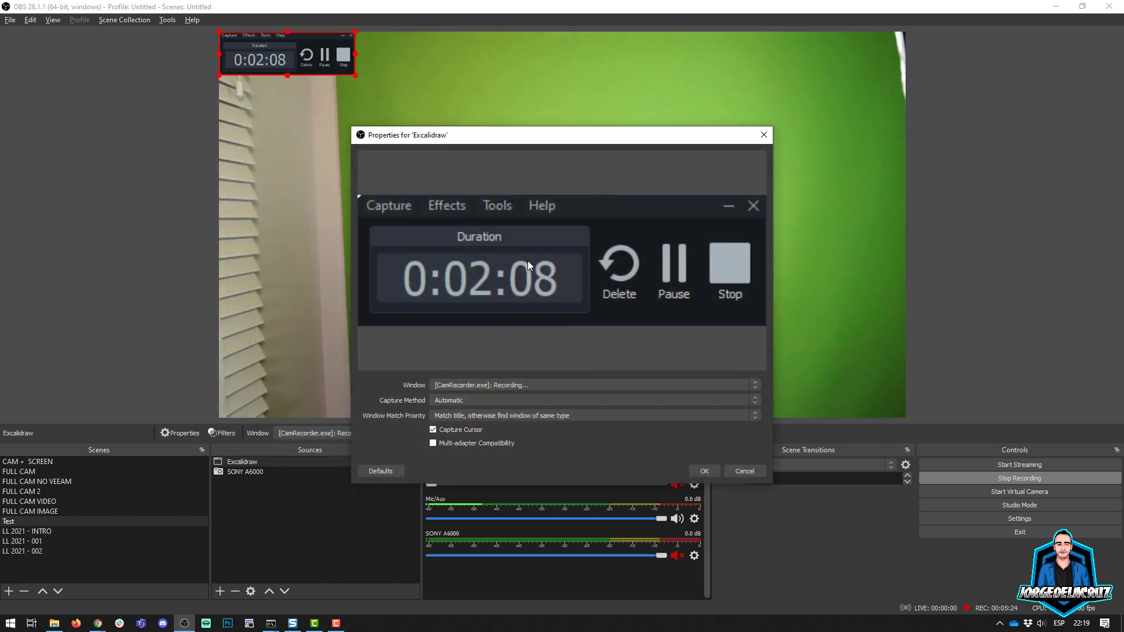
Step: Set the Excalidraw source to capture the window "[chrome.exe]: Excalidraw - Google Chrome" and accept its properties
{"action": "left_click", "coordinate": [486, 385]}
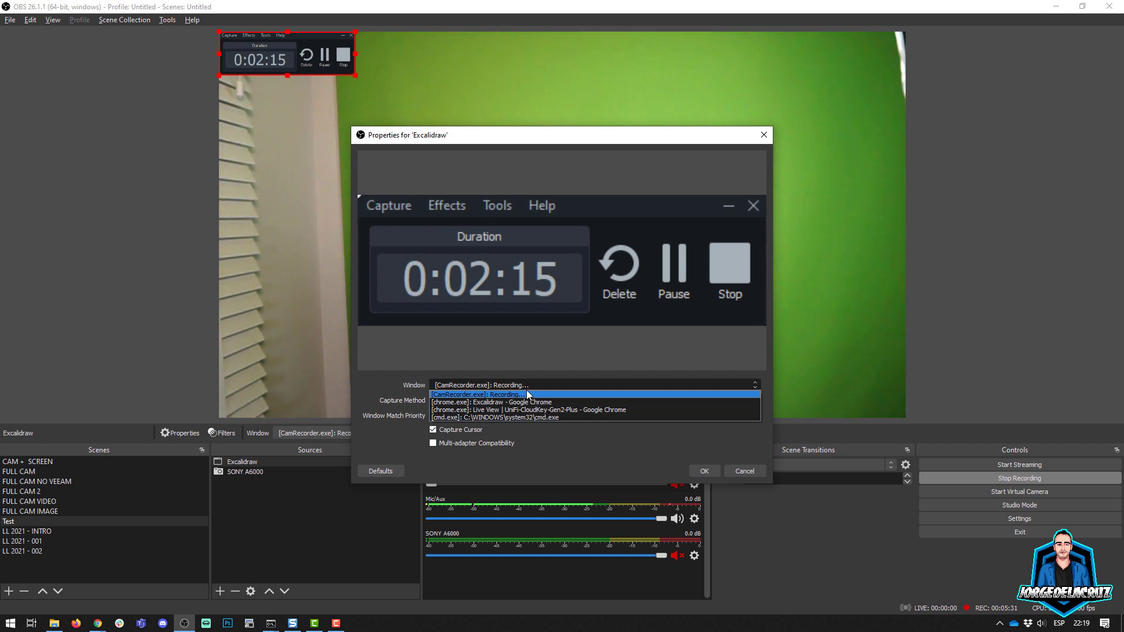
{"action": "left_click", "coordinate": [523, 401]}
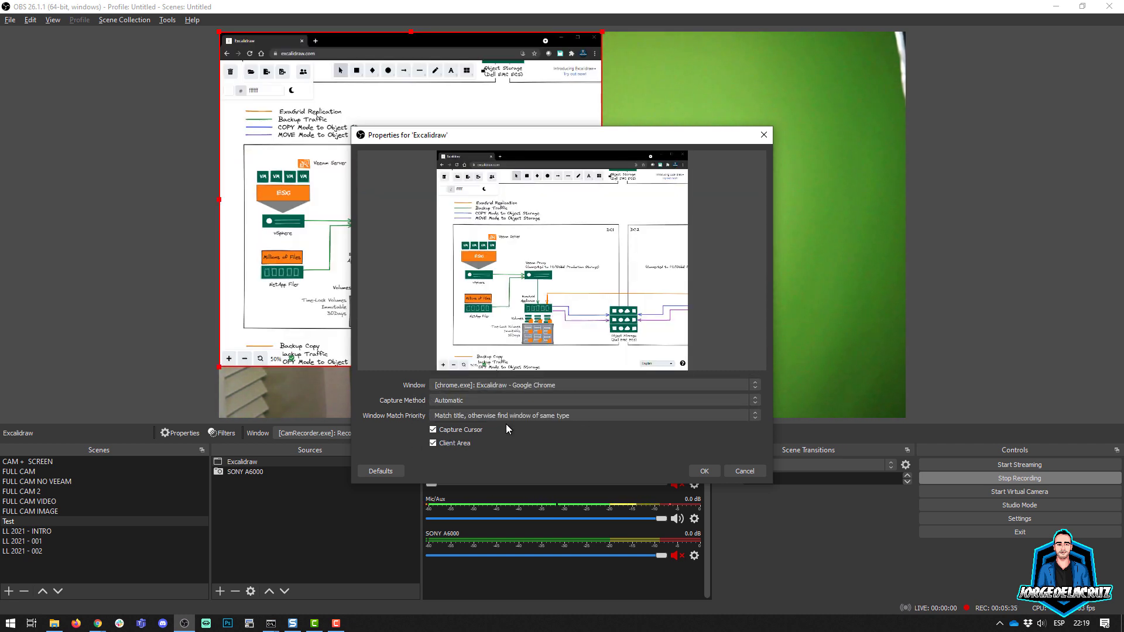
{"action": "left_click", "coordinate": [707, 469]}
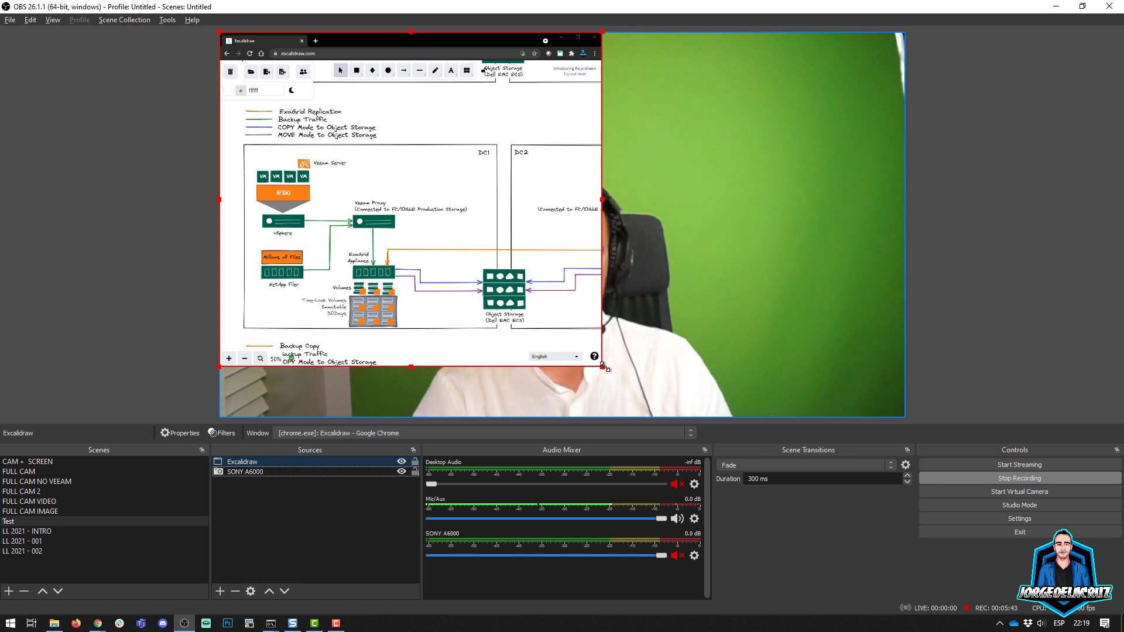
Step: Enlarge the Excalidraw capture, crop off the browser's tab and address bars, and fit it to the screen
{"action": "left_click_drag", "start_coordinate": [603, 367], "coordinate": [660, 418]}
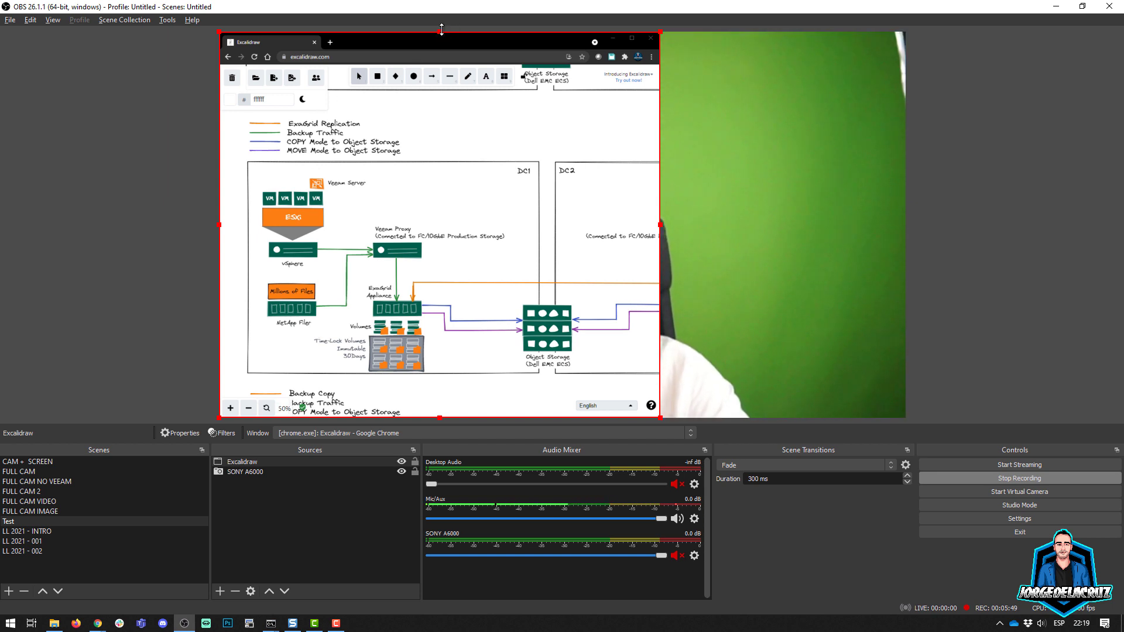
{"action": "left_click_drag", "start_coordinate": [440, 31], "coordinate": [440, 65]}
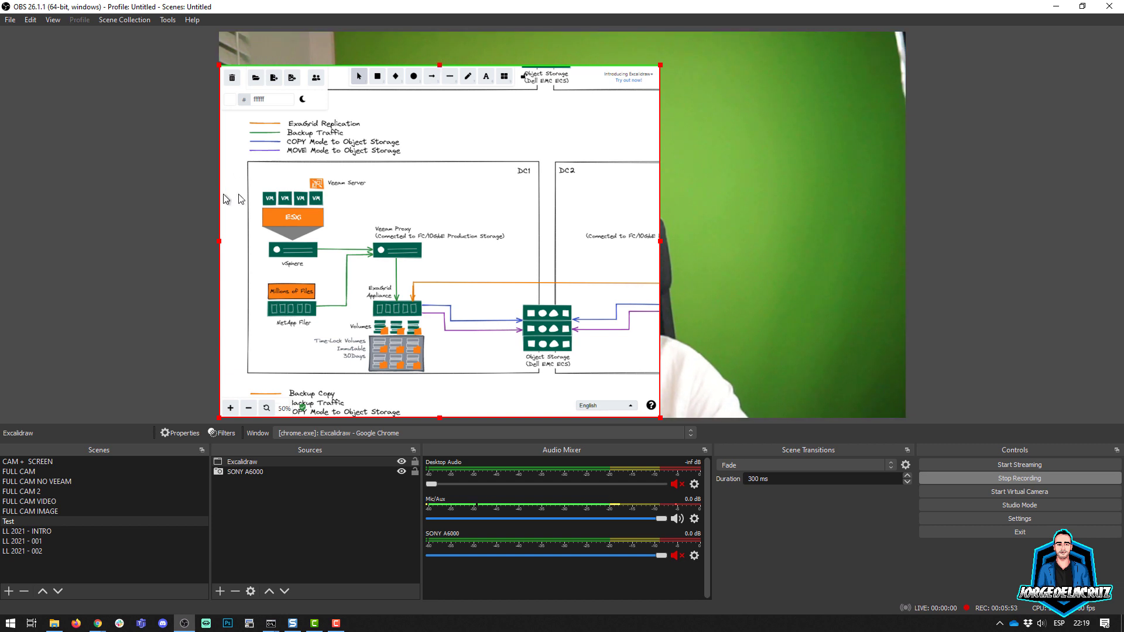
{"action": "right_click", "coordinate": [419, 170]}
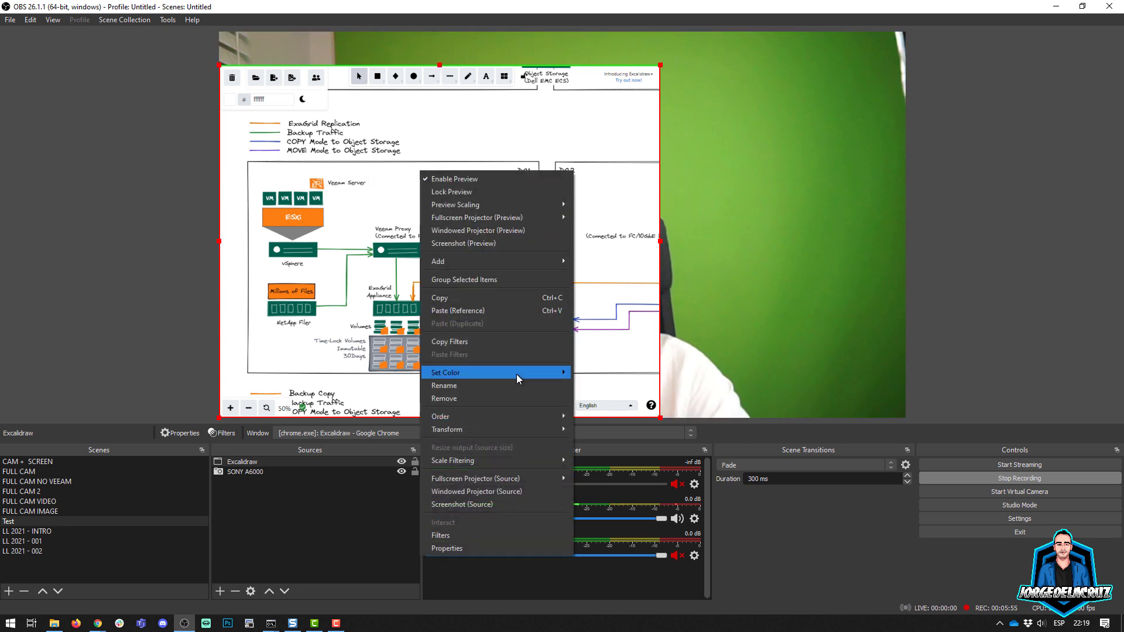
{"action": "mouse_move", "coordinate": [508, 431]}
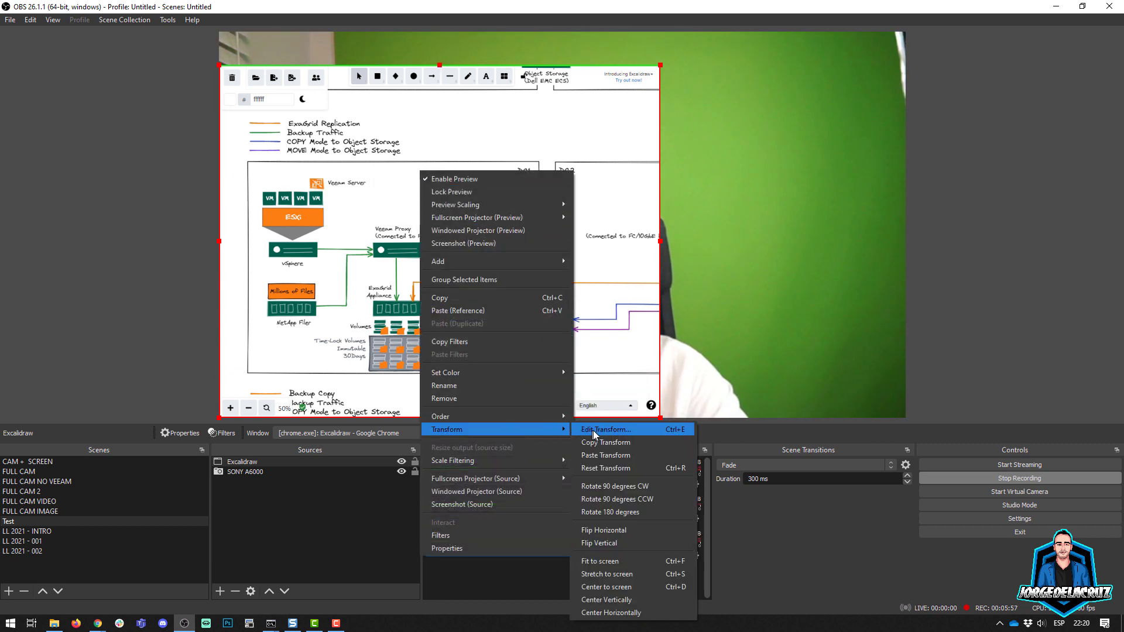
{"action": "left_click", "coordinate": [616, 559]}
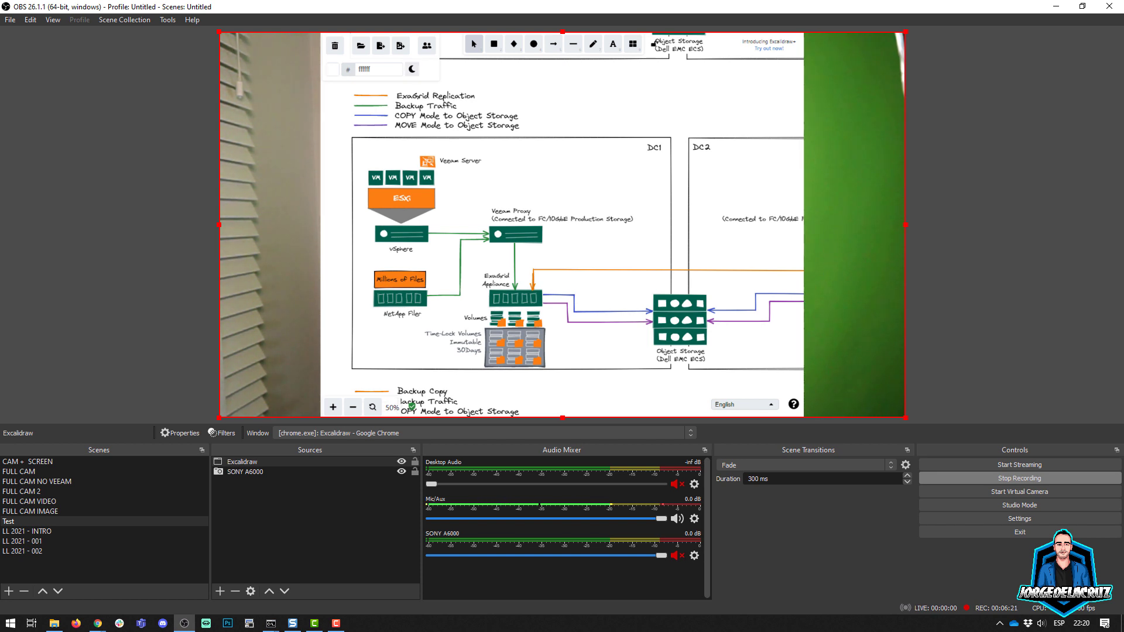
Step: Switch the Excalidraw canvas to dark mode and enlarge the ExaGrid diagram to 70% zoom
{"action": "left_click", "coordinate": [413, 69]}
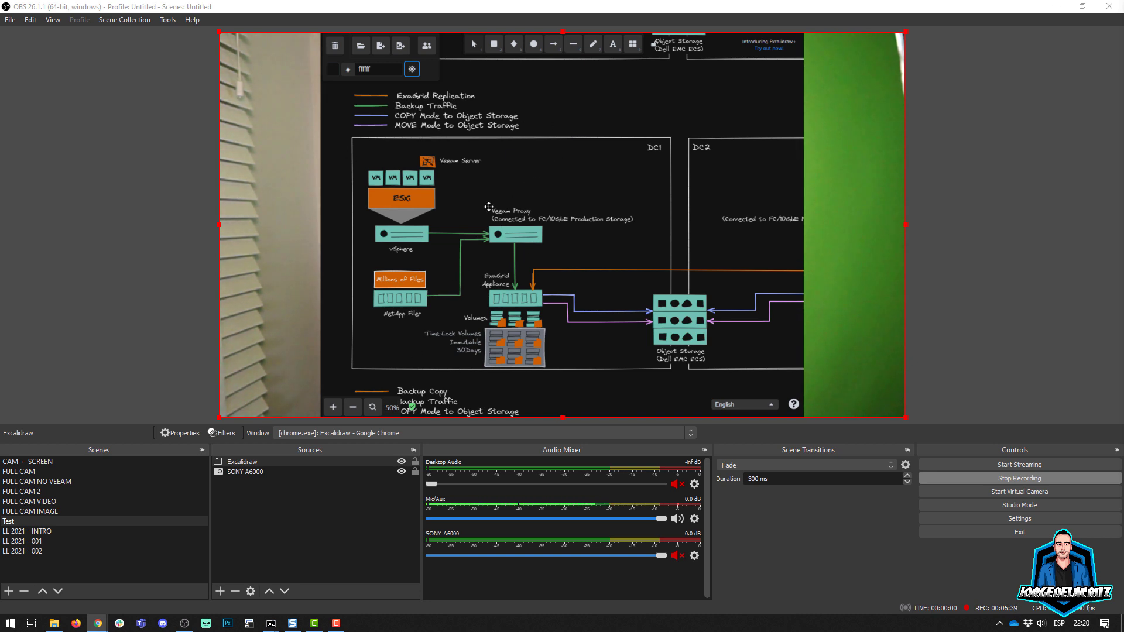
{"action": "scroll", "coordinate": [488, 207], "scroll_direction": "up", "scroll_amount": 1, "text": "ctrl"}
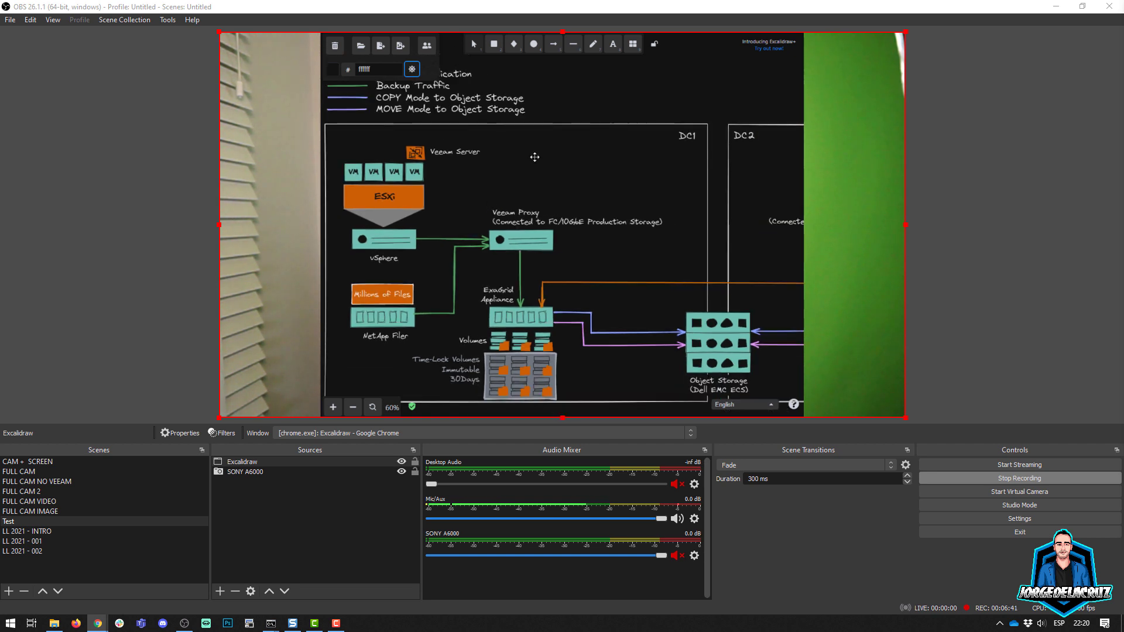
{"action": "left_click_drag", "start_coordinate": [529, 166], "coordinate": [555, 210]}
{"action": "scroll", "coordinate": [544, 178], "scroll_direction": "up", "scroll_amount": 1, "text": "ctrl"}
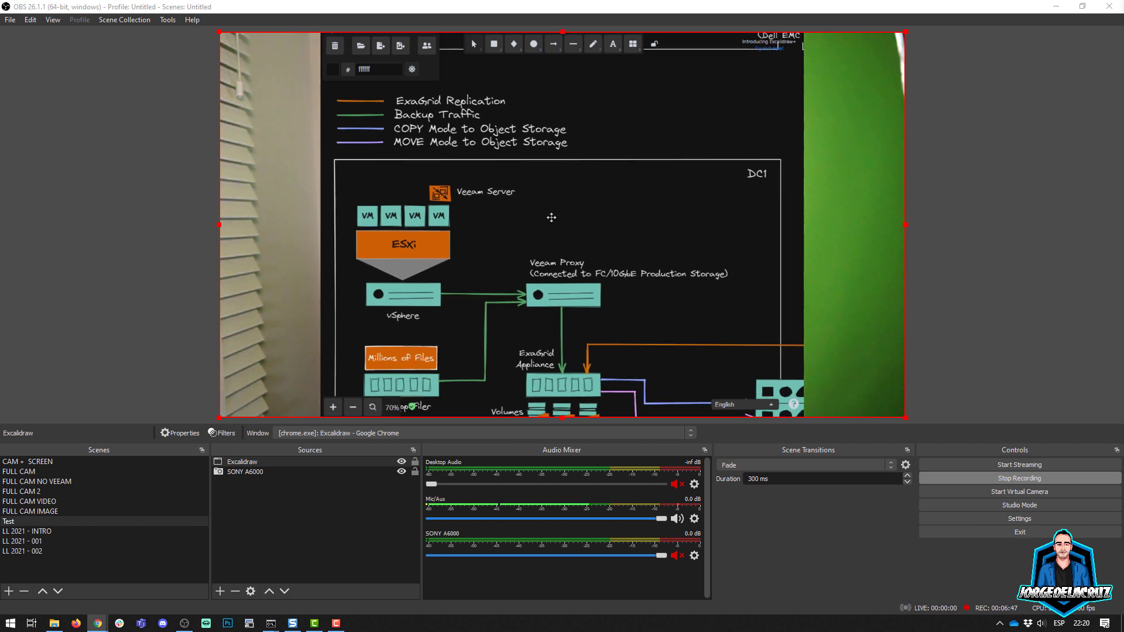
Step: Add a Chroma Key effect filter to the Excalidraw source, keeping the default filter name
{"action": "right_click", "coordinate": [238, 464]}
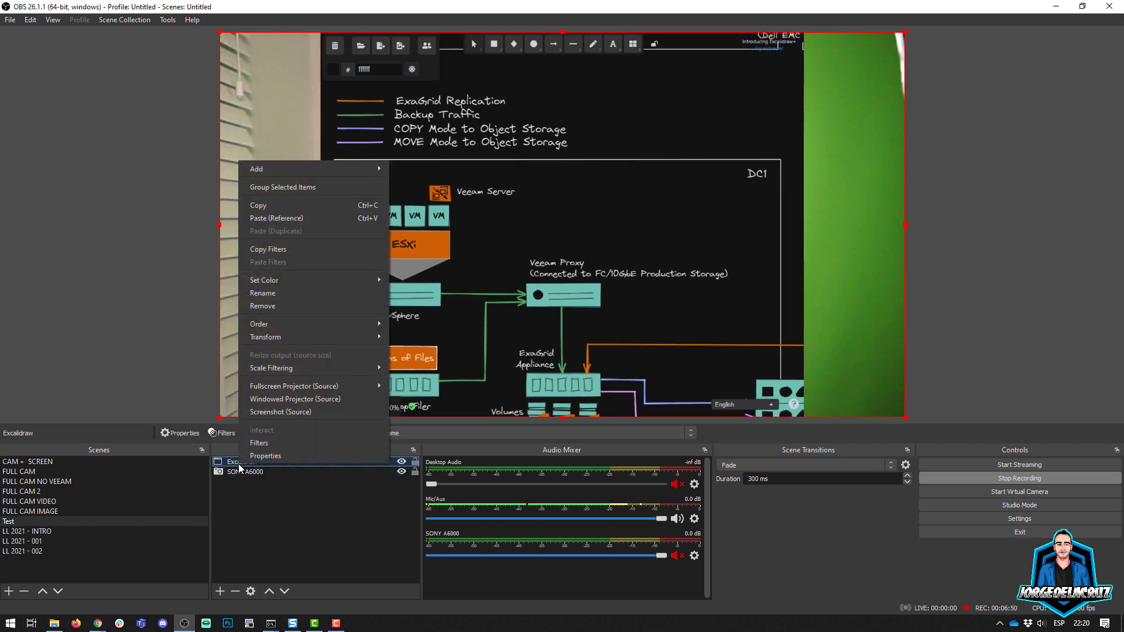
{"action": "left_click", "coordinate": [265, 443]}
{"action": "left_click", "coordinate": [322, 513]}
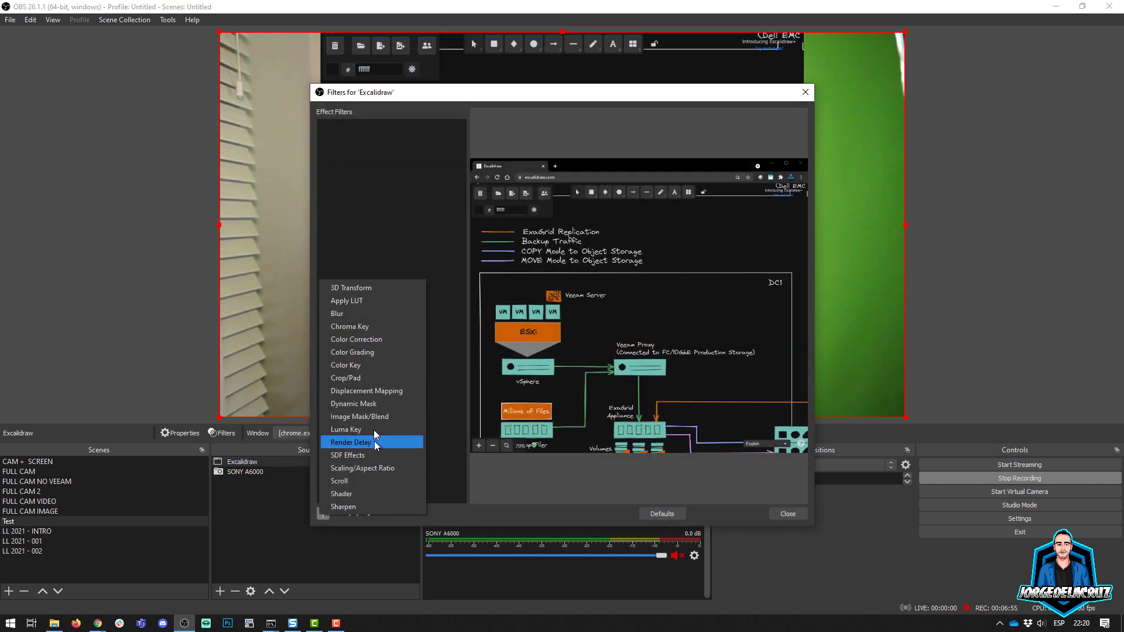
{"action": "left_click", "coordinate": [362, 326]}
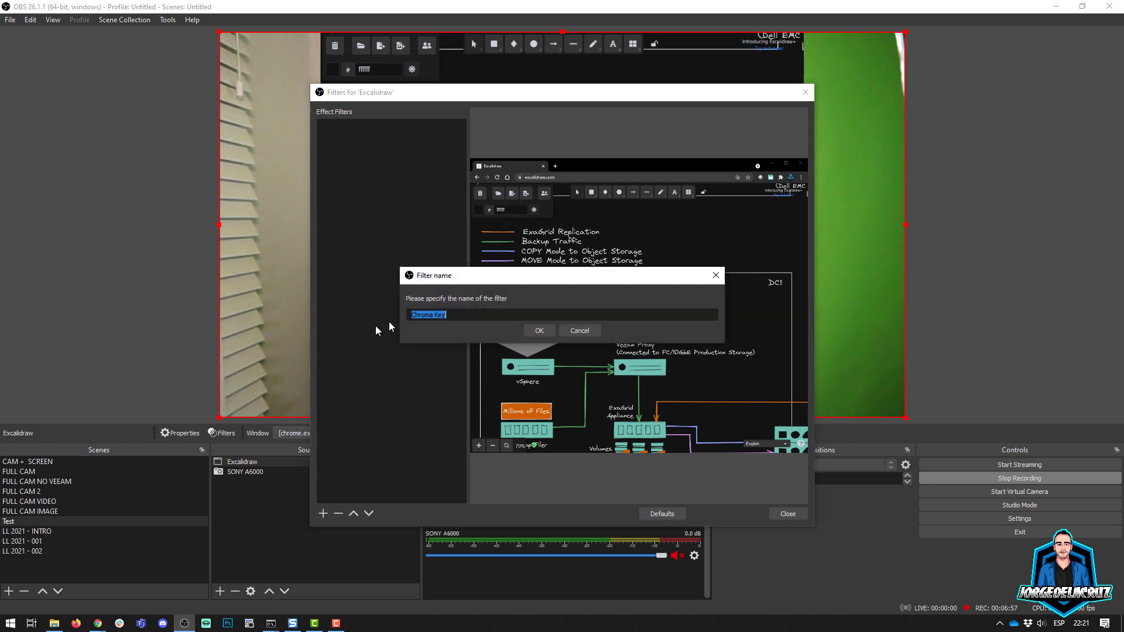
{"action": "left_click", "coordinate": [537, 331]}
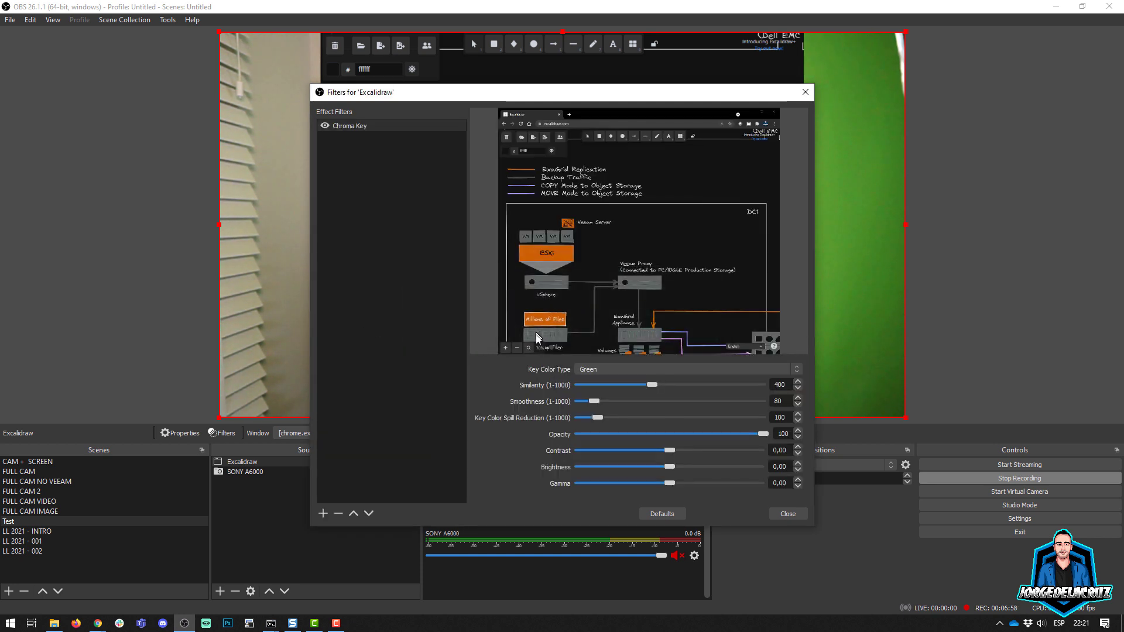
Step: Set the Chroma Key's key color type to Custom and its key color to the near-black #151511
{"action": "left_click", "coordinate": [605, 367]}
{"action": "left_click", "coordinate": [595, 402]}
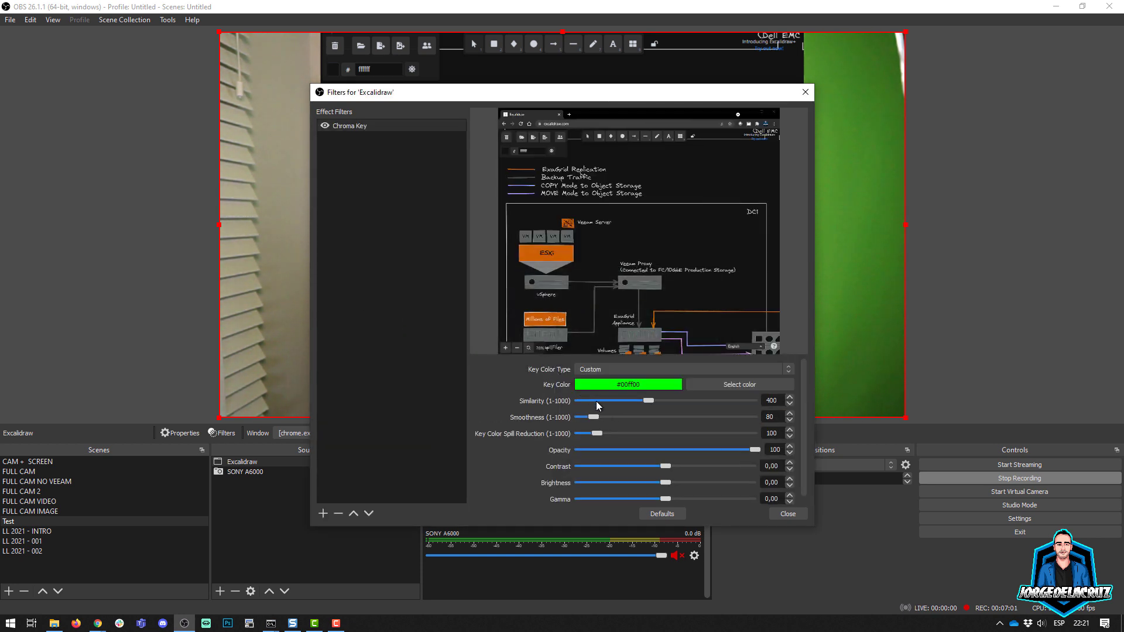
{"action": "left_click", "coordinate": [731, 384]}
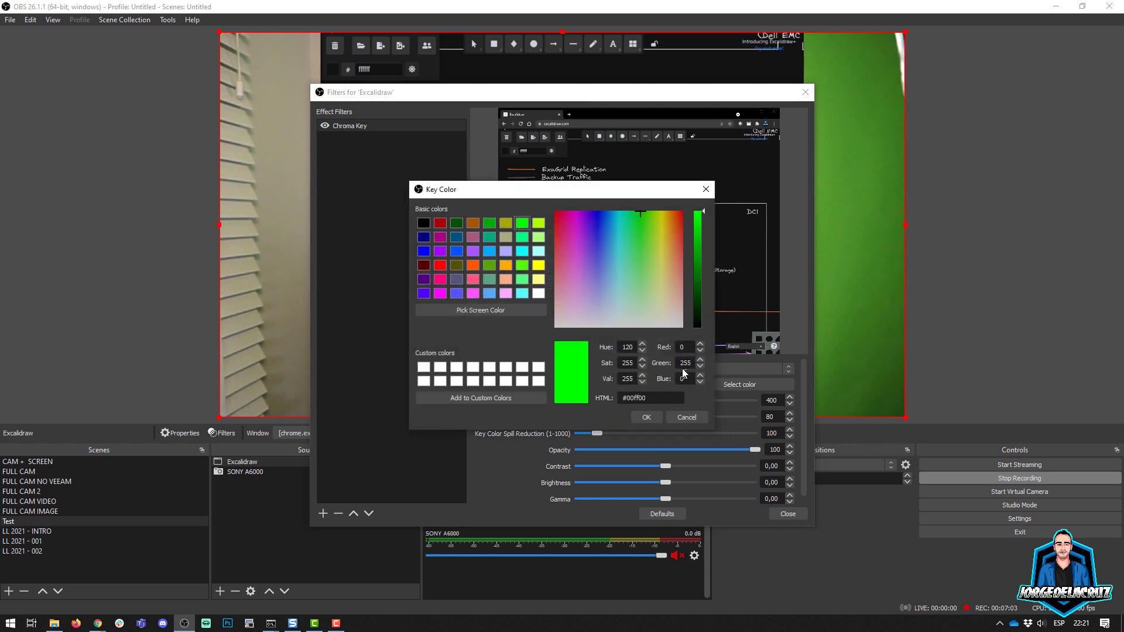
{"action": "left_click", "coordinate": [660, 276]}
{"action": "left_click_drag", "start_coordinate": [694, 289], "coordinate": [703, 323]}
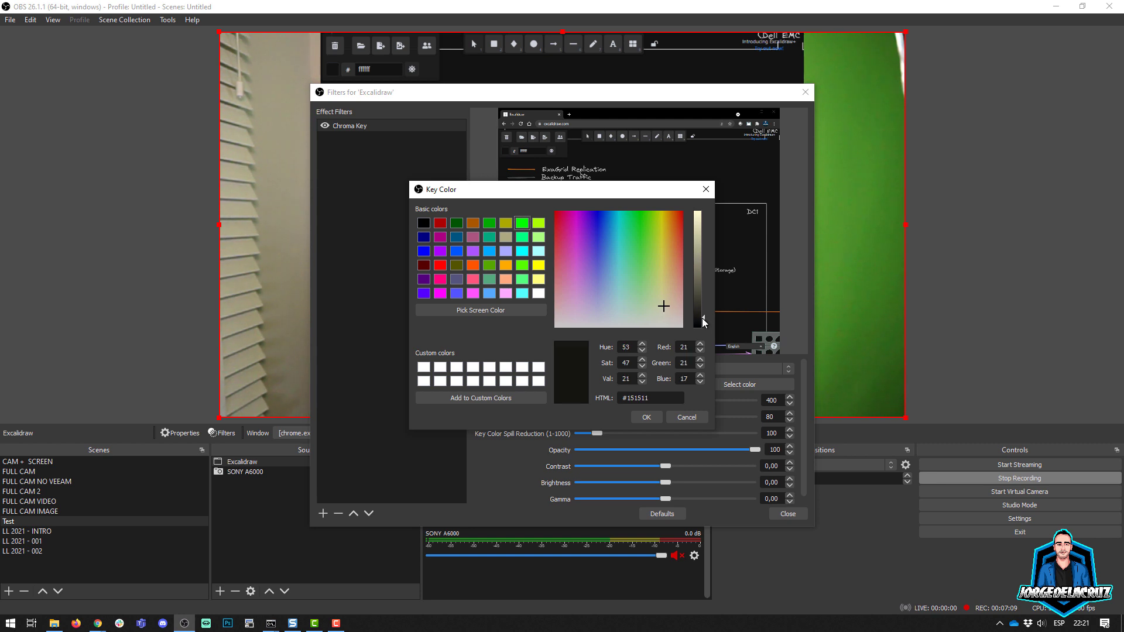
{"action": "left_click", "coordinate": [647, 417]}
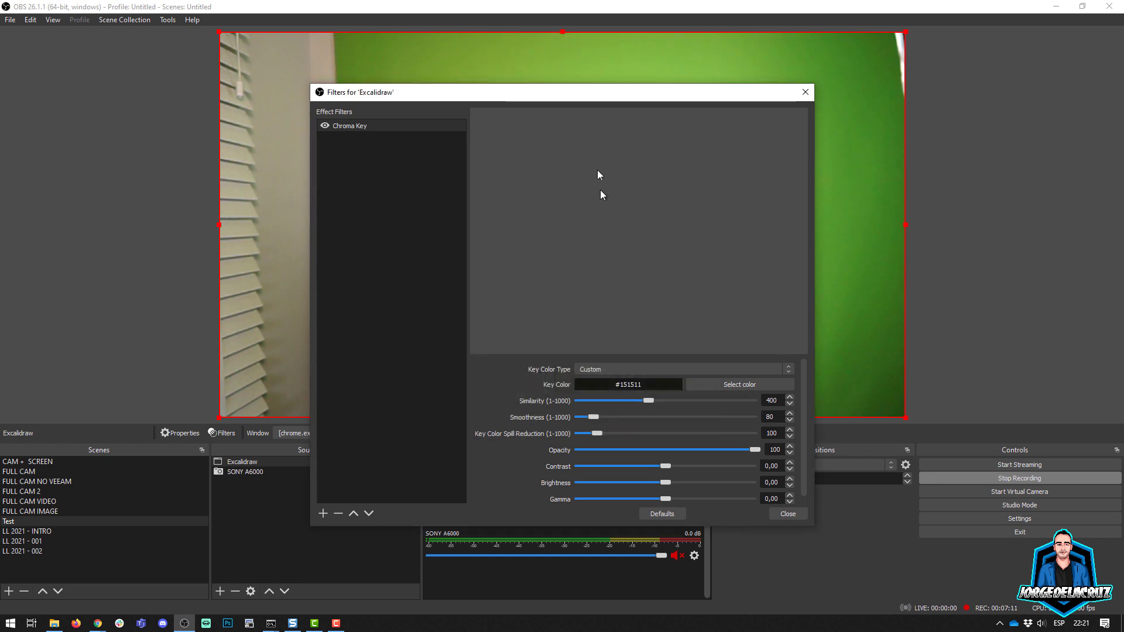
Step: Set the Excalidraw Chroma Key's key color to #121212 and its similarity, smoothness and key color spill reduction to 1 each
{"action": "left_click_drag", "start_coordinate": [646, 401], "coordinate": [567, 401]}
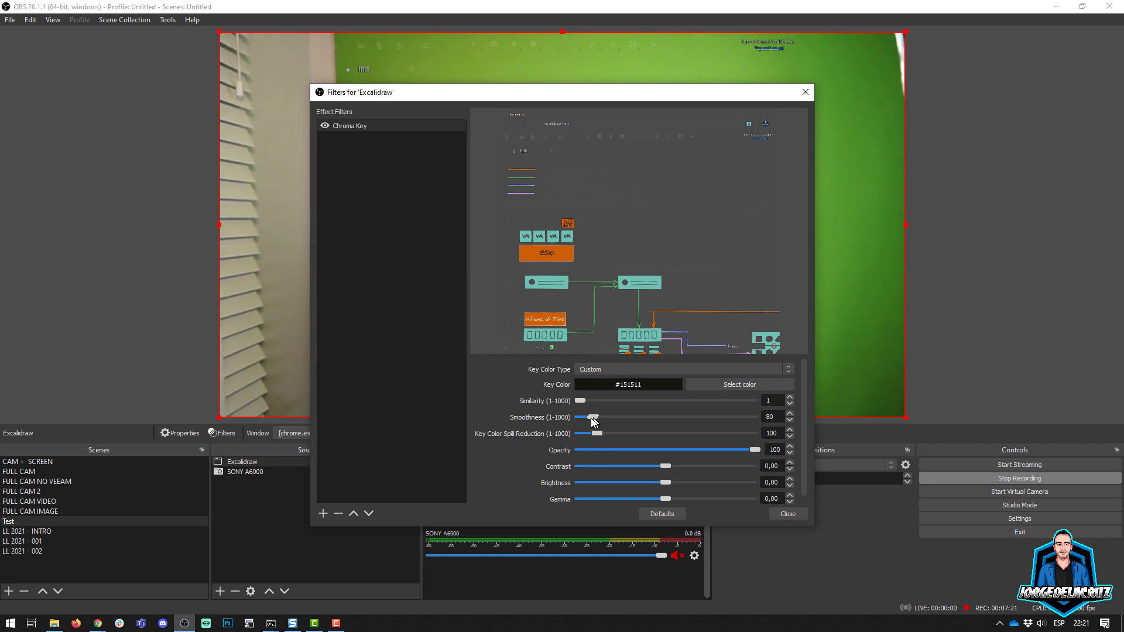
{"action": "mouse_move", "coordinate": [591, 418]}
{"action": "left_mouse_down"}
{"action": "mouse_move", "coordinate": [577, 418]}
{"action": "mouse_move", "coordinate": [589, 418]}
{"action": "left_mouse_up"}
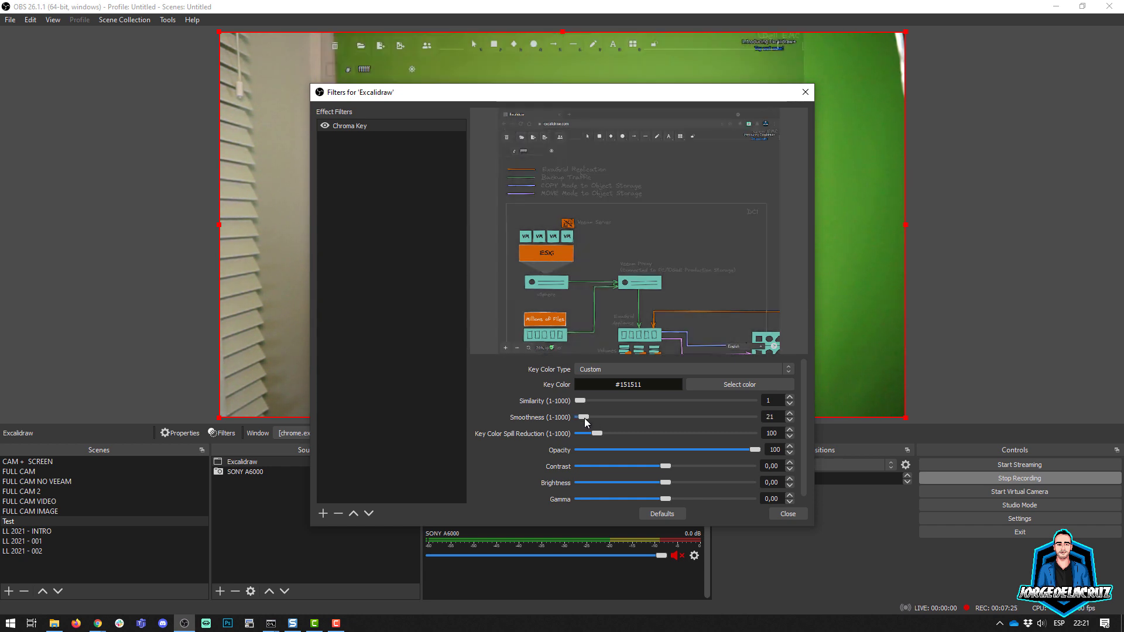
{"action": "left_click_drag", "start_coordinate": [589, 419], "coordinate": [585, 419]}
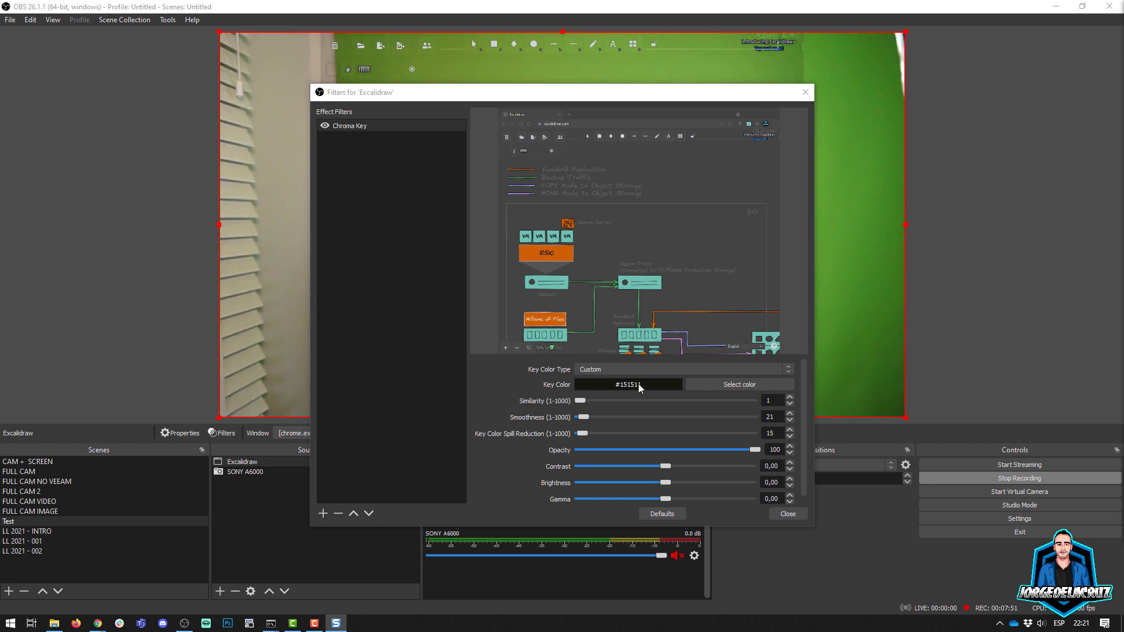
{"action": "left_click", "coordinate": [734, 384]}
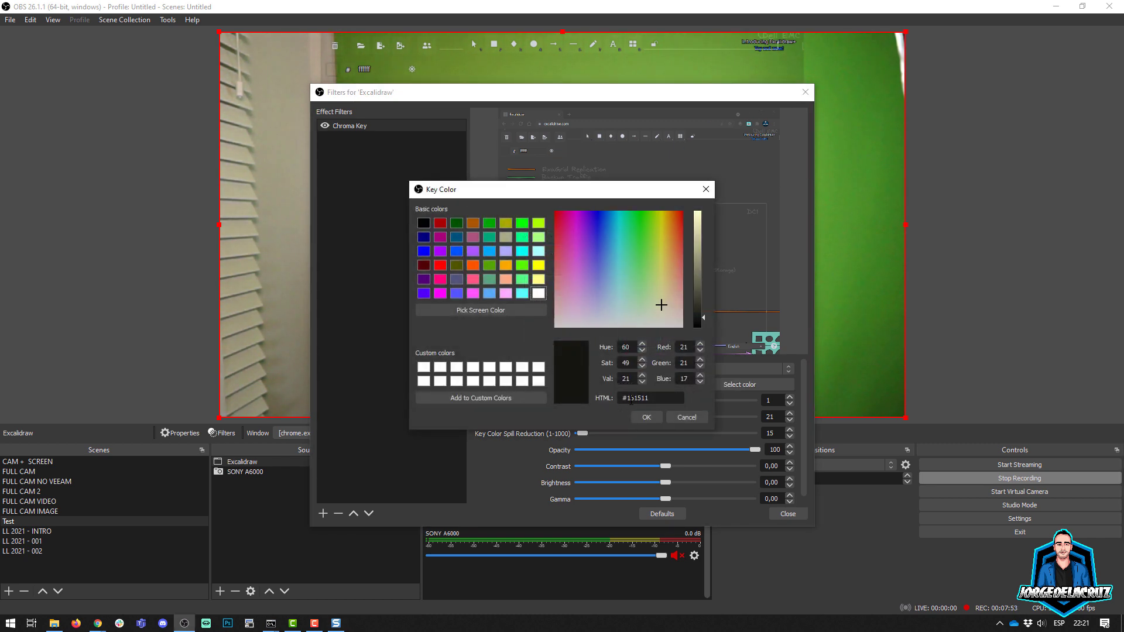
{"action": "left_click", "coordinate": [643, 418]}
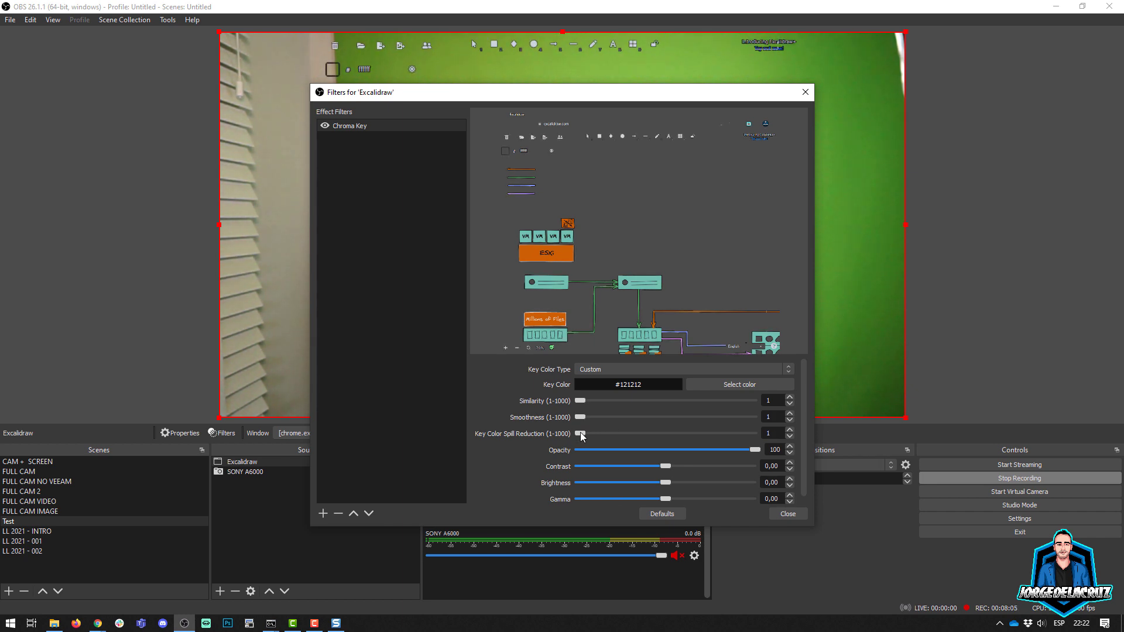
{"action": "left_click", "coordinate": [783, 513]}
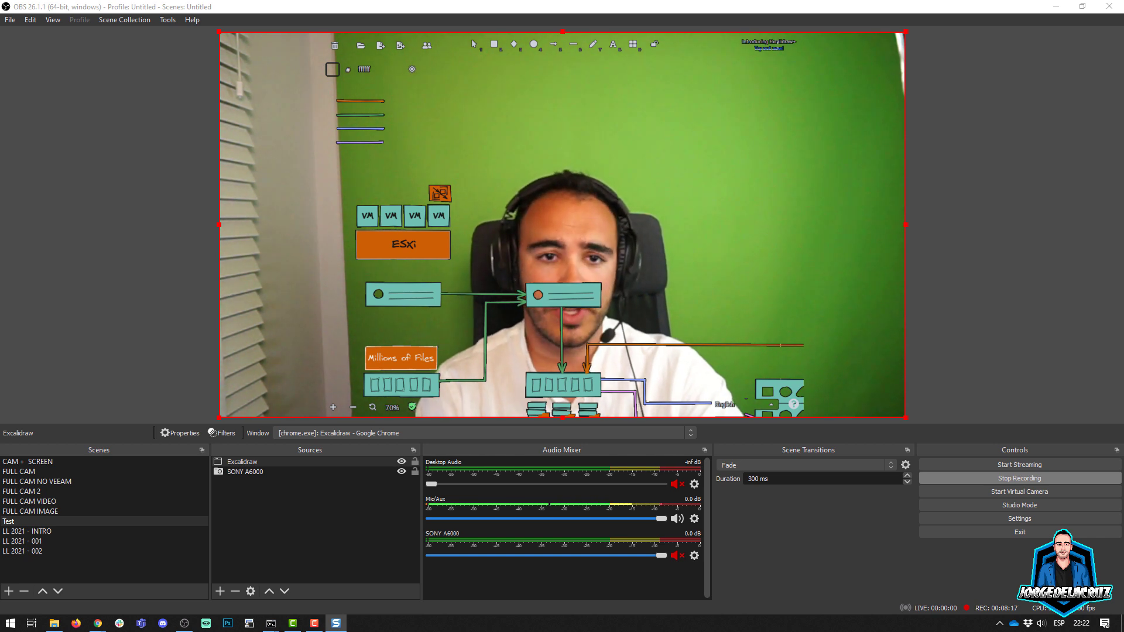
Step: Switch to Excalidraw and pan around the canvas to check how the keyed diagram overlays the camera feed
{"action": "left_click", "coordinate": [555, 211]}
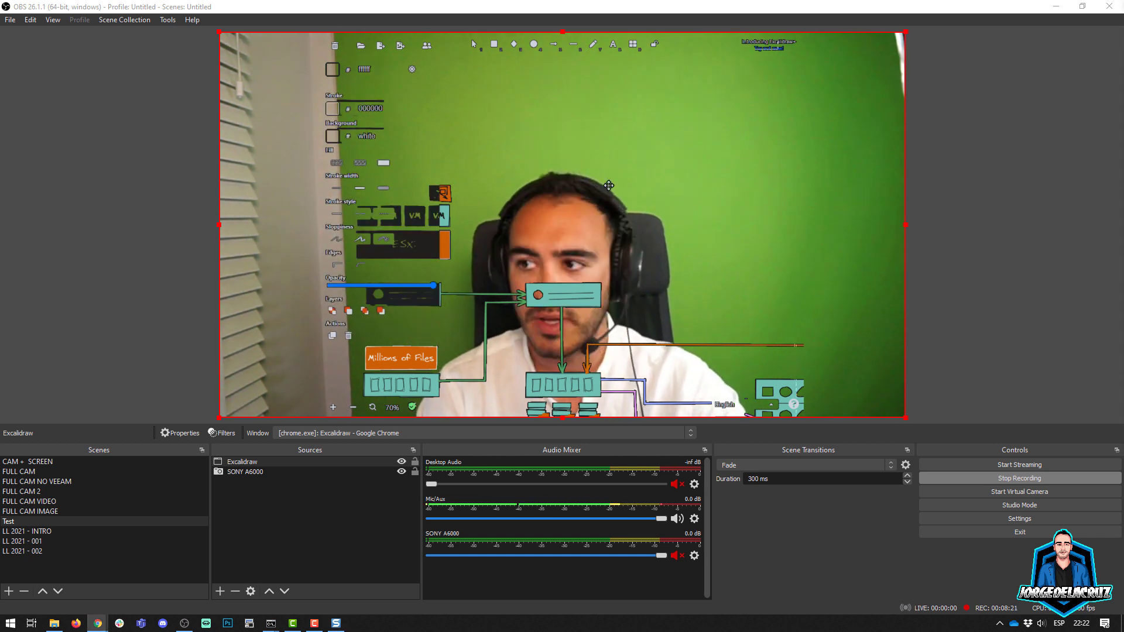
{"action": "key", "text": "Escape"}
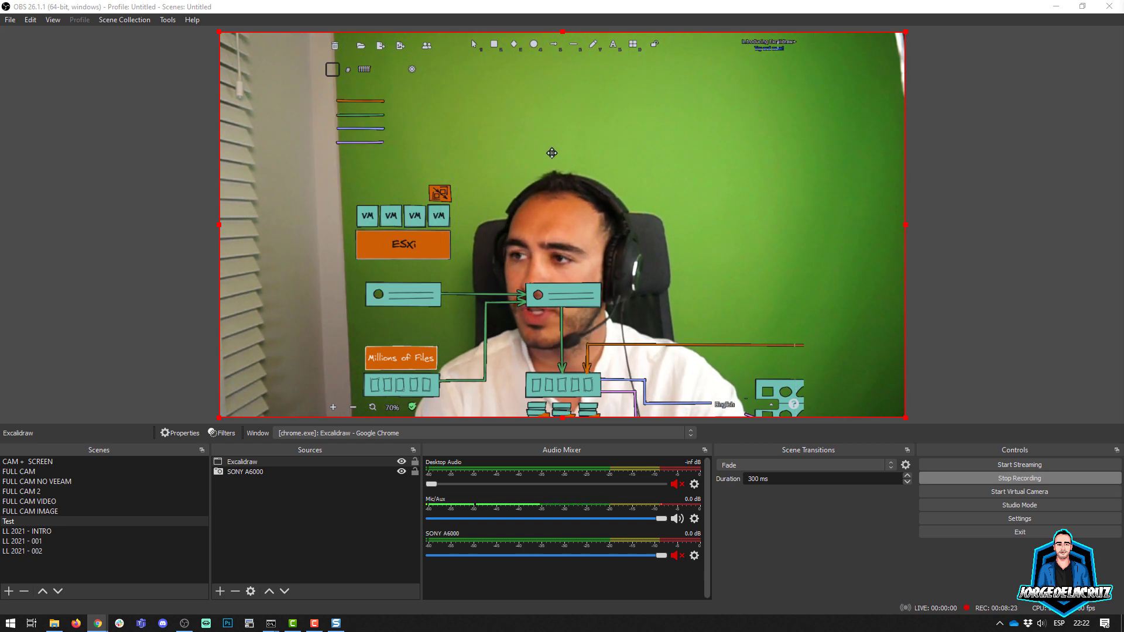
{"action": "scroll", "coordinate": [552, 155], "scroll_direction": "down", "scroll_amount": 2}
{"action": "scroll", "coordinate": [551, 162], "scroll_direction": "up", "scroll_amount": 3}
{"action": "mouse_move", "coordinate": [568, 140]}
{"action": "left_mouse_down"}
{"action": "mouse_move", "coordinate": [572, 197]}
{"action": "mouse_move", "coordinate": [600, 159]}
{"action": "mouse_move", "coordinate": [480, 168]}
{"action": "mouse_move", "coordinate": [578, 167]}
{"action": "mouse_move", "coordinate": [571, 154]}
{"action": "left_mouse_up"}
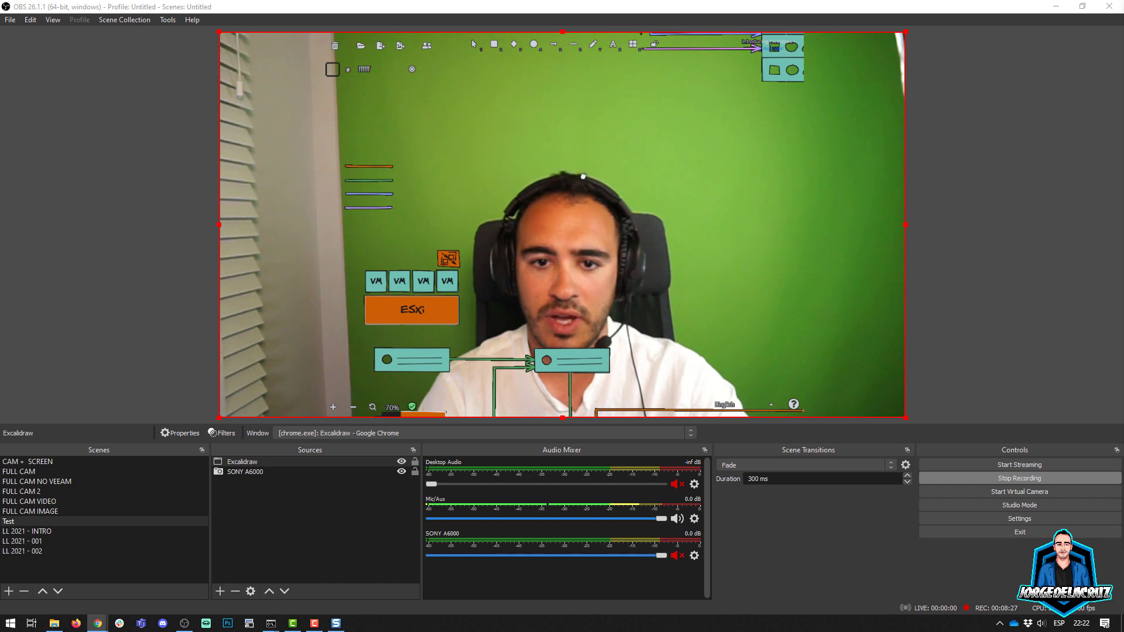
{"action": "scroll", "coordinate": [573, 199], "scroll_direction": "down", "scroll_amount": 2}
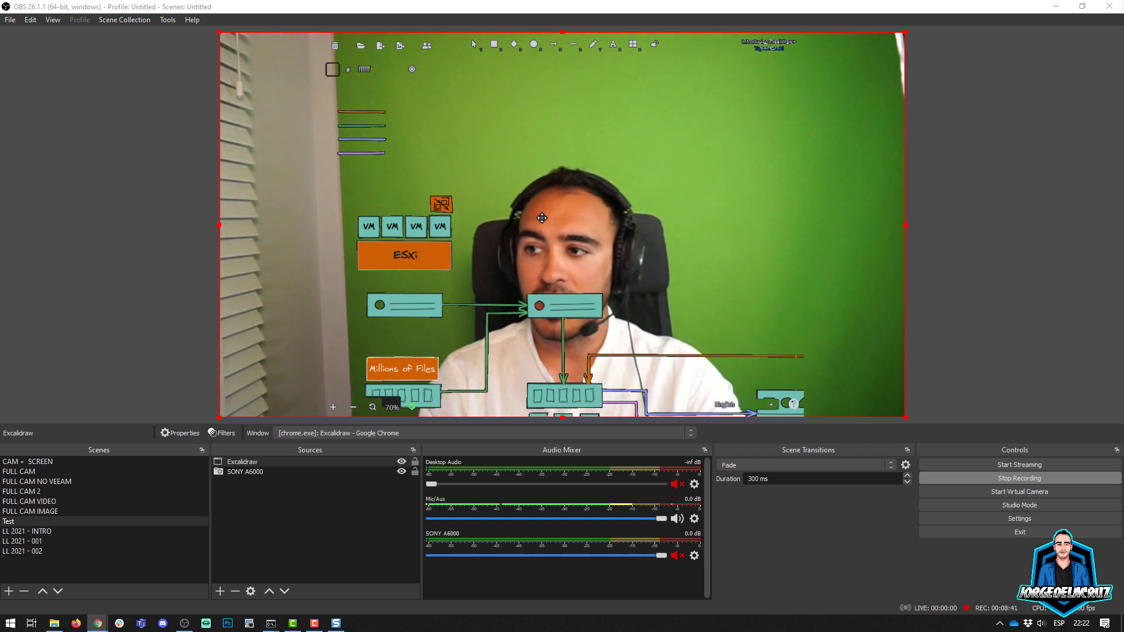
{"action": "left_click_drag", "start_coordinate": [549, 219], "coordinate": [539, 251]}
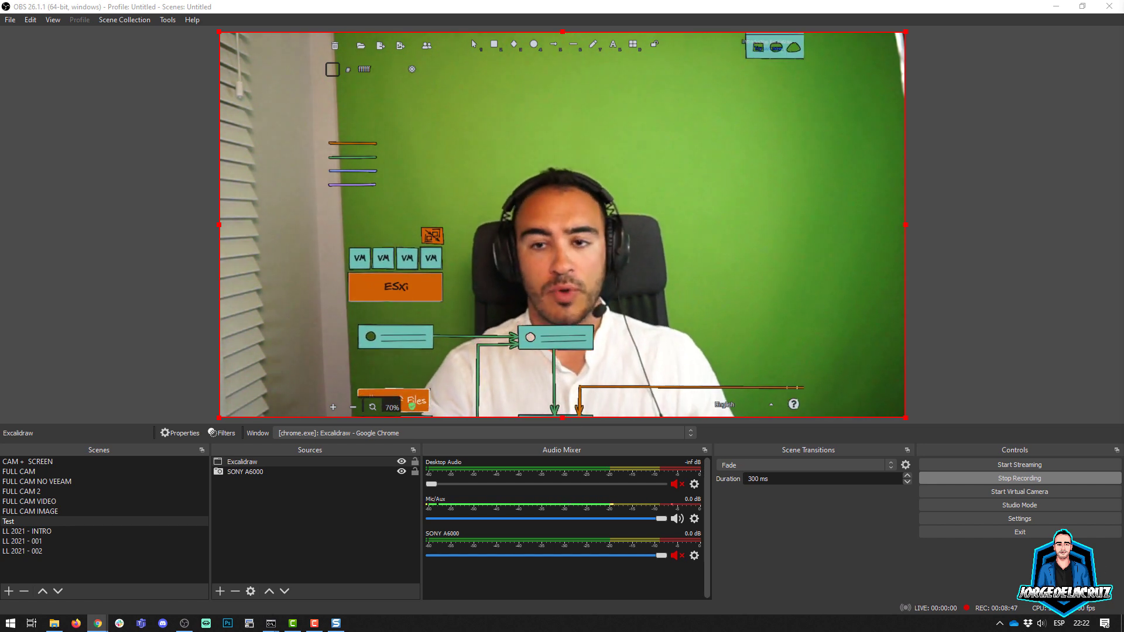
Step: Enable the existing Chroma Key filter on the SONY A6000 camera source in OBS
{"action": "left_click", "coordinate": [242, 472]}
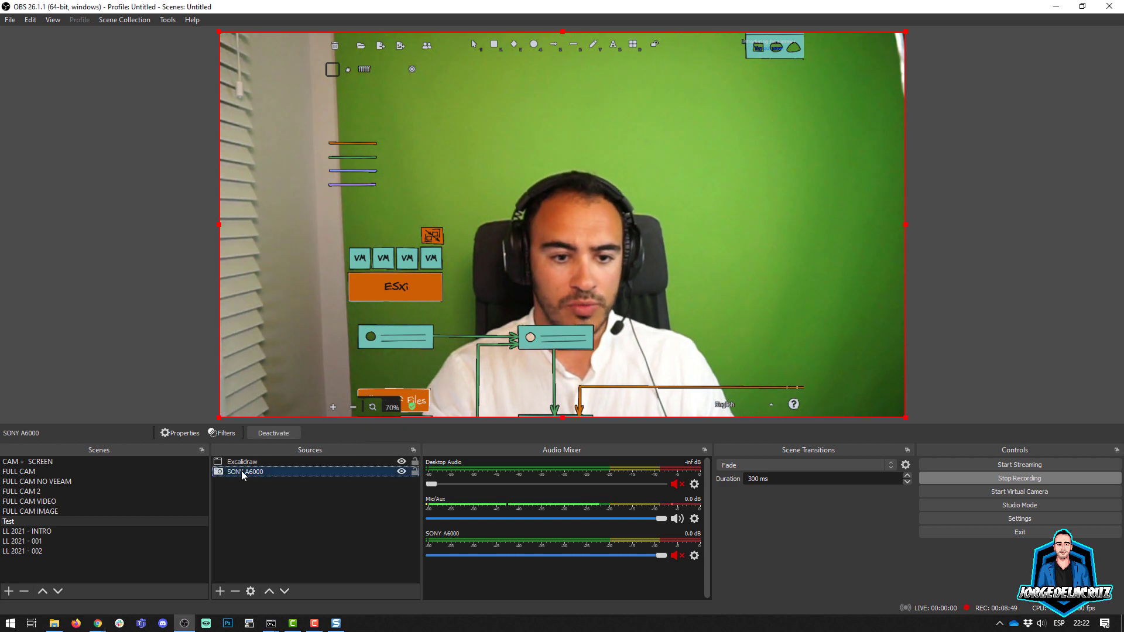
{"action": "right_click", "coordinate": [241, 471]}
{"action": "left_click", "coordinate": [270, 449]}
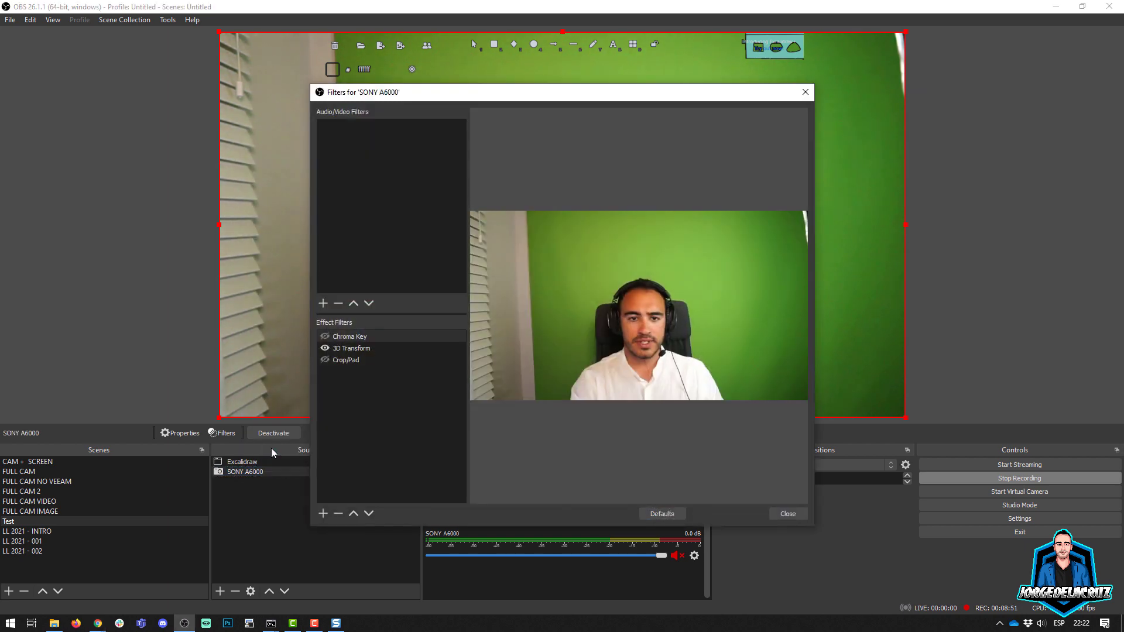
{"action": "left_click", "coordinate": [325, 336]}
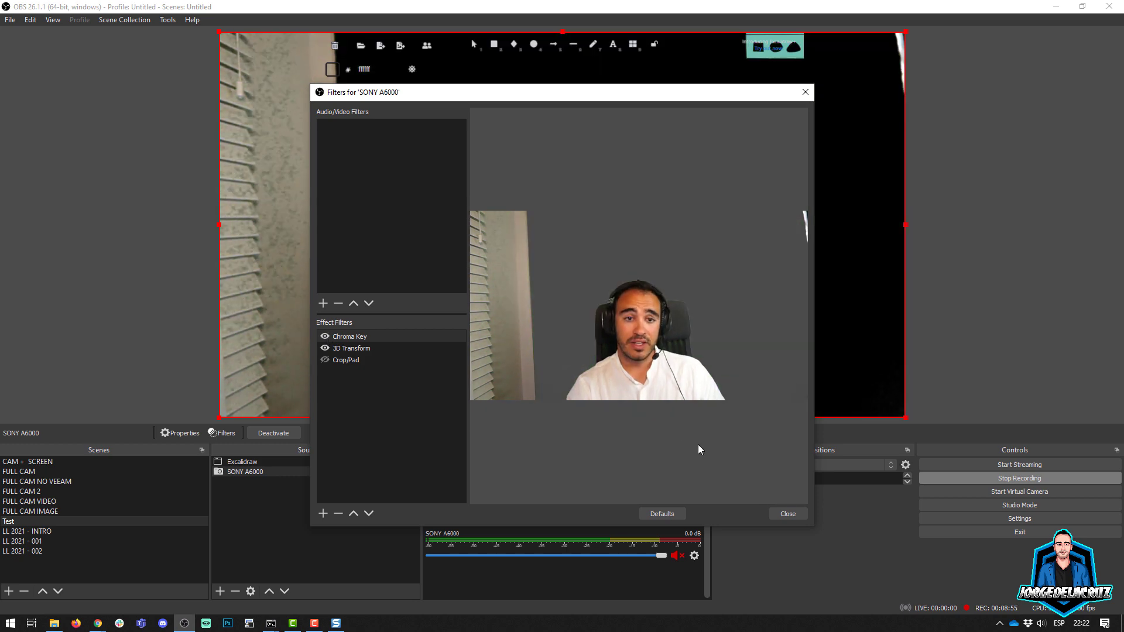
{"action": "left_click", "coordinate": [783, 514]}
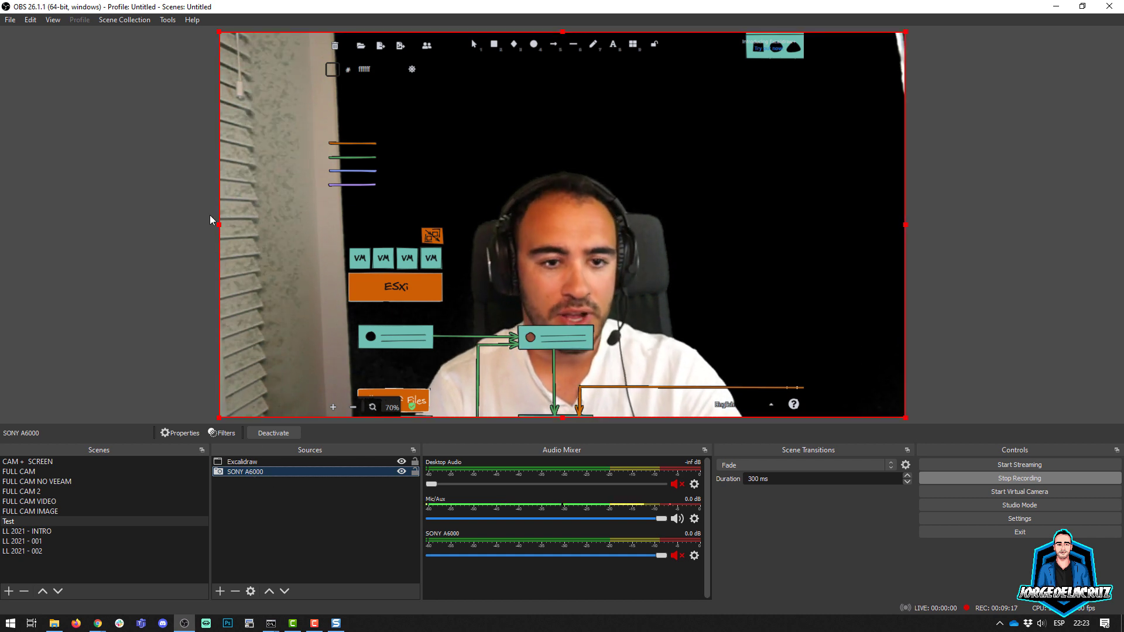
Step: Crop both sides of the SONY A6000 camera source to cut off the window blinds and the edge of the green screen
{"action": "left_click_drag", "start_coordinate": [219, 224], "coordinate": [367, 222]}
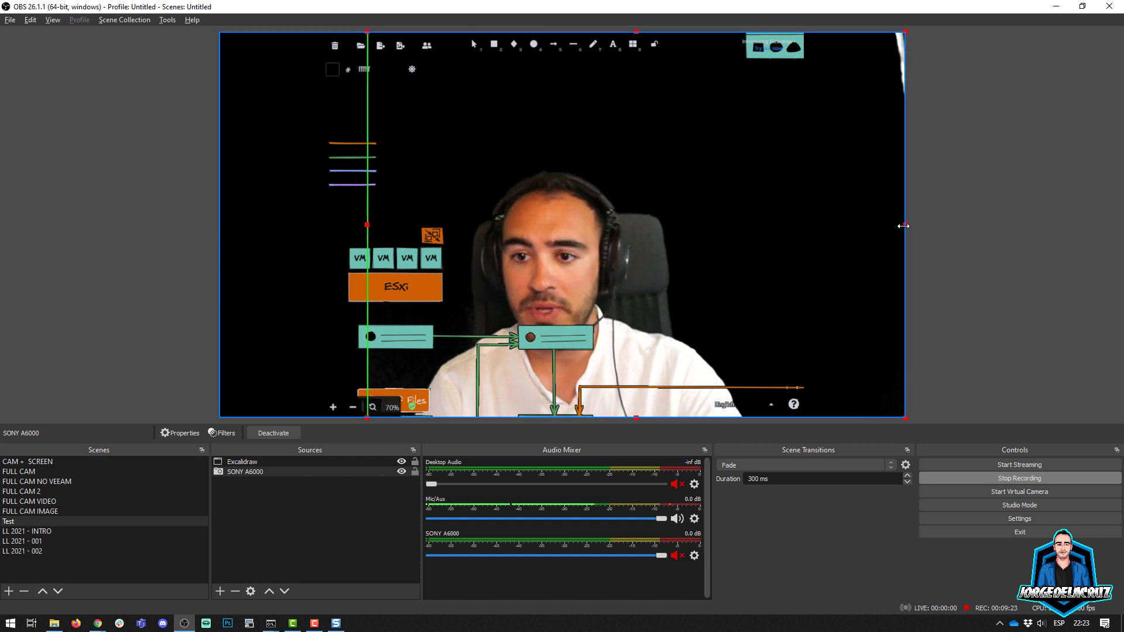
{"action": "left_click_drag", "start_coordinate": [903, 226], "coordinate": [830, 229]}
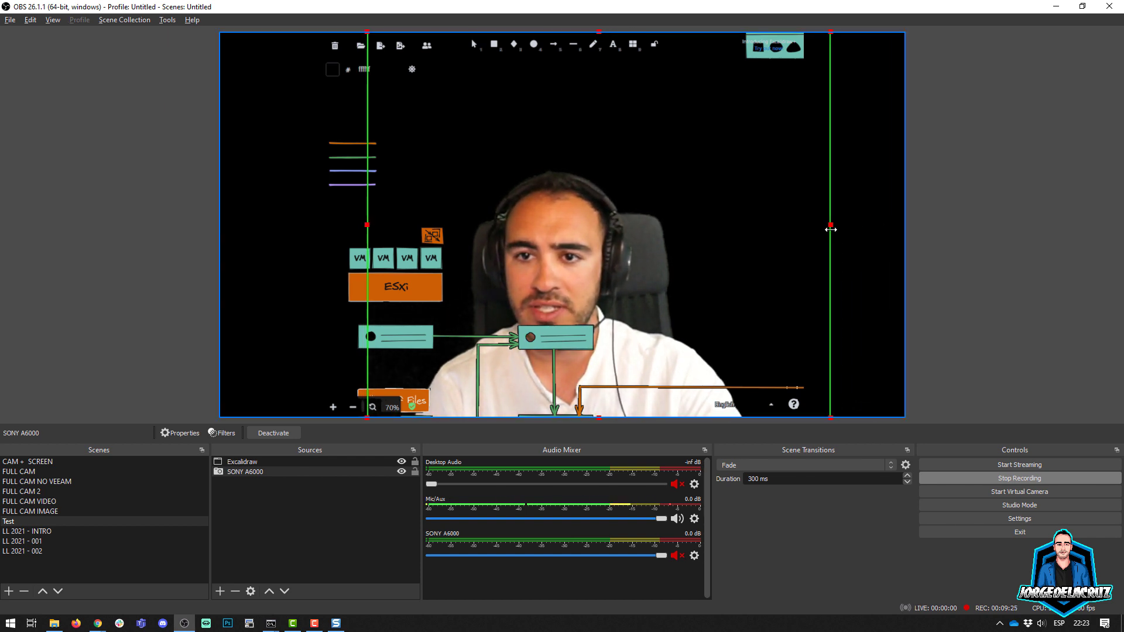
{"action": "left_click", "coordinate": [986, 231]}
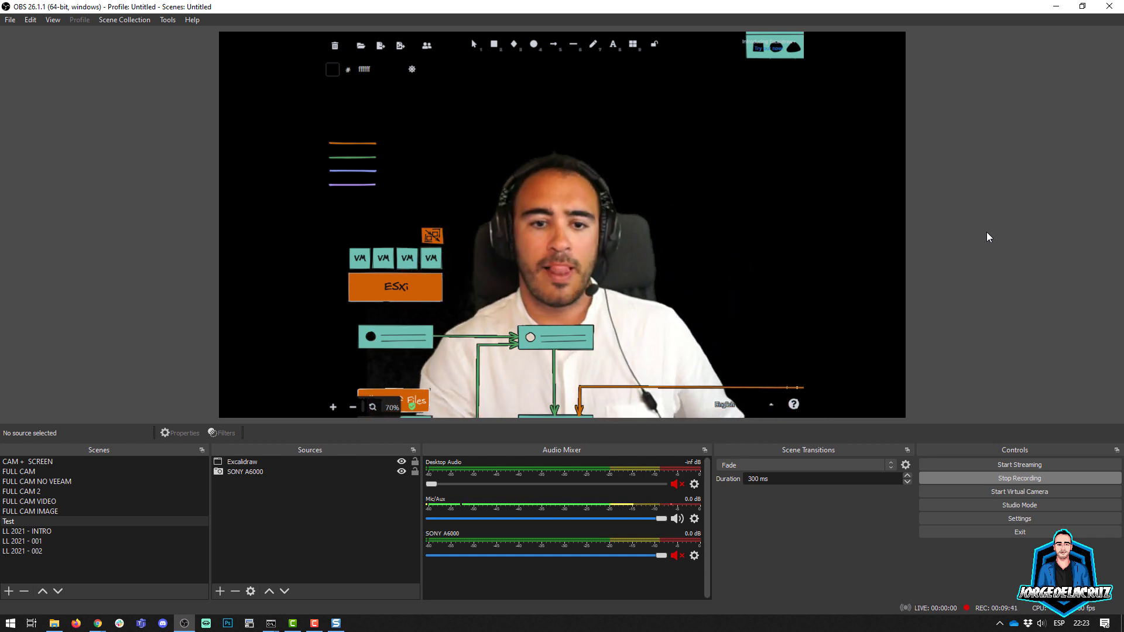
Step: Raise the similarity of the SONY A6000 source's Chroma Key filter to 427
{"action": "left_click", "coordinate": [258, 471]}
{"action": "right_click", "coordinate": [258, 472]}
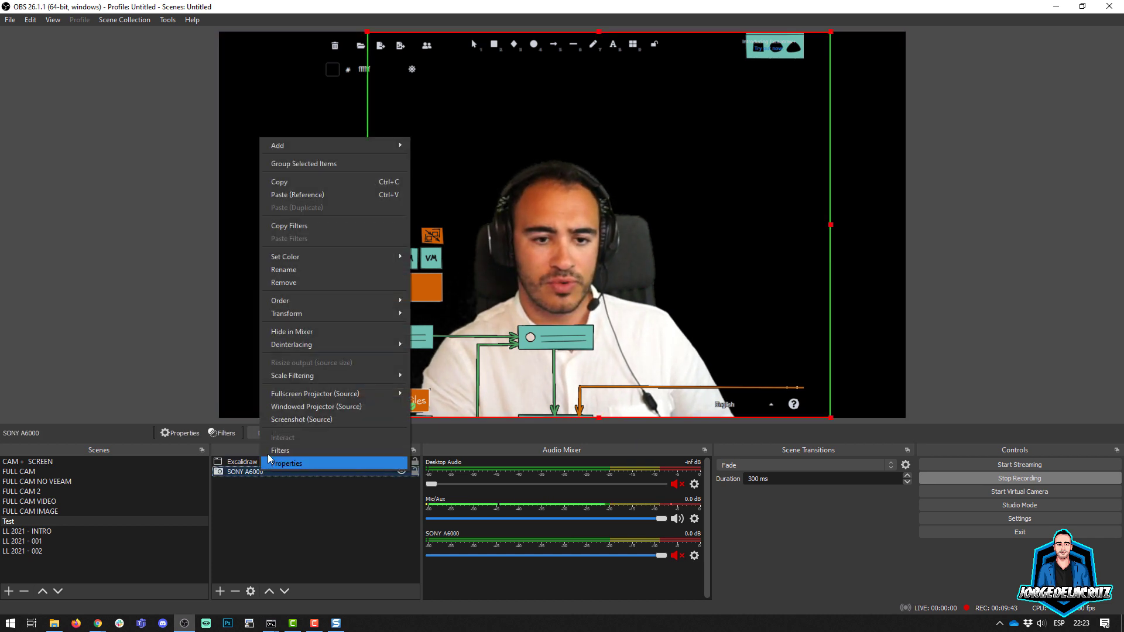
{"action": "left_click", "coordinate": [289, 444]}
{"action": "left_click", "coordinate": [352, 341]}
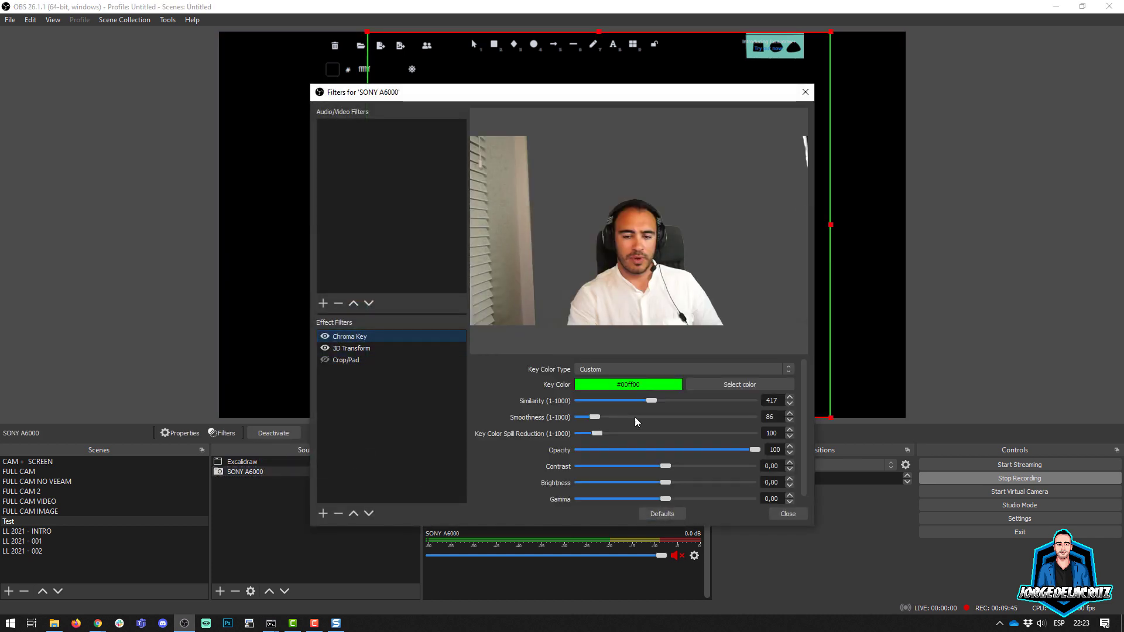
{"action": "left_click", "coordinate": [650, 403]}
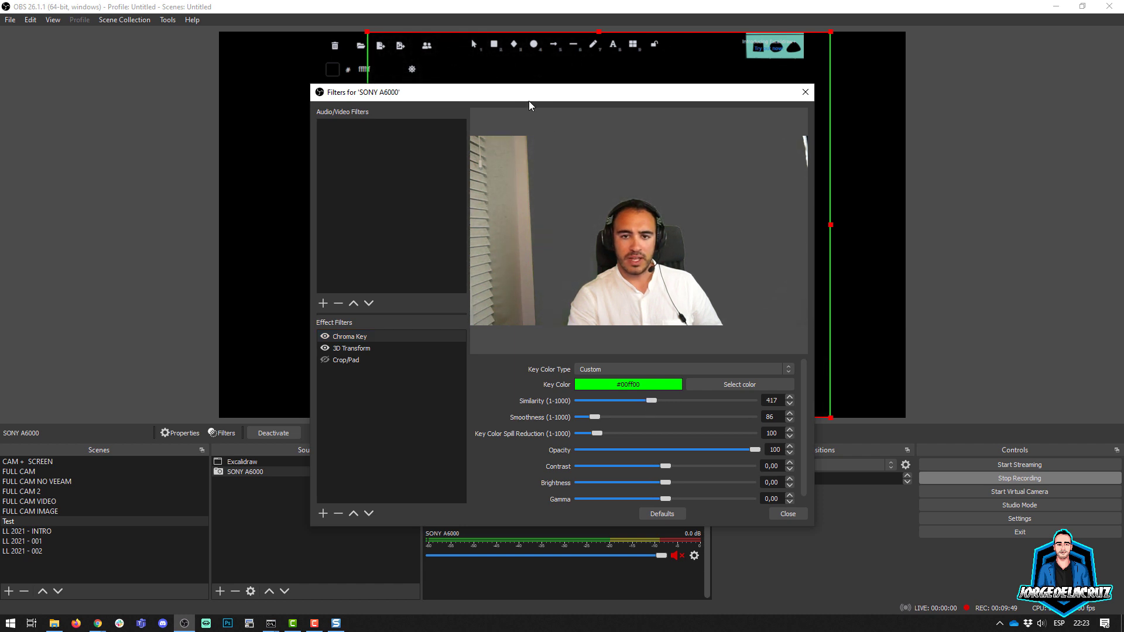
{"action": "left_click_drag", "start_coordinate": [529, 100], "coordinate": [212, 121]}
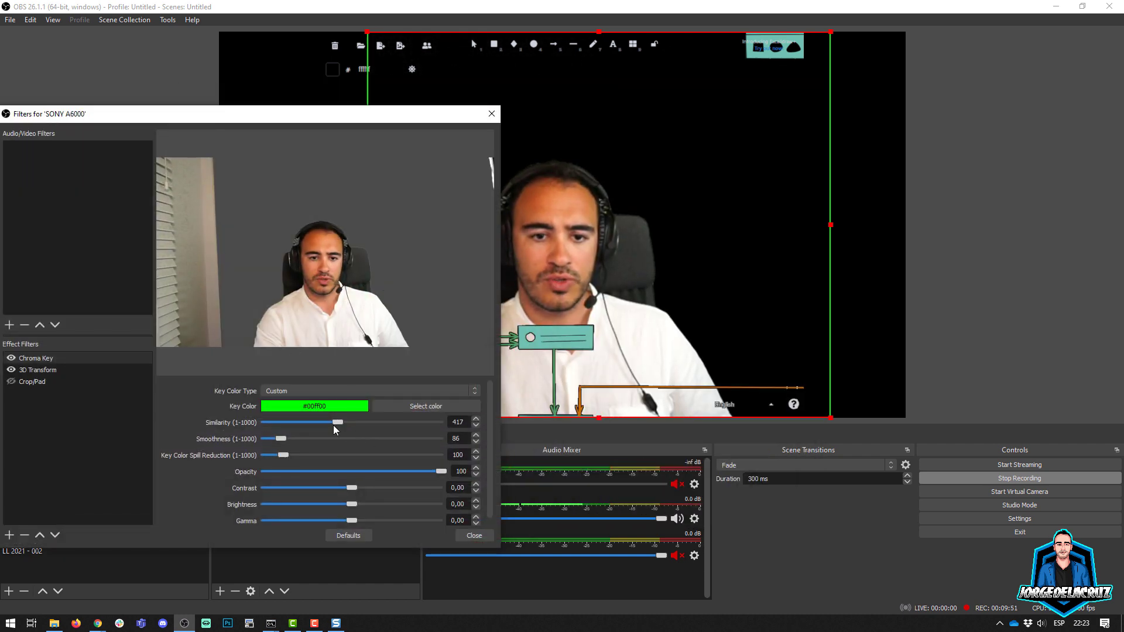
{"action": "left_click_drag", "start_coordinate": [332, 421], "coordinate": [338, 417]}
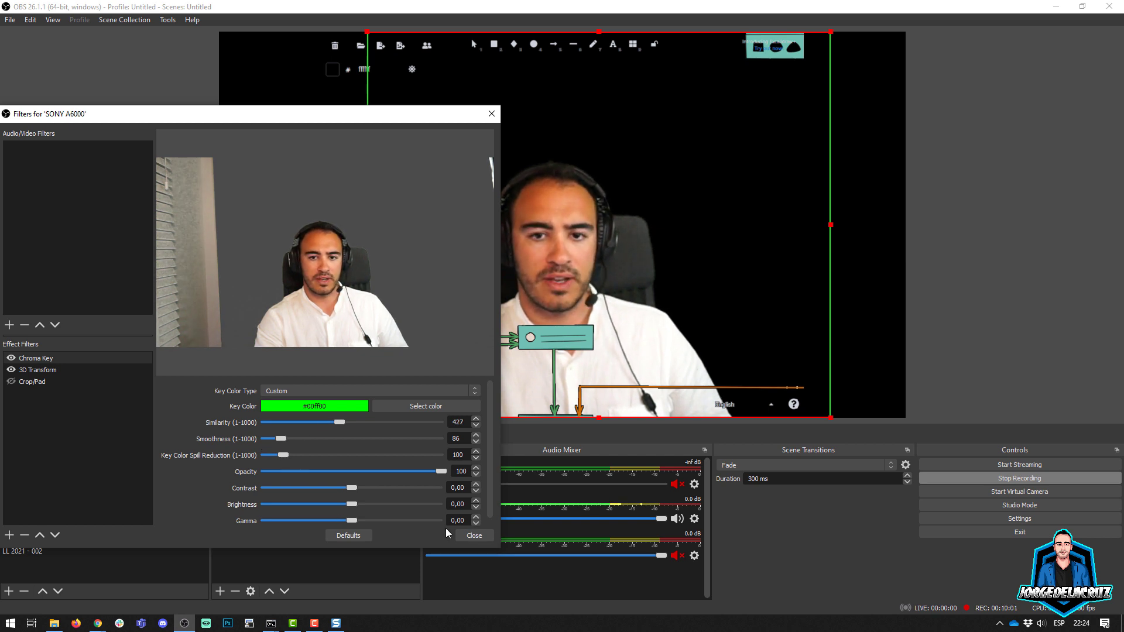
{"action": "left_click", "coordinate": [474, 534]}
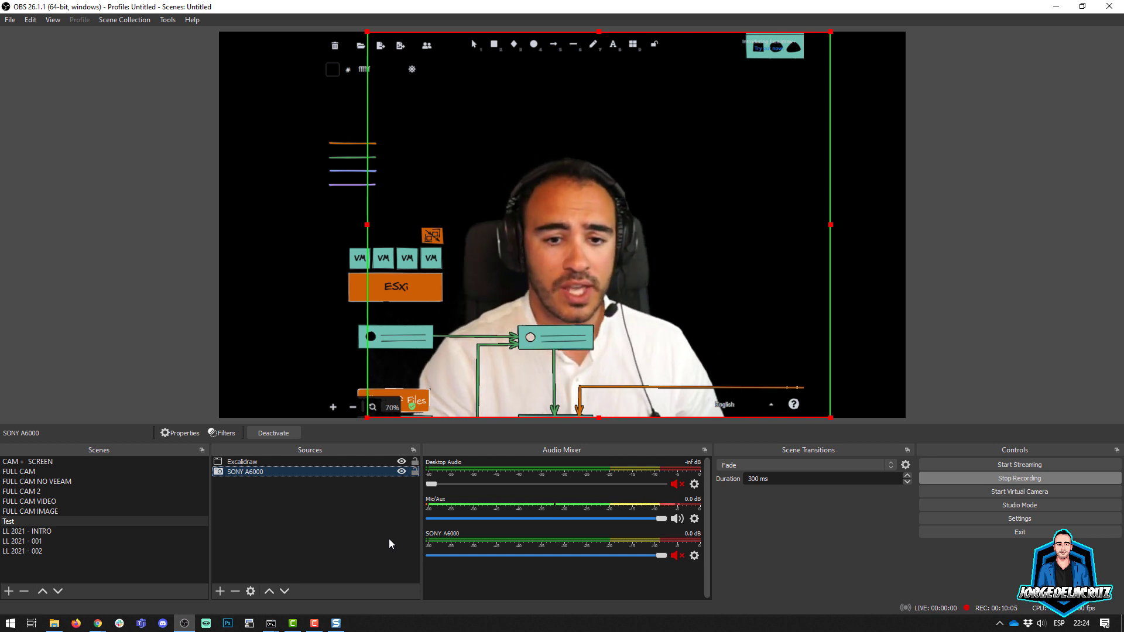
{"action": "left_click", "coordinate": [389, 538]}
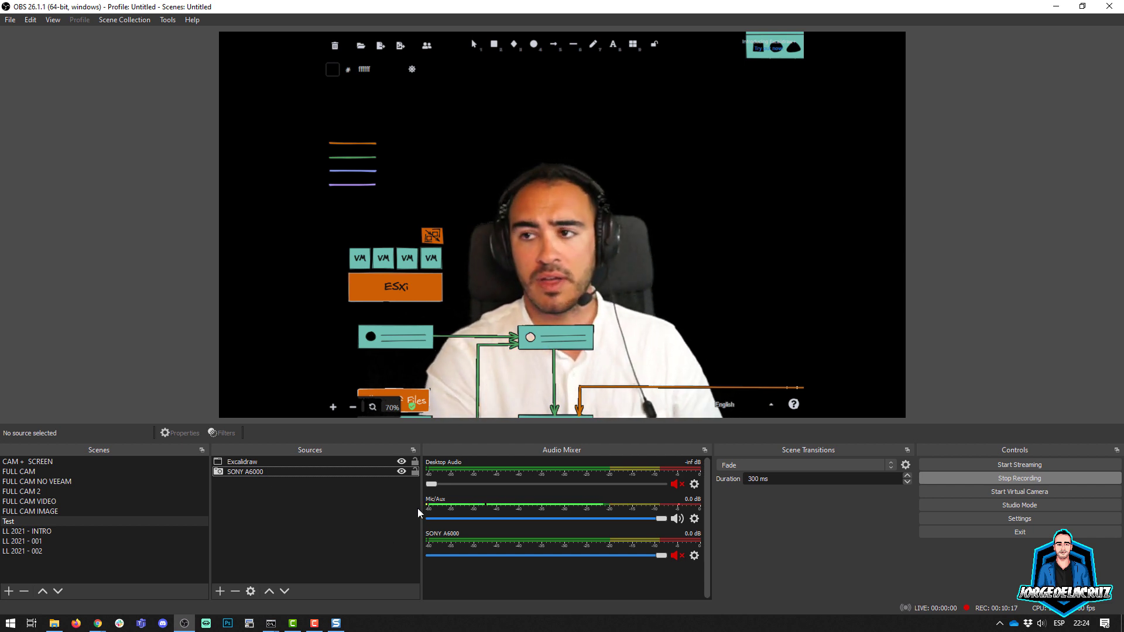
Step: In Excalidraw, set the stroke color of the "ExaGrid Replication" legend label to red c92a2a
{"action": "left_click", "coordinate": [415, 143]}
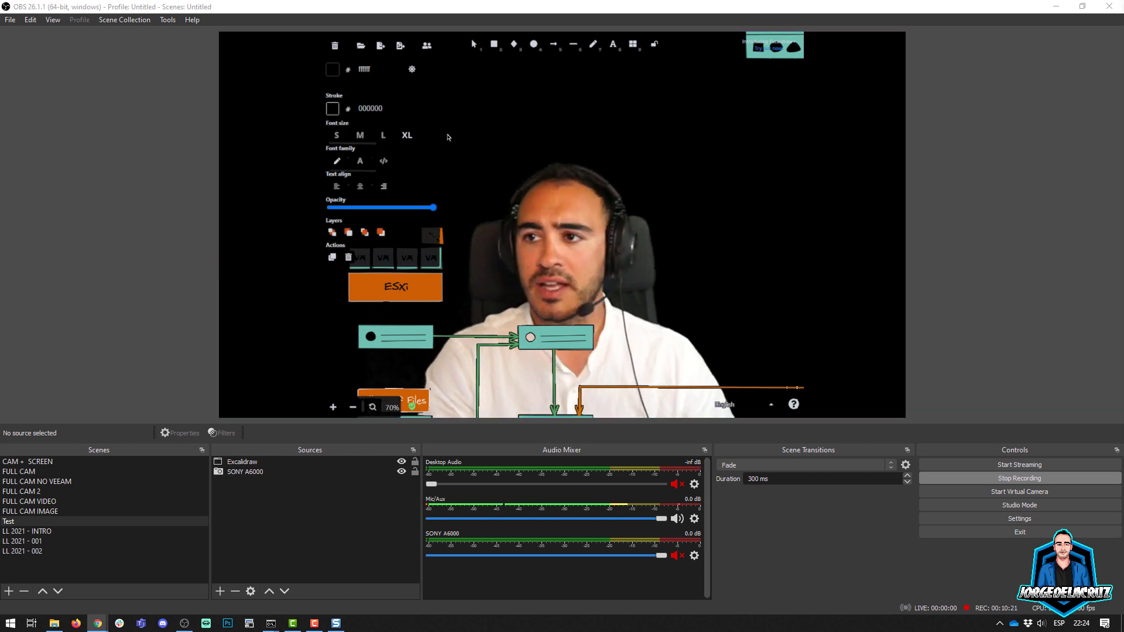
{"action": "left_click", "coordinate": [332, 109]}
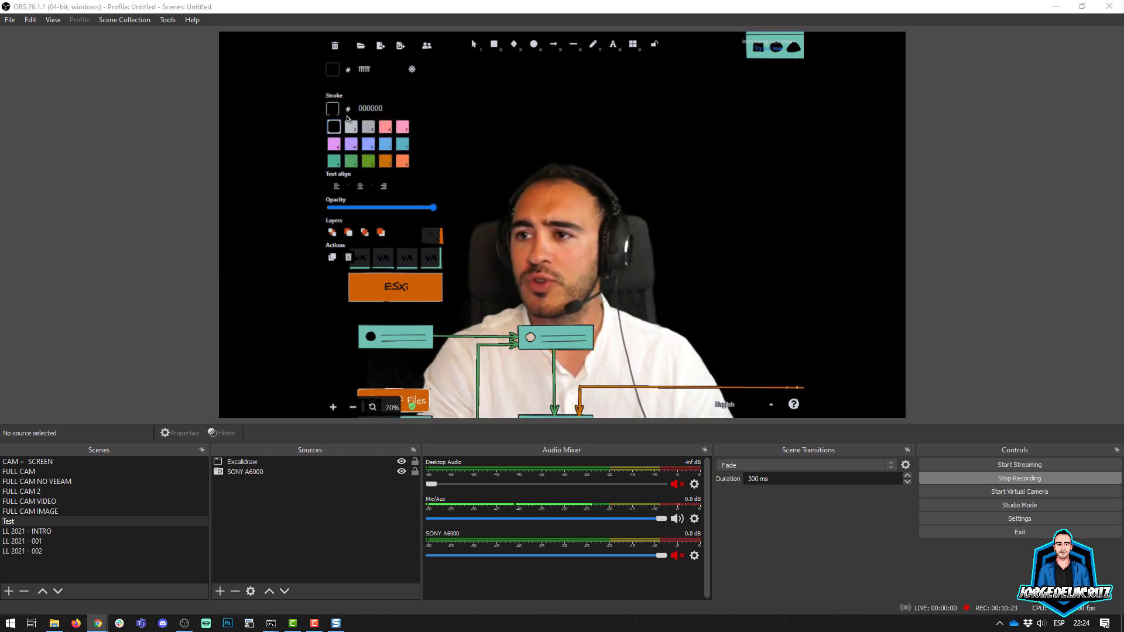
{"action": "left_click", "coordinate": [388, 128]}
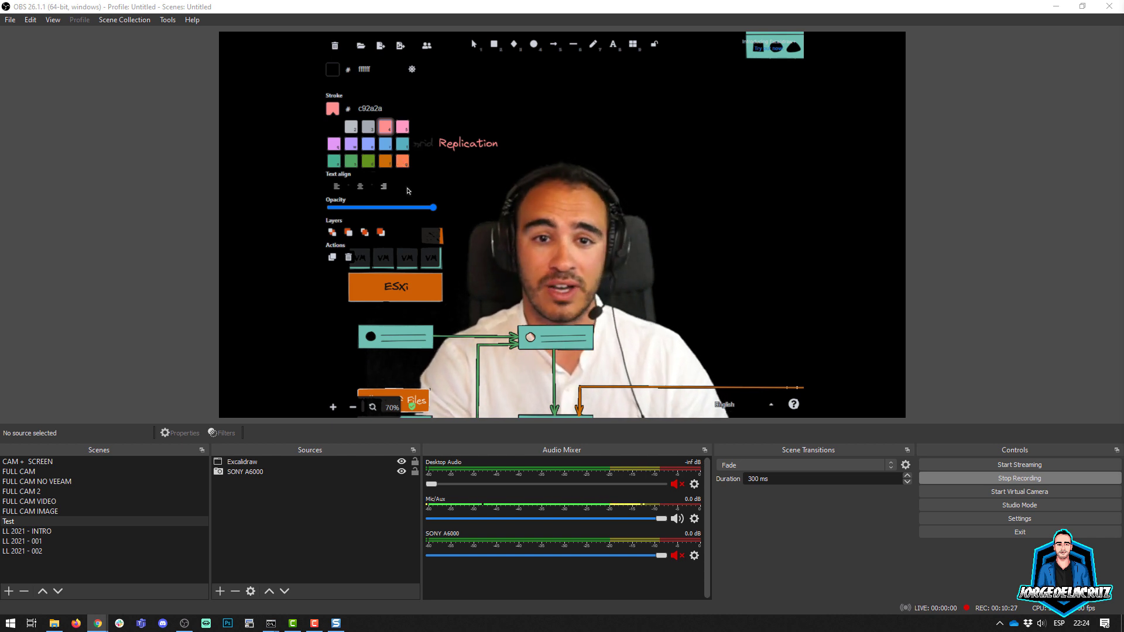
{"action": "left_click", "coordinate": [561, 151]}
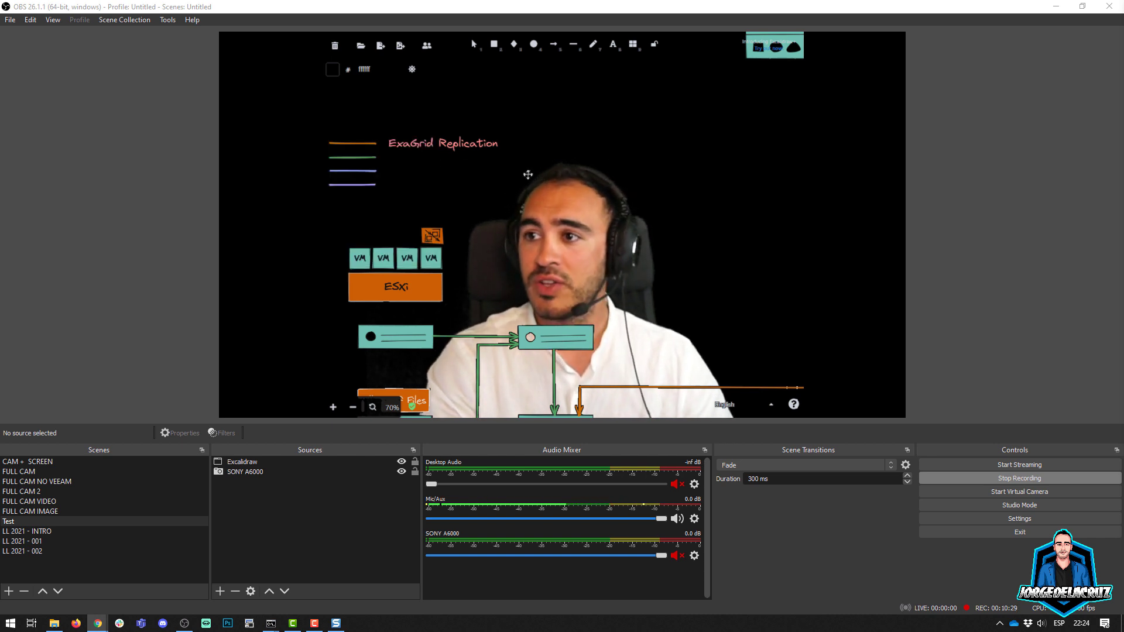
Step: Set the stroke color of the "Backup Traffic" legend label to the light gray 343a40
{"action": "left_click", "coordinate": [459, 158]}
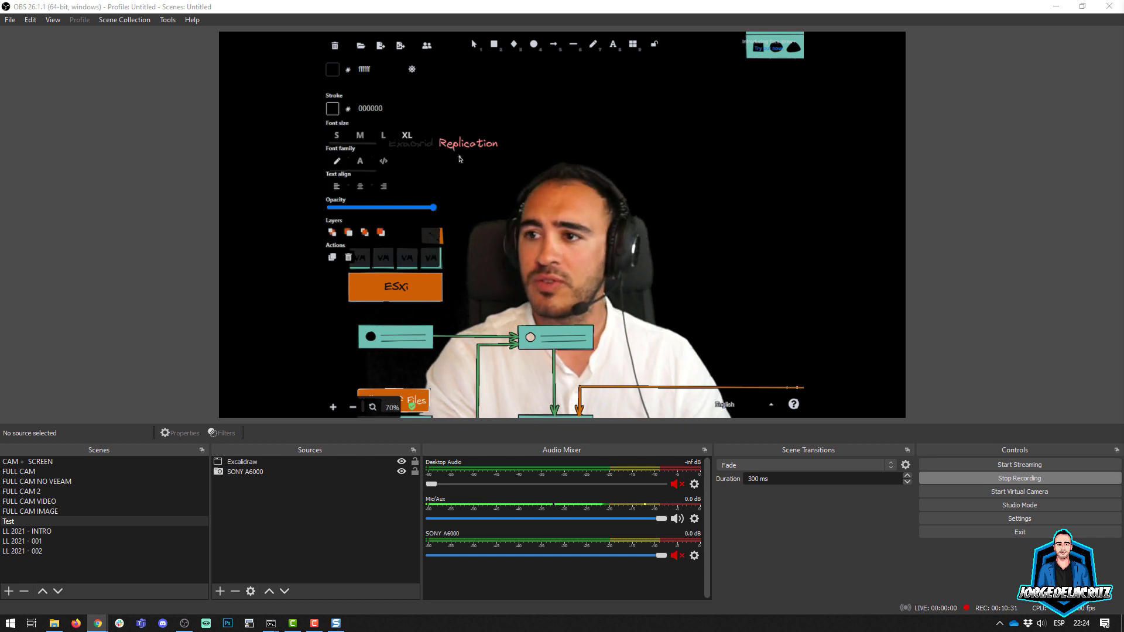
{"action": "left_click", "coordinate": [333, 109]}
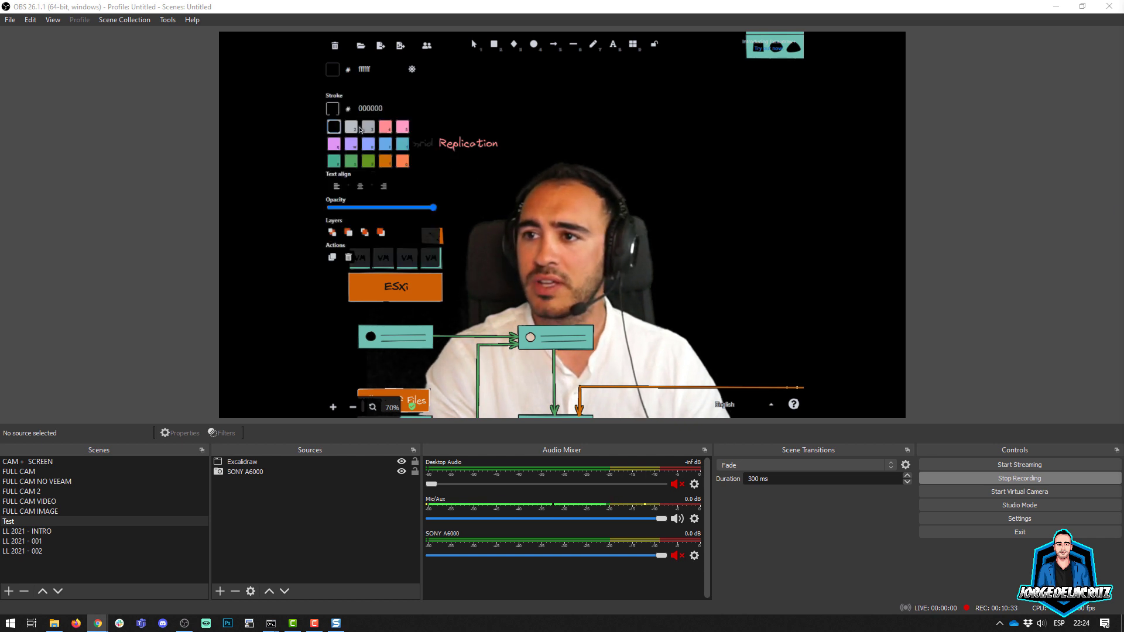
{"action": "left_click", "coordinate": [351, 126]}
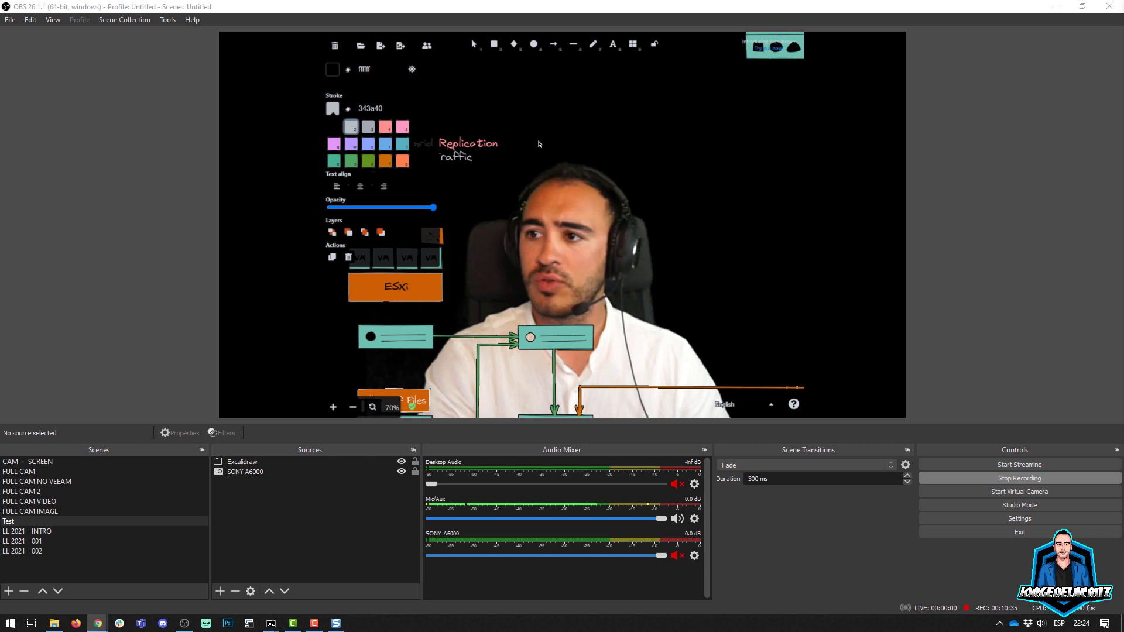
Step: Change the "ExaGrid Replication" legend label's stroke color to the same light gray as "Backup Traffic"
{"action": "key", "text": "4"}
{"action": "left_click", "coordinate": [332, 110]}
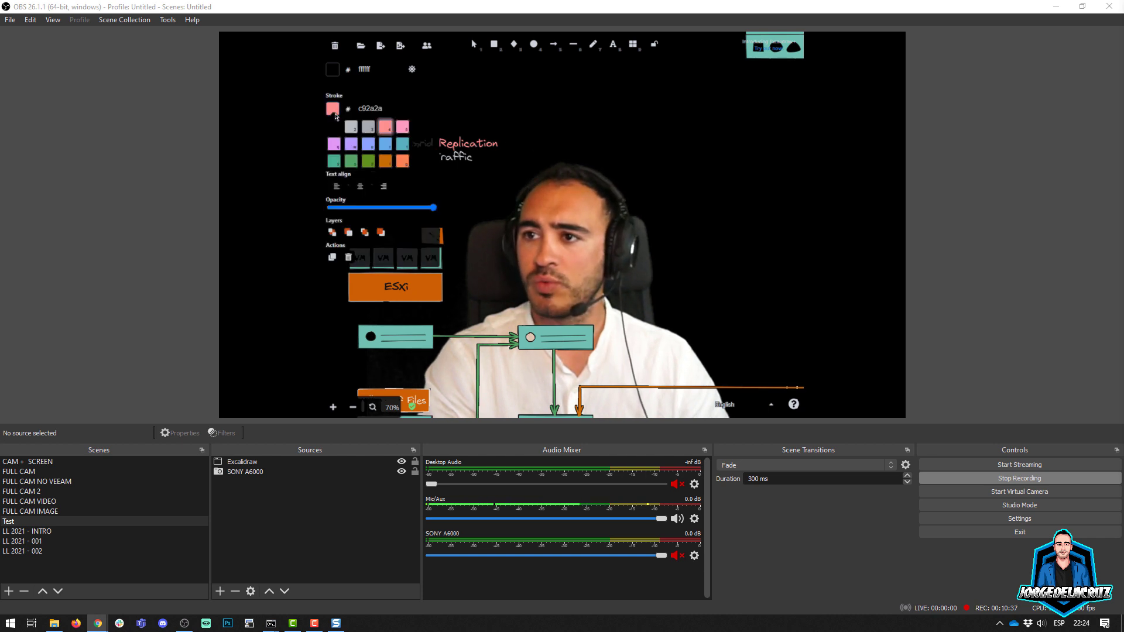
{"action": "left_click", "coordinate": [352, 126]}
{"action": "left_click", "coordinate": [525, 164]}
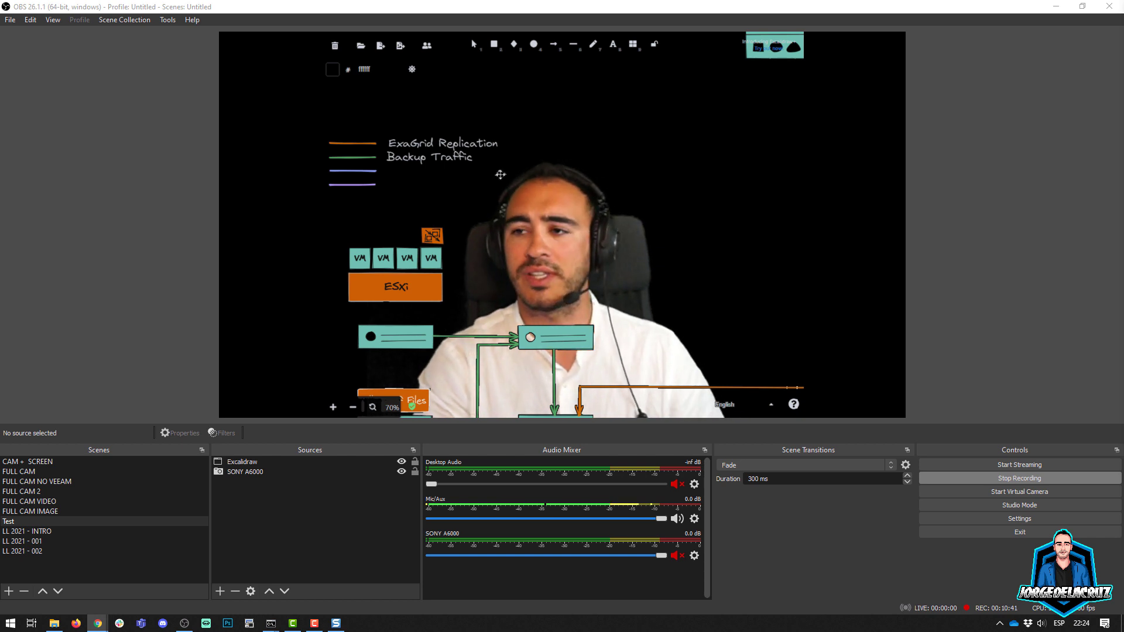
Step: Set the stroke color of the "COPY Mode to Object Storage" legend label to light gray
{"action": "left_click", "coordinate": [500, 174]}
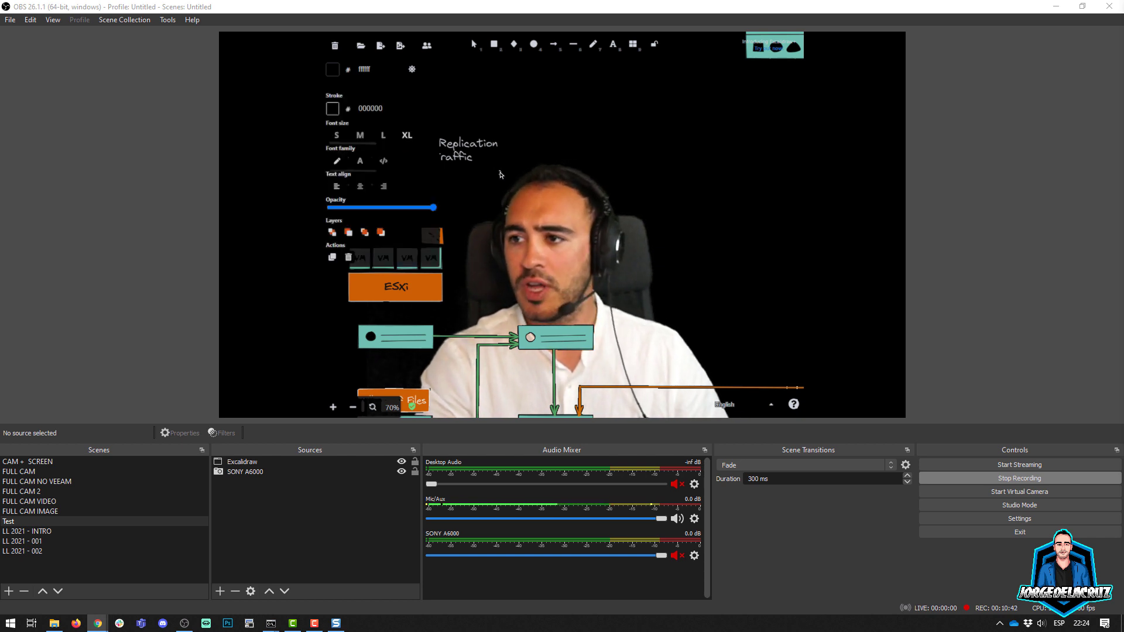
{"action": "left_click", "coordinate": [332, 110]}
{"action": "left_click", "coordinate": [351, 126]}
{"action": "left_click", "coordinate": [559, 142]}
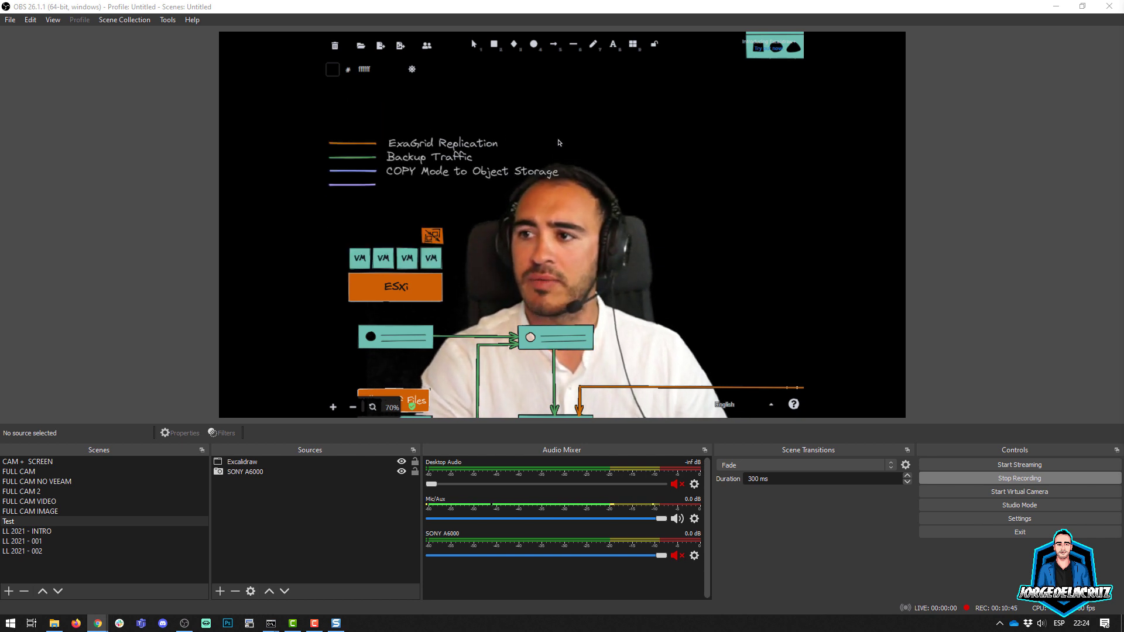
Step: Recolor the "MOVE Mode to Object Storage" legend label with a light gray stroke
{"action": "left_click", "coordinate": [533, 190]}
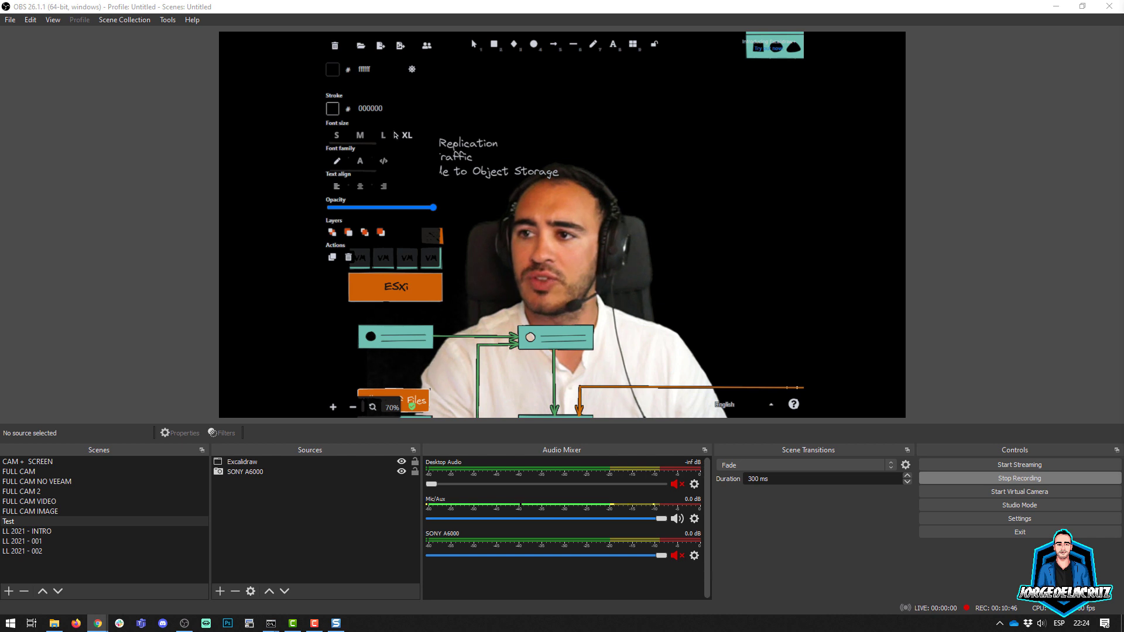
{"action": "left_click", "coordinate": [332, 109]}
{"action": "left_click", "coordinate": [362, 137]}
{"action": "left_click", "coordinate": [534, 139]}
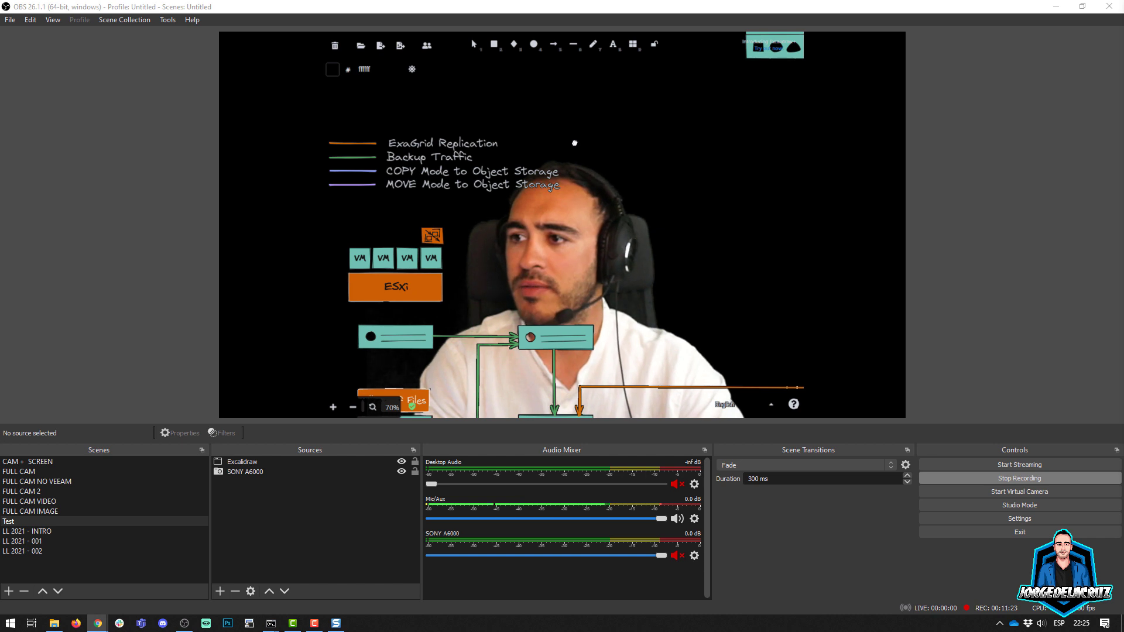
Step: Draw a rectangle with stroke color 343a40 on an empty canvas area, using a solid line and the thickest stroke width
{"action": "left_click_drag", "start_coordinate": [574, 143], "coordinate": [461, 127]}
{"action": "mouse_move", "coordinate": [673, 136]}
{"action": "left_mouse_down"}
{"action": "mouse_move", "coordinate": [328, 146]}
{"action": "mouse_move", "coordinate": [413, 156]}
{"action": "left_mouse_up"}
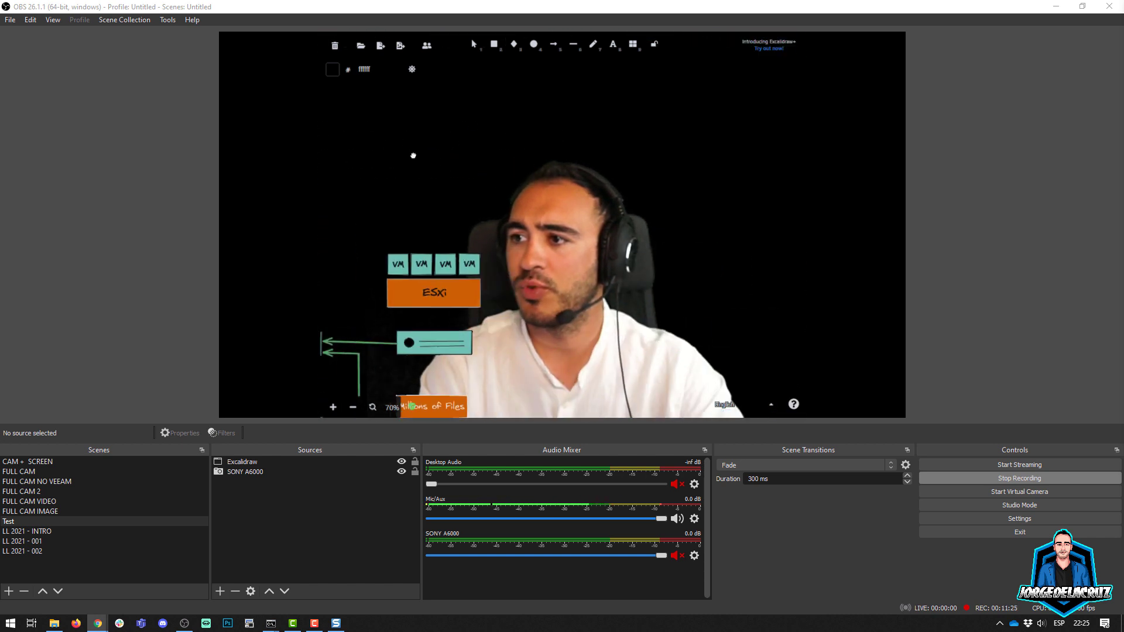
{"action": "left_click_drag", "start_coordinate": [632, 154], "coordinate": [416, 161]}
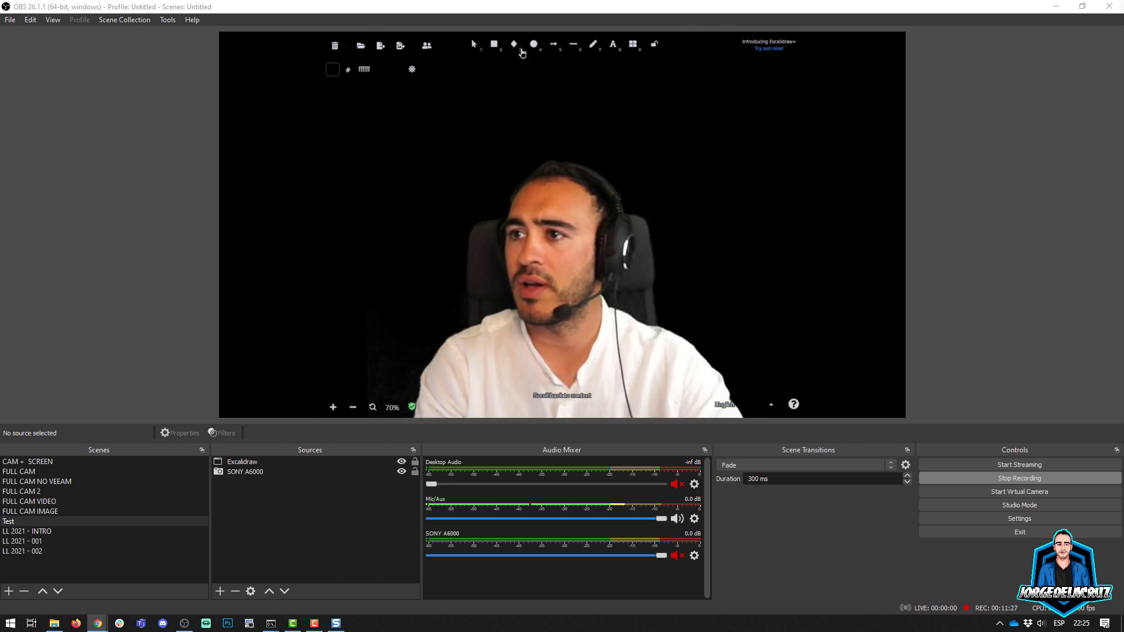
{"action": "left_click", "coordinate": [495, 45]}
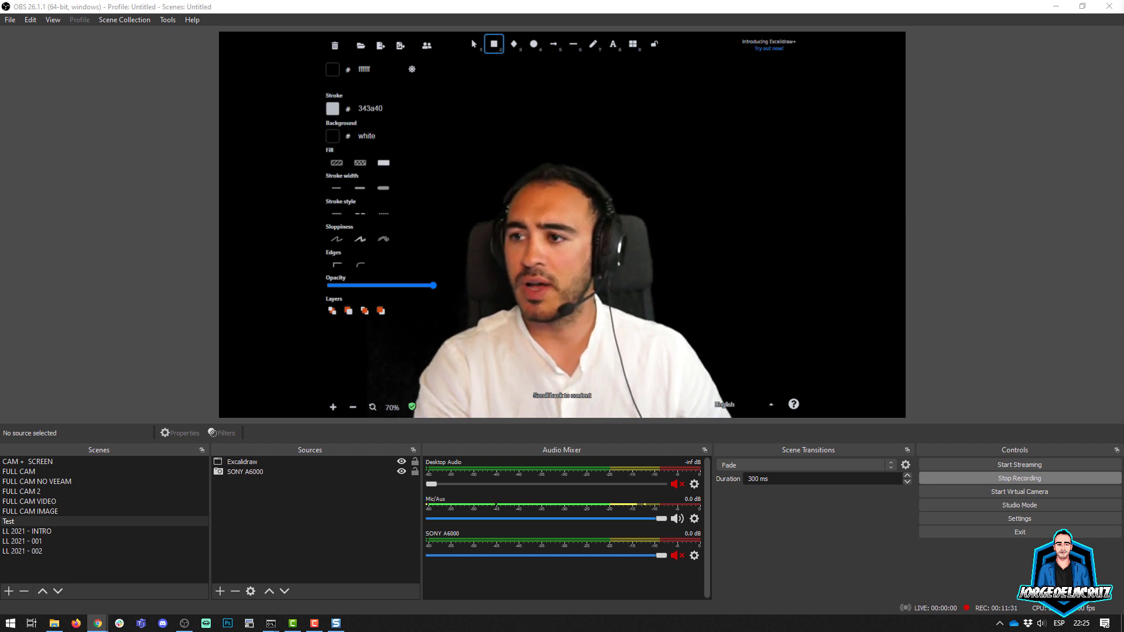
{"action": "mouse_move", "coordinate": [463, 174]}
{"action": "left_mouse_down"}
{"action": "mouse_move", "coordinate": [582, 339]}
{"action": "mouse_move", "coordinate": [768, 359]}
{"action": "left_mouse_up"}
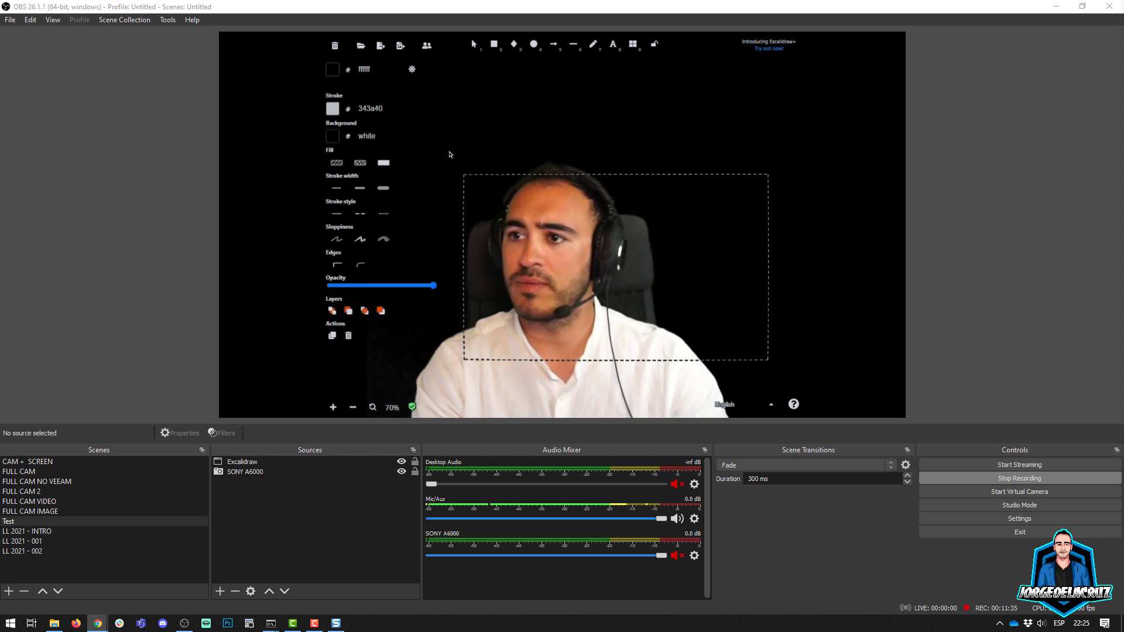
{"action": "left_click", "coordinate": [337, 214]}
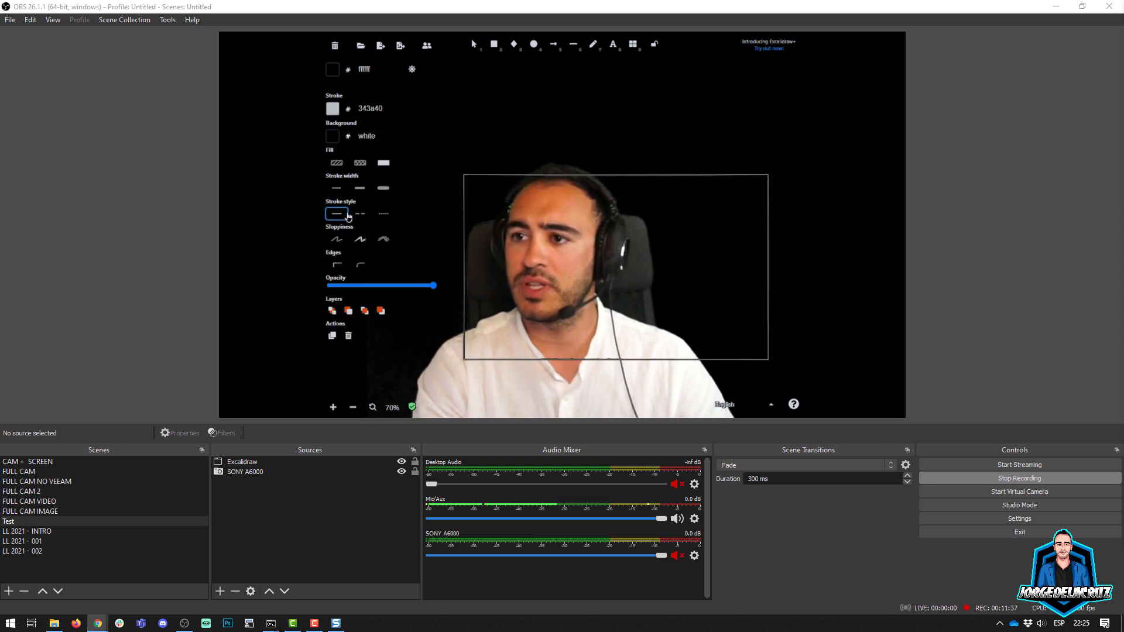
{"action": "left_click", "coordinate": [383, 189]}
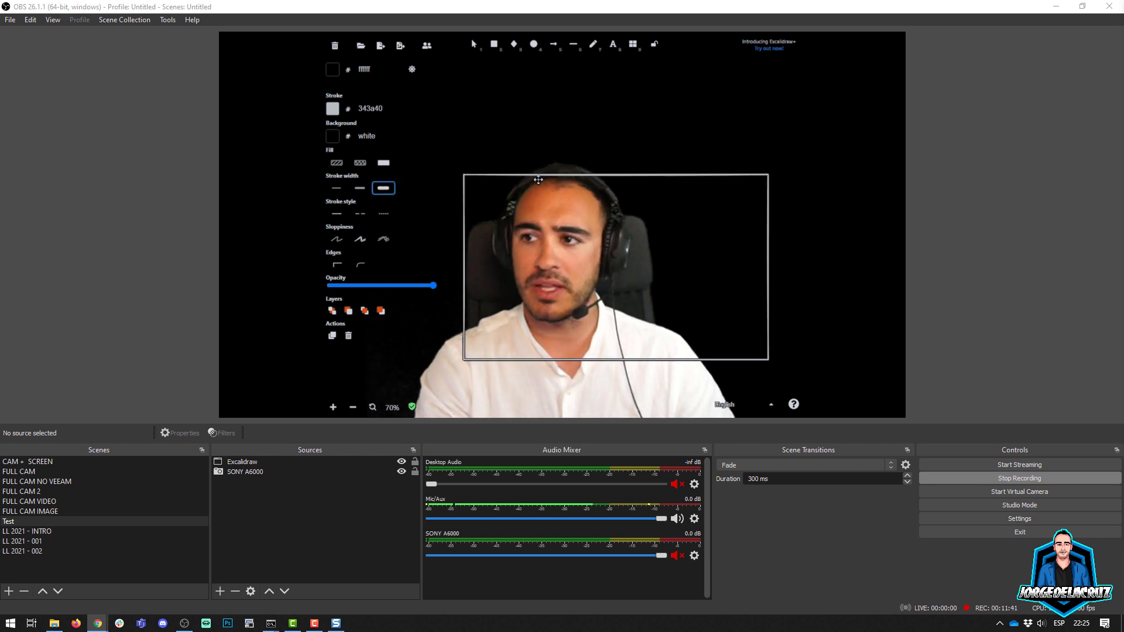
Step: Enlarge and reposition the rectangle so it frames the presenter in the camera feed
{"action": "left_click_drag", "start_coordinate": [521, 174], "coordinate": [466, 133]}
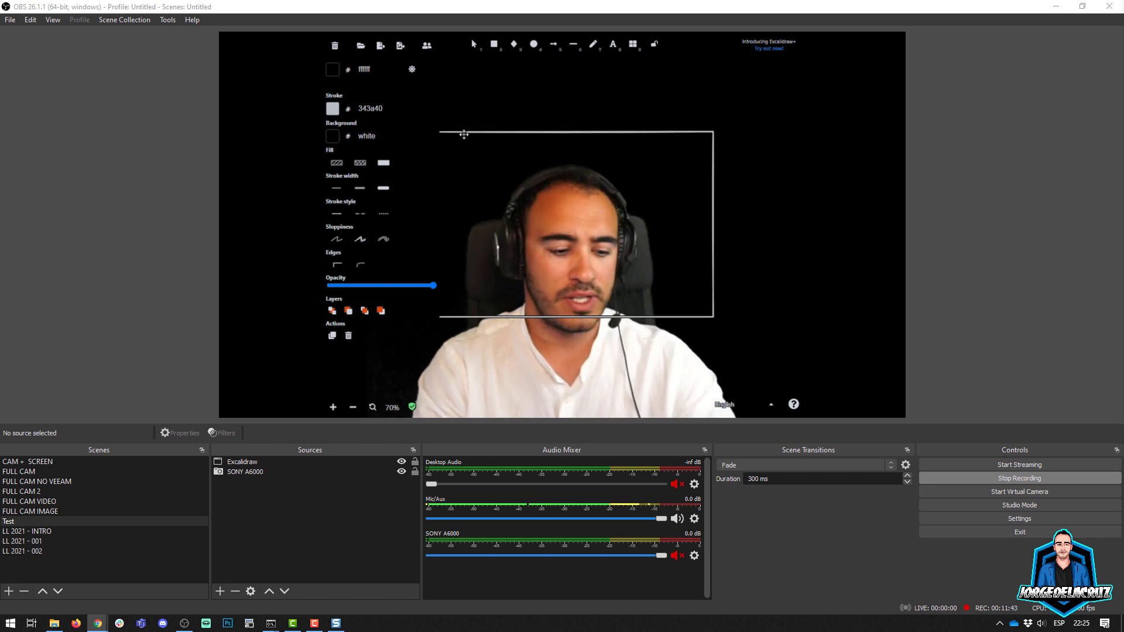
{"action": "scroll", "coordinate": [518, 155], "scroll_direction": "down", "scroll_amount": 2}
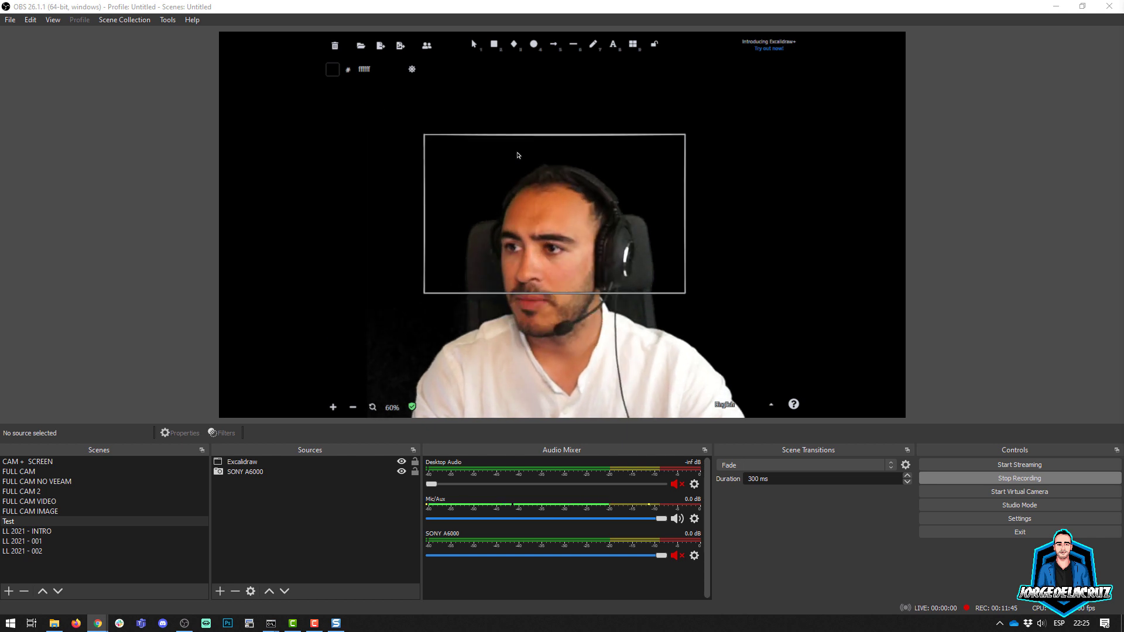
{"action": "scroll", "coordinate": [518, 155], "scroll_direction": "up", "scroll_amount": 1}
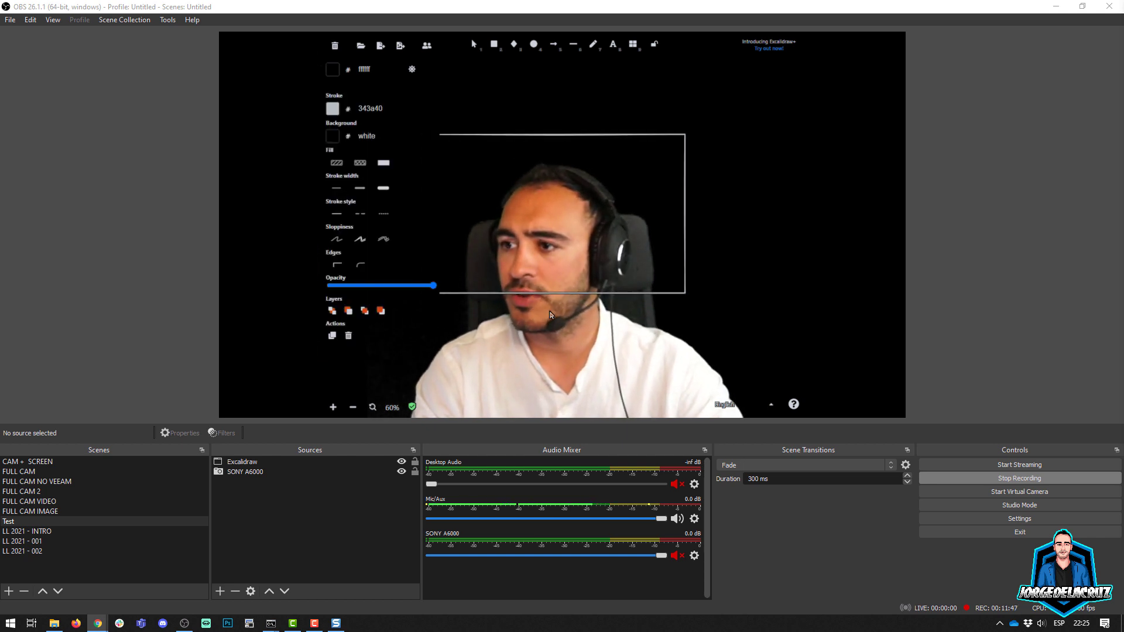
{"action": "left_click", "coordinate": [690, 299]}
{"action": "left_click", "coordinate": [687, 295]}
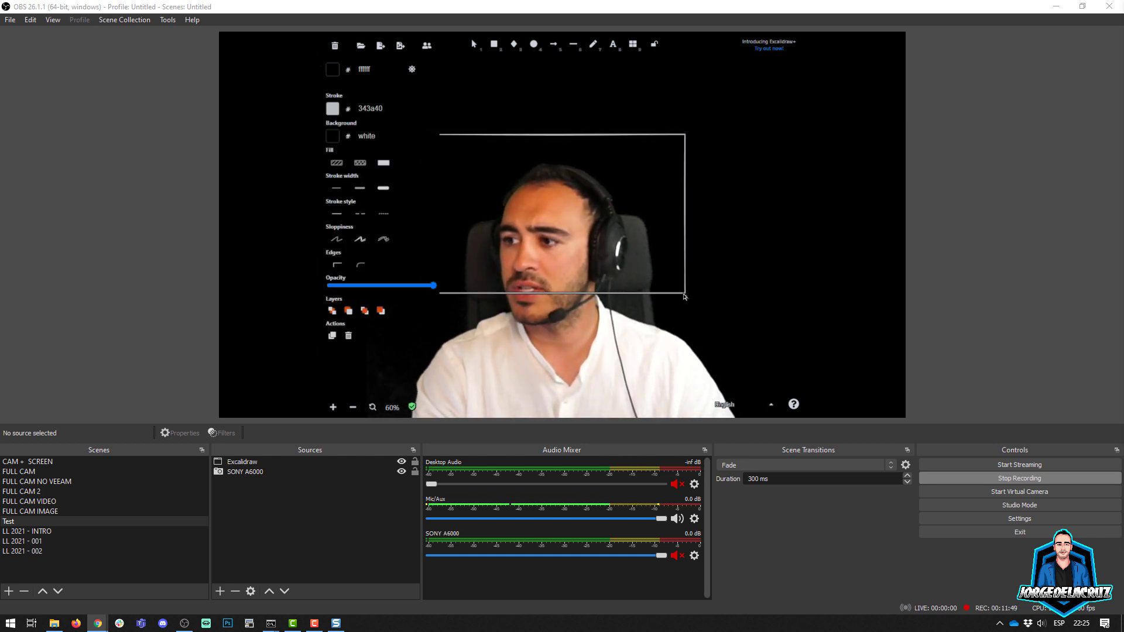
{"action": "left_click_drag", "start_coordinate": [687, 295], "coordinate": [763, 373]}
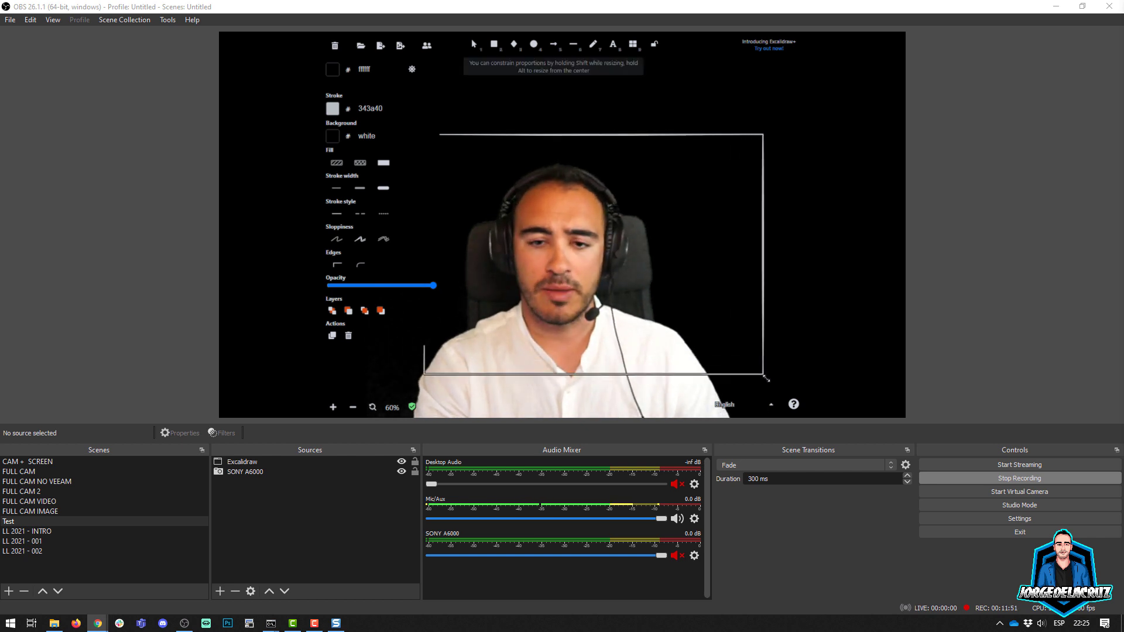
{"action": "left_click", "coordinate": [526, 101]}
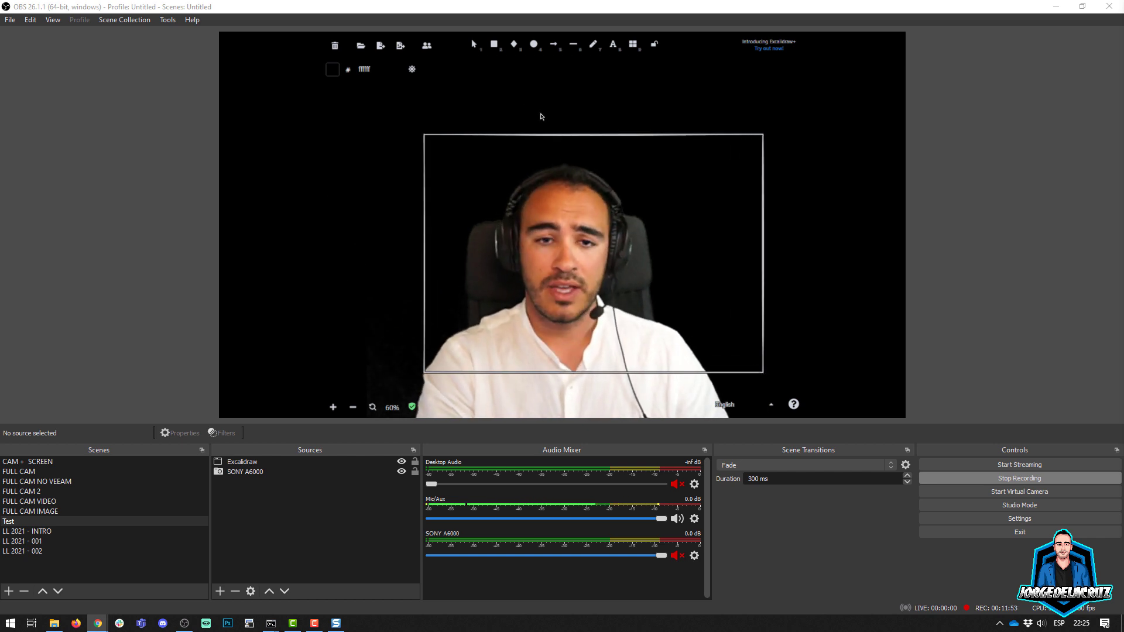
{"action": "left_click_drag", "start_coordinate": [551, 139], "coordinate": [516, 127]}
{"action": "left_click", "coordinate": [753, 196]}
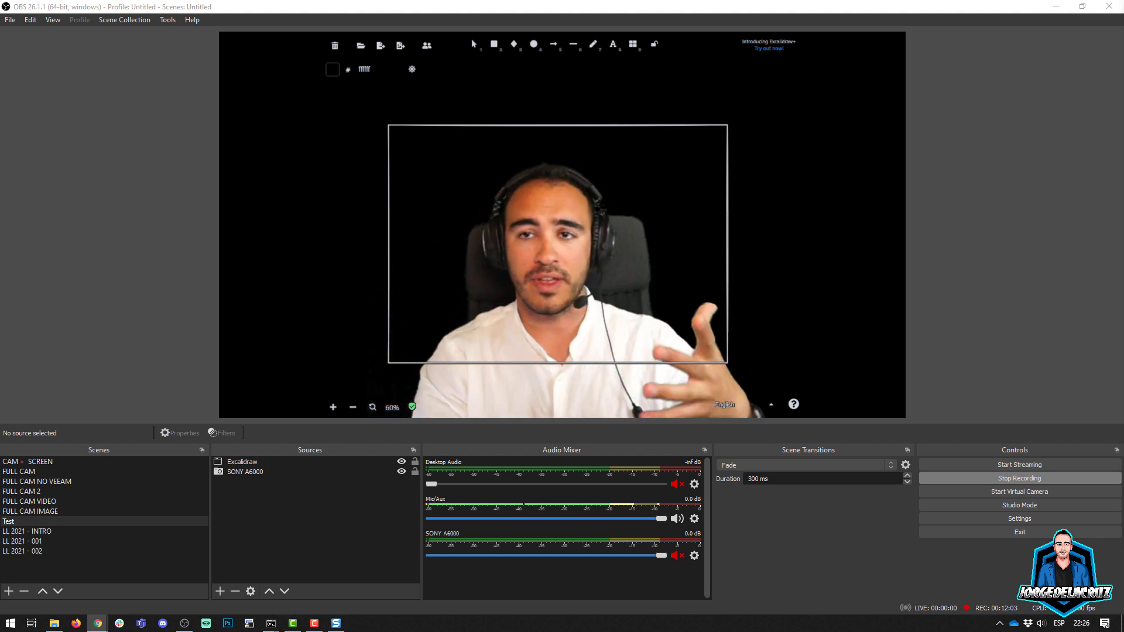
Step: View the public Excalidraw Libraries directory, close it, and load additional items into the library from a file
{"action": "left_click", "coordinate": [632, 47]}
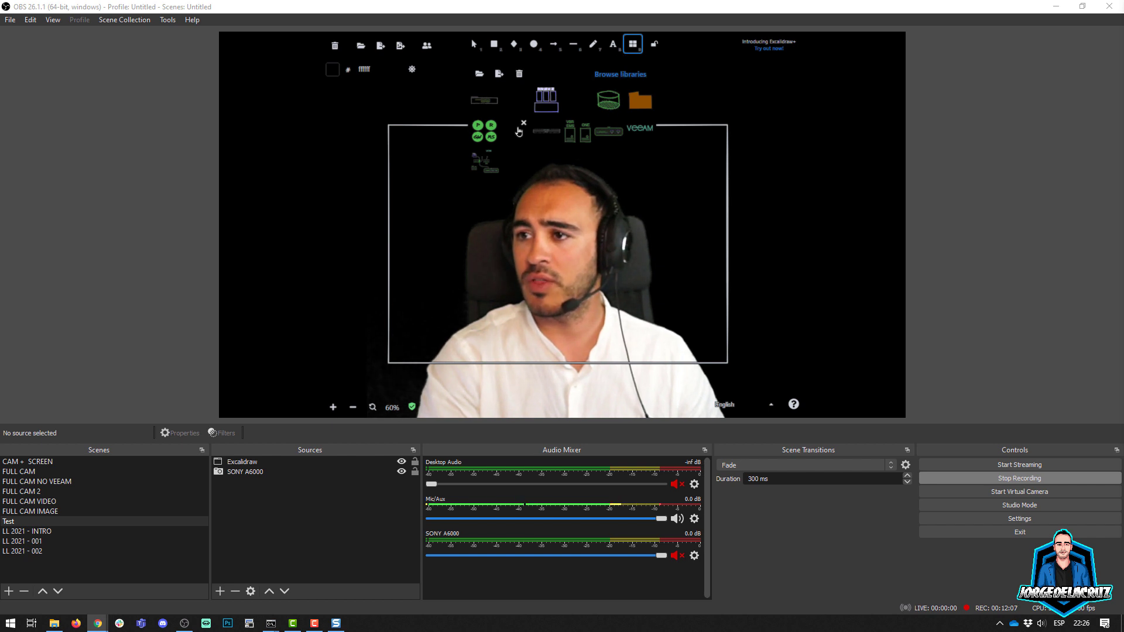
{"action": "left_click", "coordinate": [607, 74]}
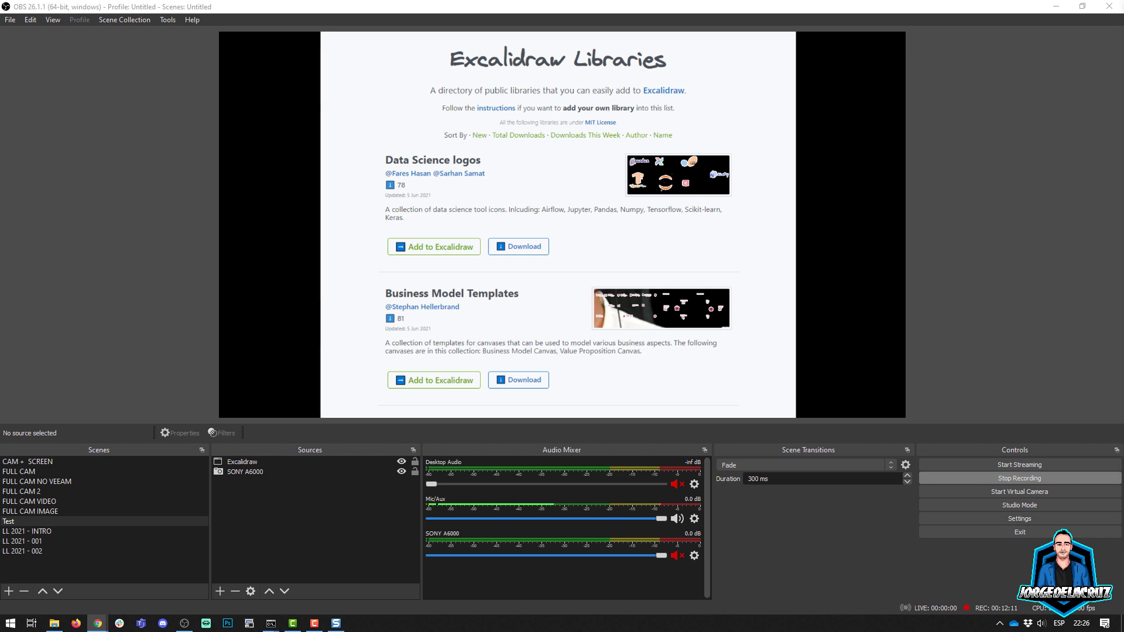
{"action": "key", "text": "ctrl+w"}
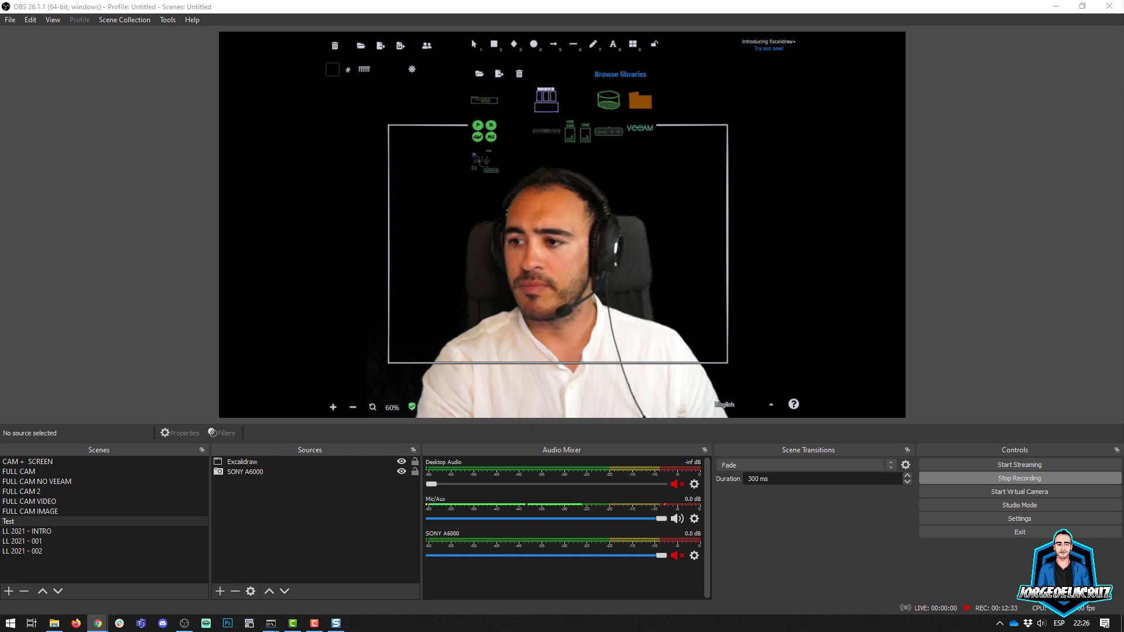
{"action": "left_click", "coordinate": [478, 74]}
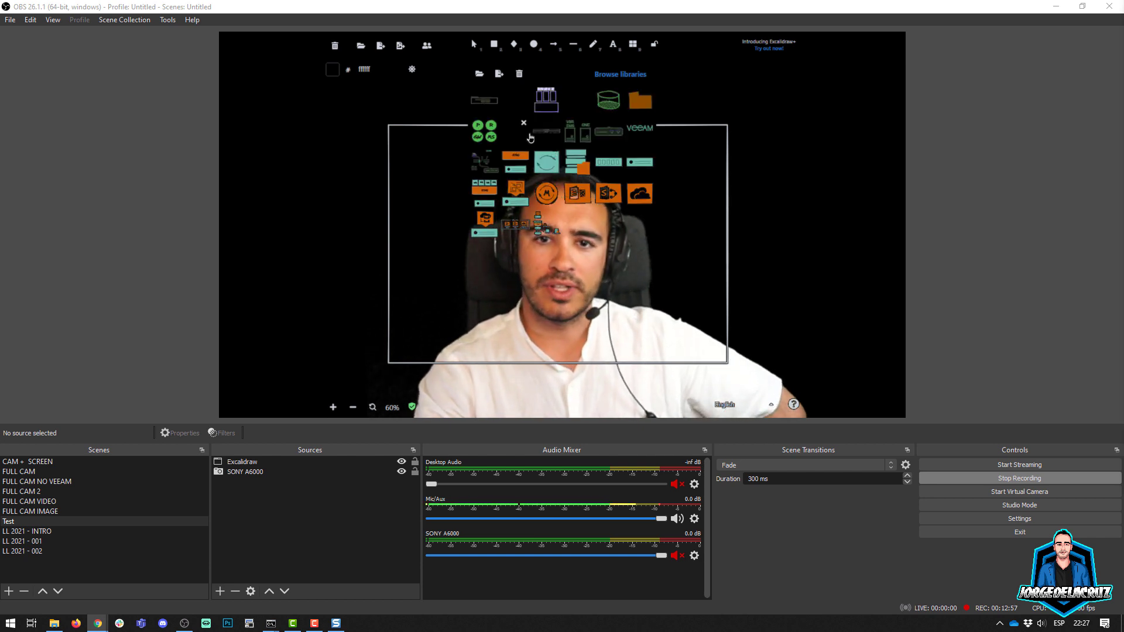
Step: Insert the library's four-VM ESXi host group in the frame's upper-left corner and place a copy in its upper-right corner
{"action": "left_click", "coordinate": [484, 188]}
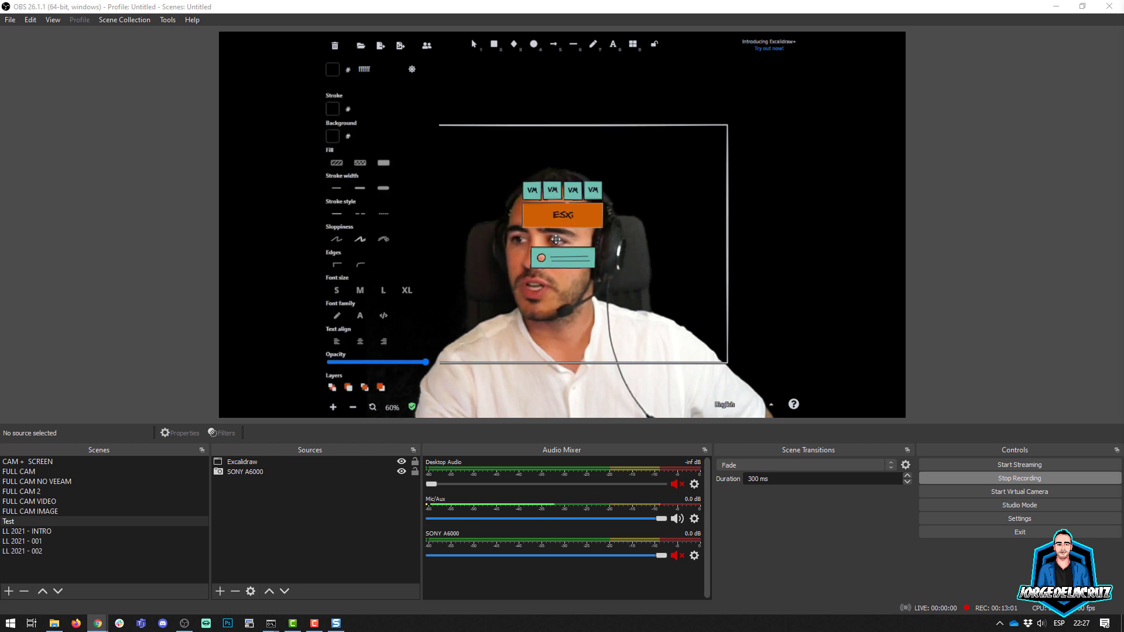
{"action": "left_click_drag", "start_coordinate": [555, 240], "coordinate": [450, 192]}
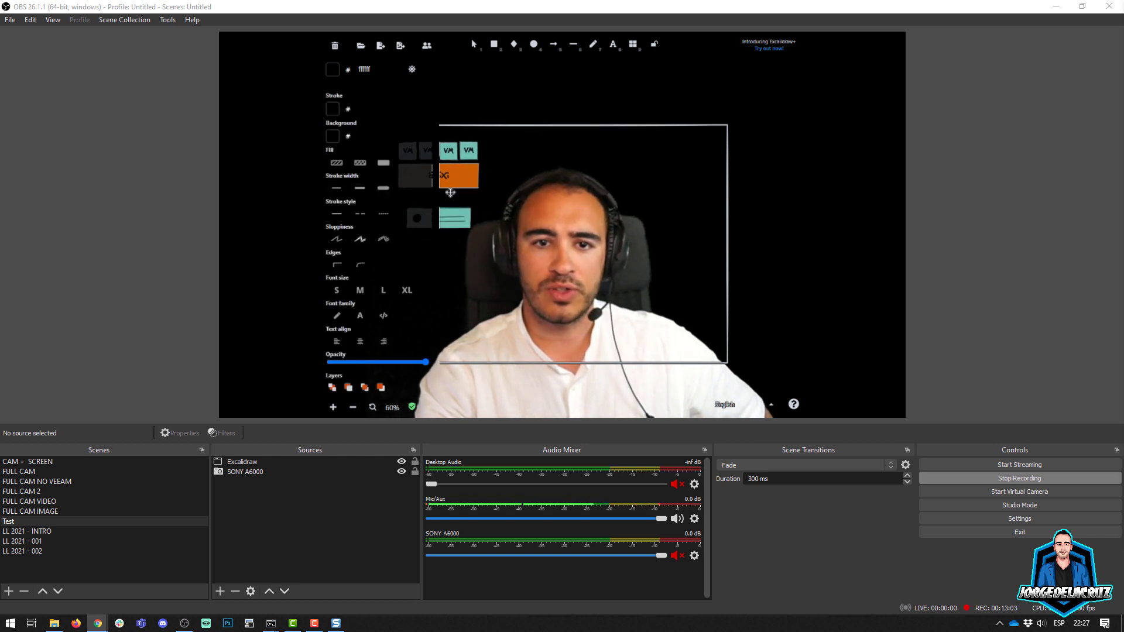
{"action": "left_click", "coordinate": [751, 266]}
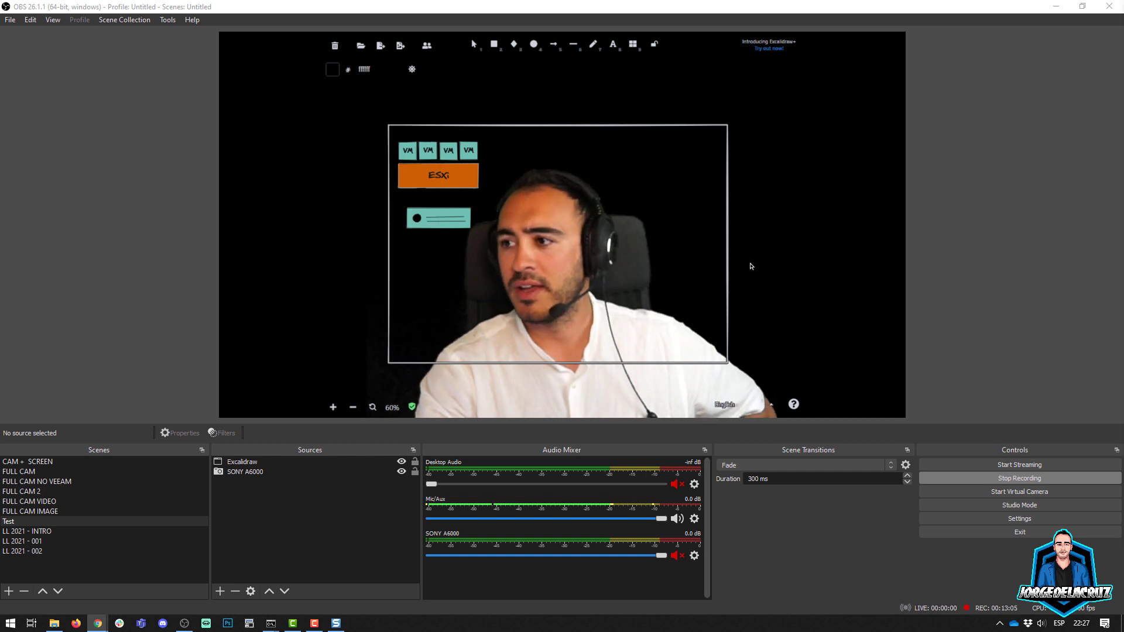
{"action": "left_click", "coordinate": [468, 177]}
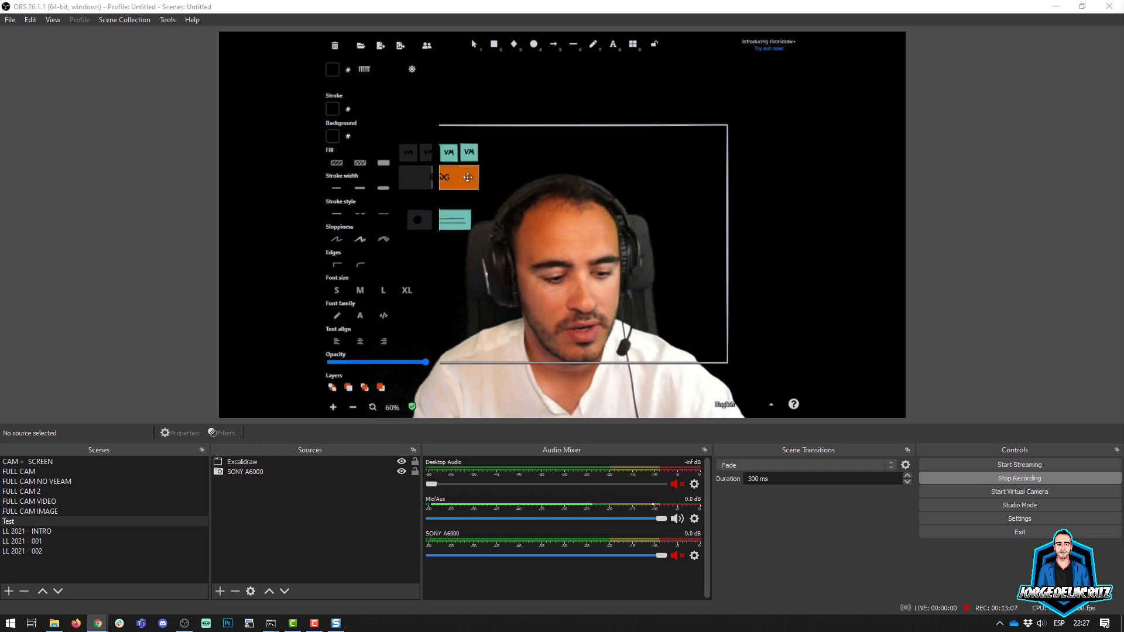
{"action": "left_click_drag", "start_coordinate": [468, 178], "coordinate": [687, 192]}
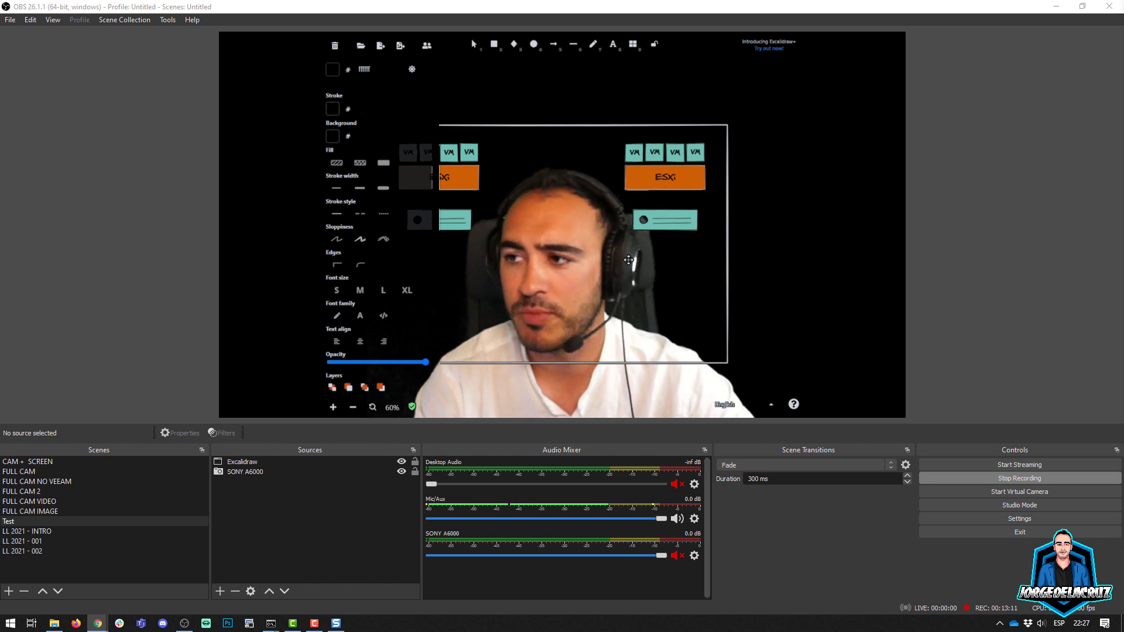
Step: Add the text label "Site 2 vSphere" below the right-hand ESXi host group
{"action": "double_click", "coordinate": [651, 251]}
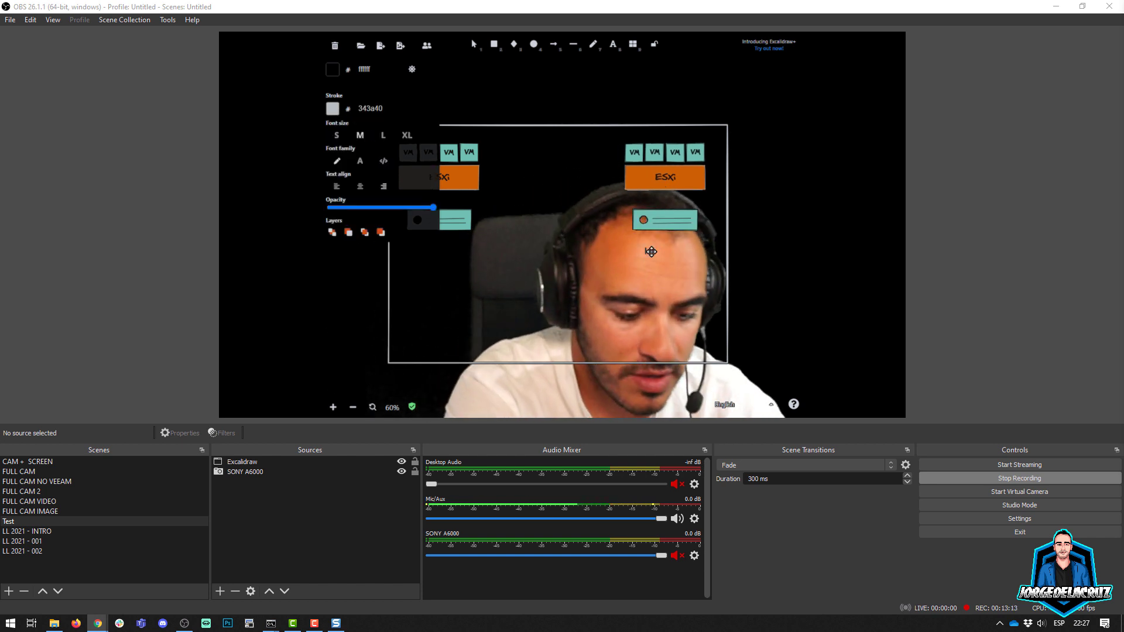
{"action": "type", "text": "Site A"}
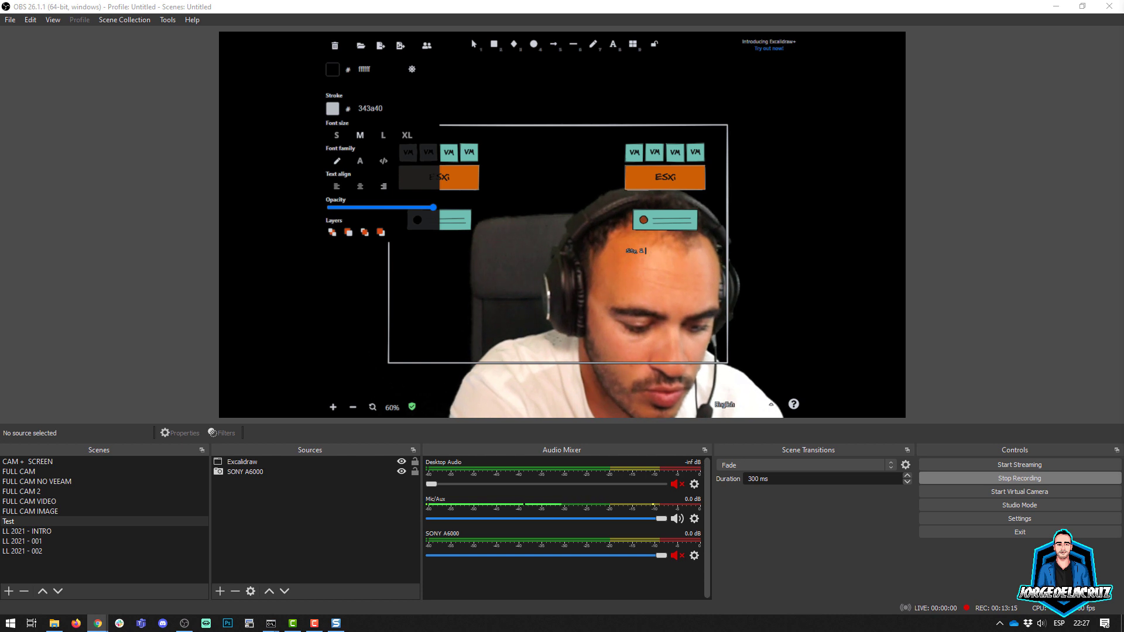
{"action": "type", "text": " vSphe"}
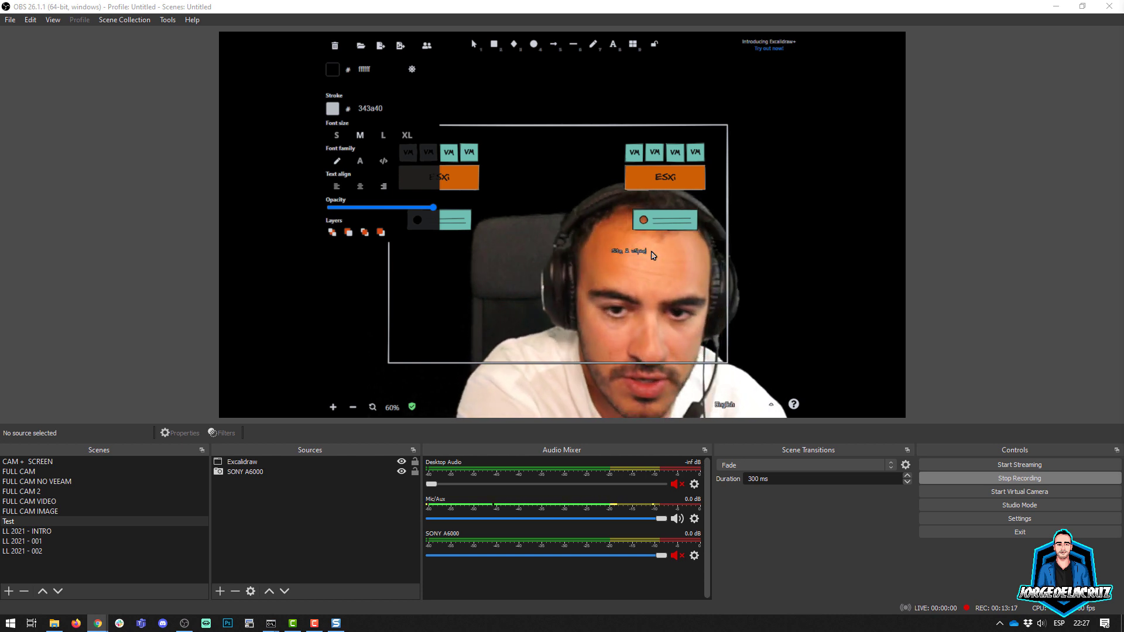
{"action": "type", "text": "re"}
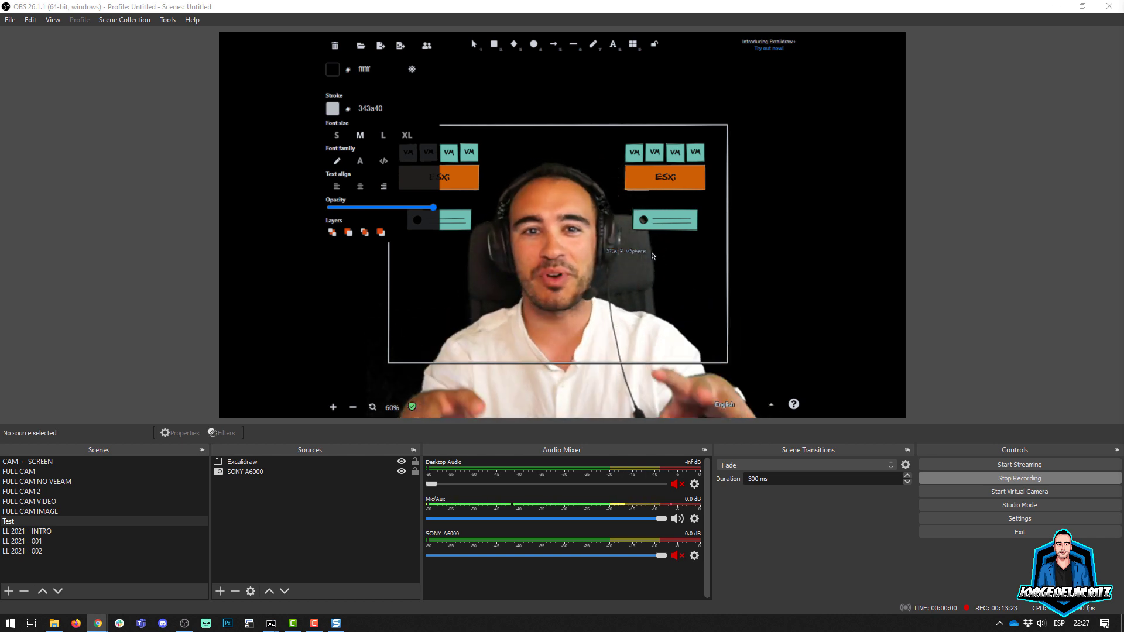
{"action": "left_click", "coordinate": [635, 283]}
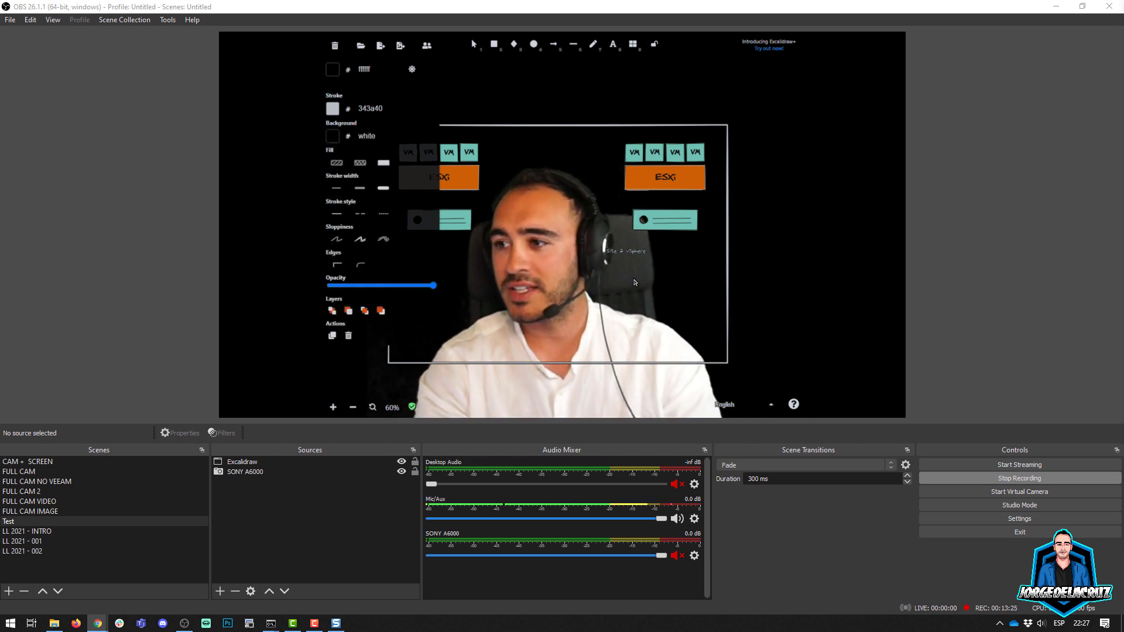
Step: Set the "Site 2 vSphere" label's font size to XL and center it under the right-hand server
{"action": "left_click", "coordinate": [628, 249]}
{"action": "left_click_drag", "start_coordinate": [628, 249], "coordinate": [663, 242]}
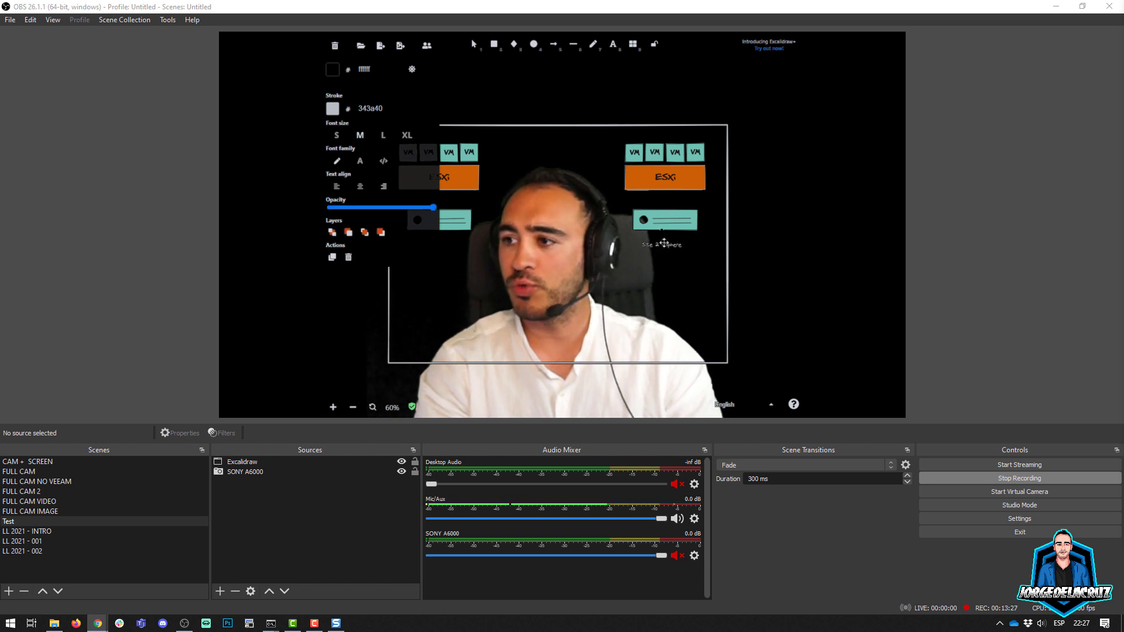
{"action": "left_click", "coordinate": [406, 135]}
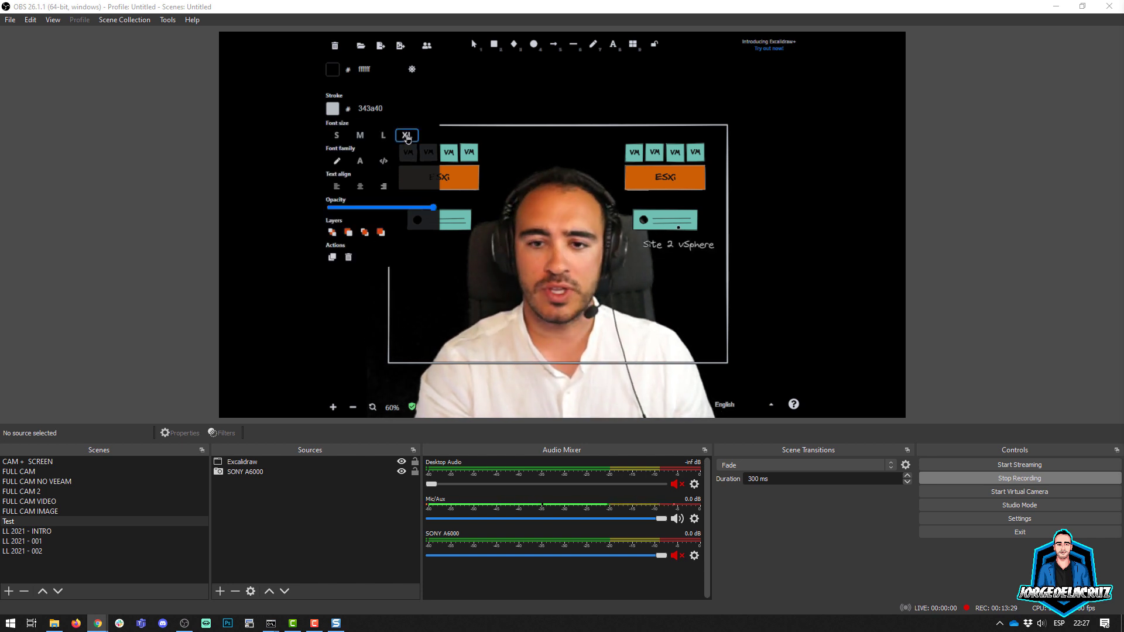
{"action": "left_click_drag", "start_coordinate": [666, 244], "coordinate": [653, 243]}
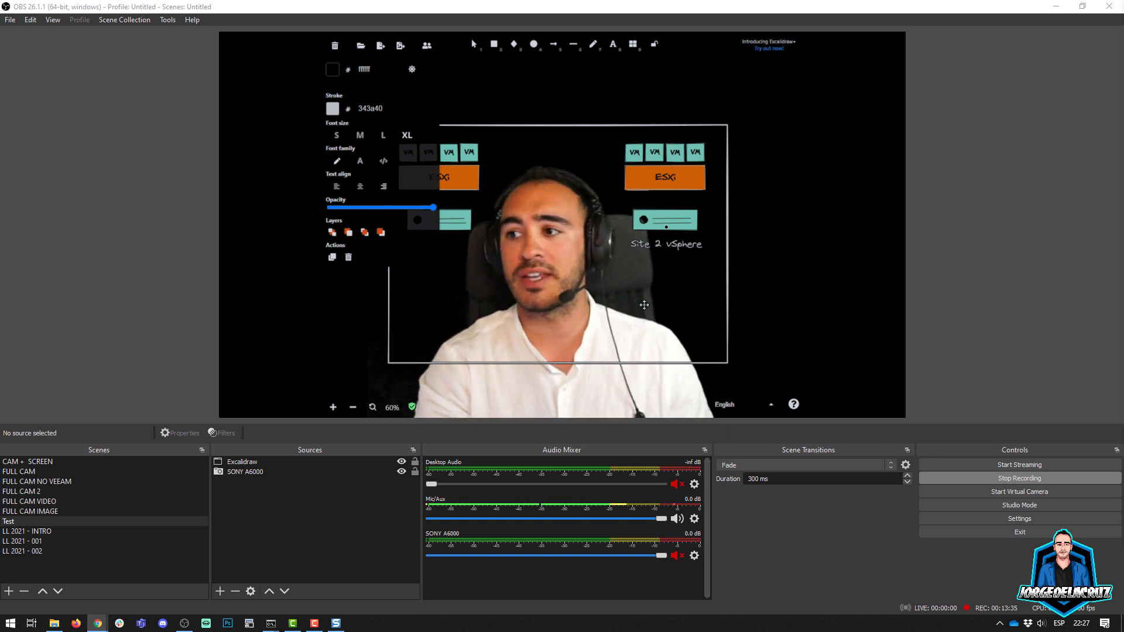
{"action": "left_click", "coordinate": [638, 380]}
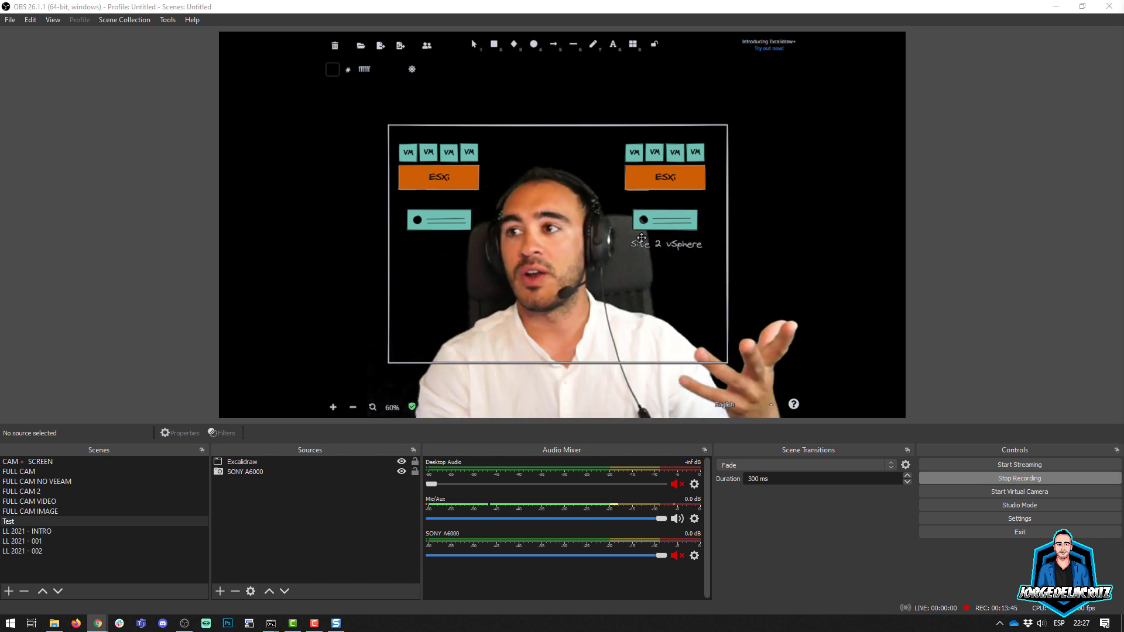
Step: Draw an arrow from the left ESXi block to the right ESXi block
{"action": "left_click", "coordinate": [554, 45]}
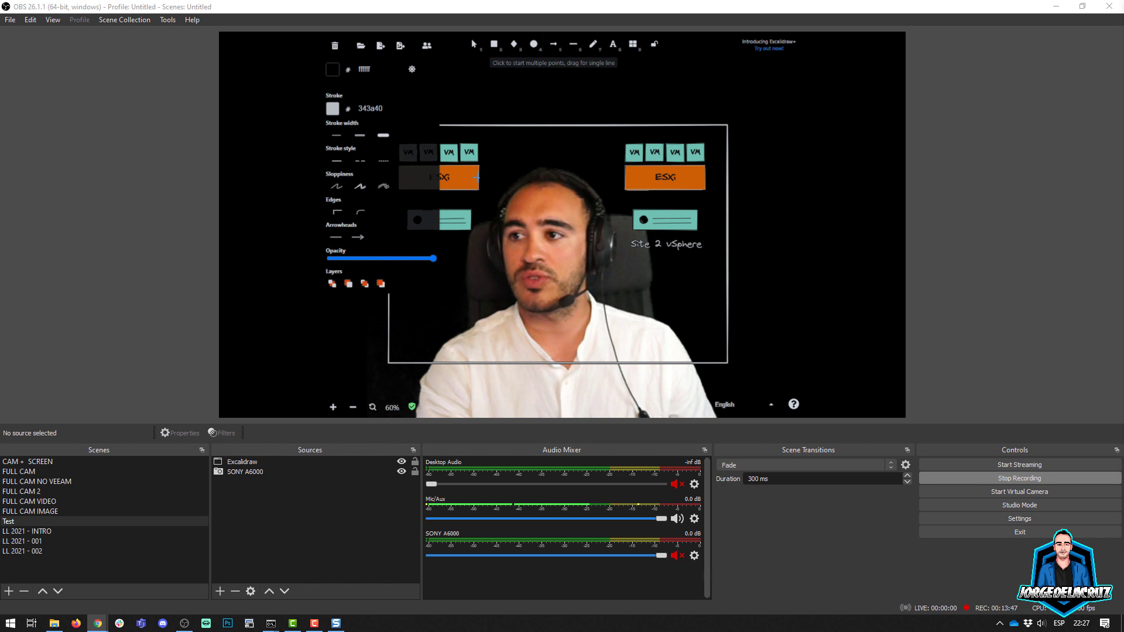
{"action": "left_click_drag", "start_coordinate": [625, 176], "coordinate": [625, 176]}
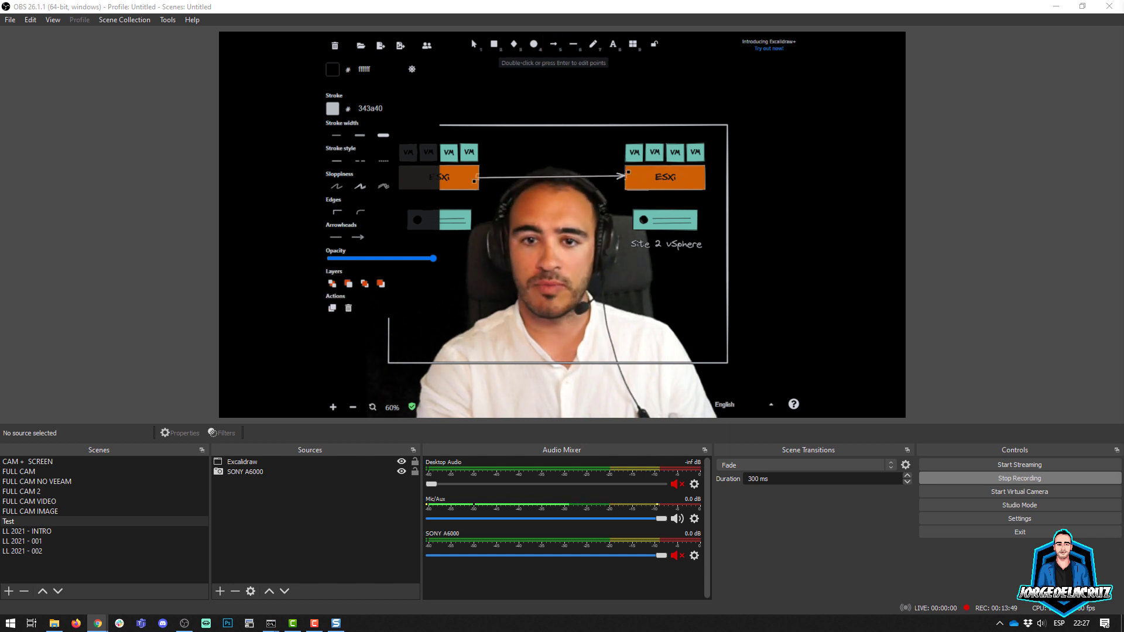
{"action": "left_click", "coordinate": [559, 92]}
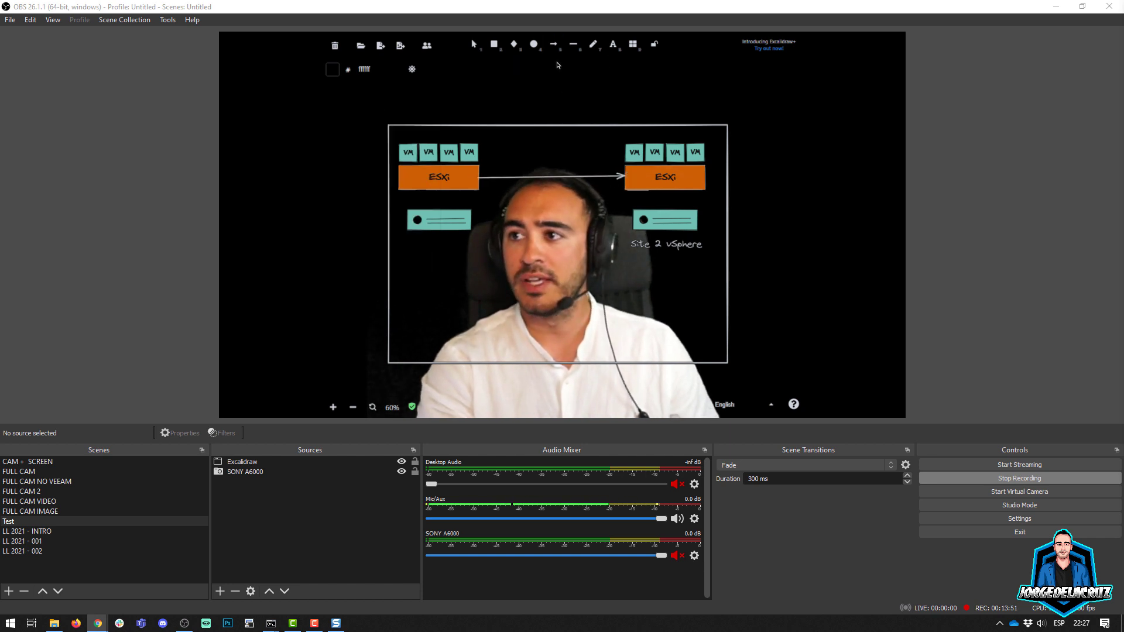
Step: Sketch freehand strokes across the lower part of the frame and glasses around the presenter's eyes
{"action": "left_click", "coordinate": [593, 45]}
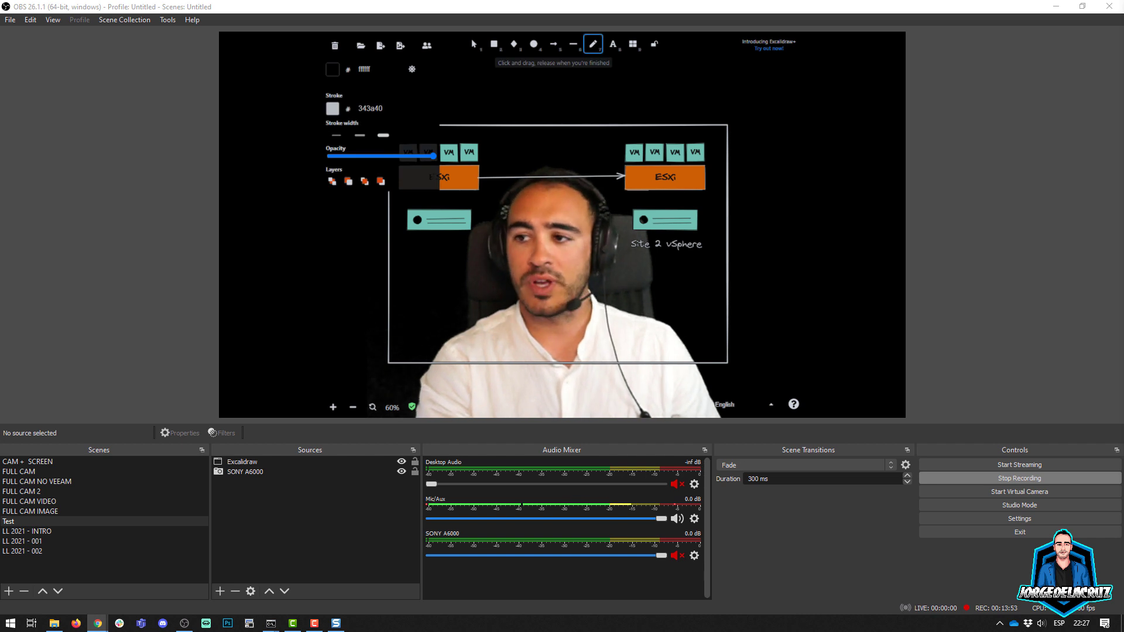
{"action": "left_click_drag", "start_coordinate": [446, 282], "coordinate": [448, 323]}
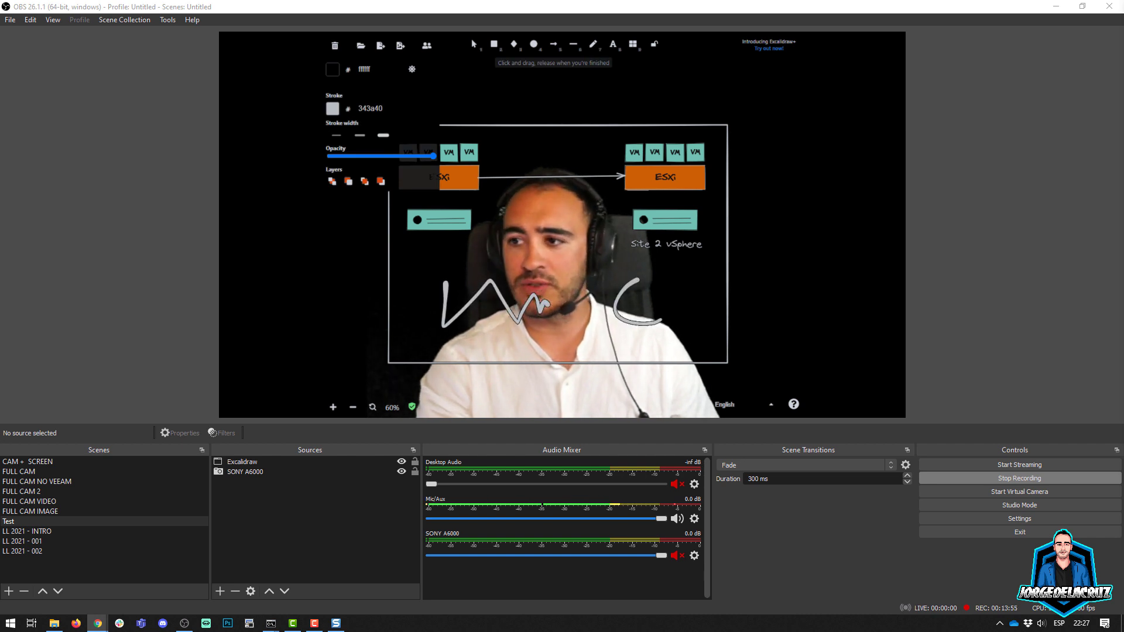
{"action": "left_click_drag", "start_coordinate": [660, 321], "coordinate": [666, 296]}
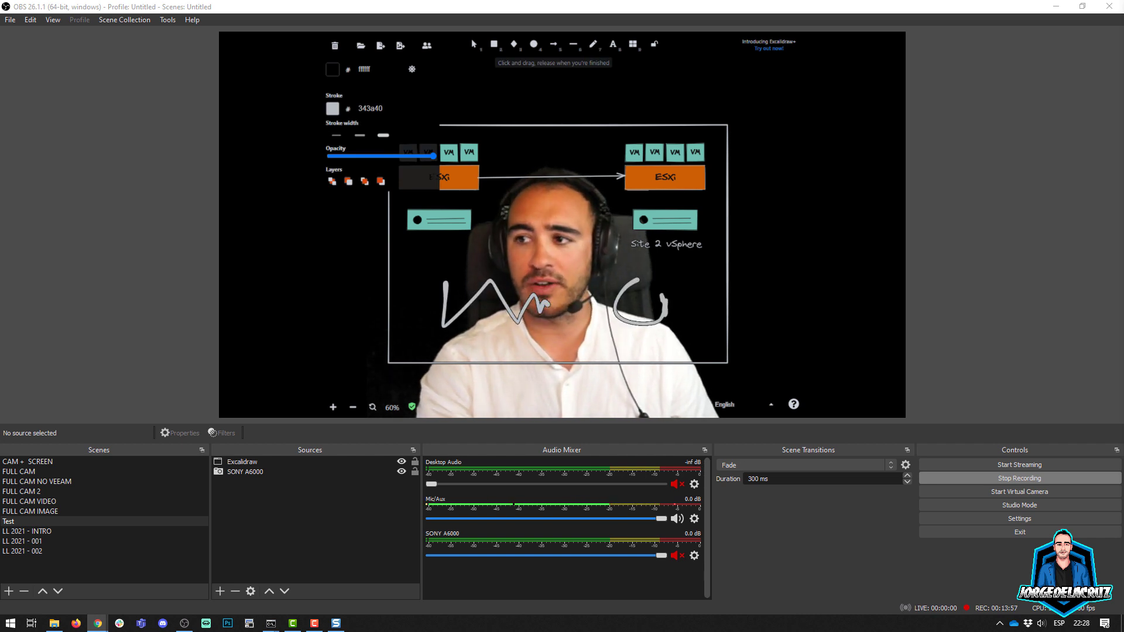
{"action": "left_click_drag", "start_coordinate": [556, 237], "coordinate": [592, 237]}
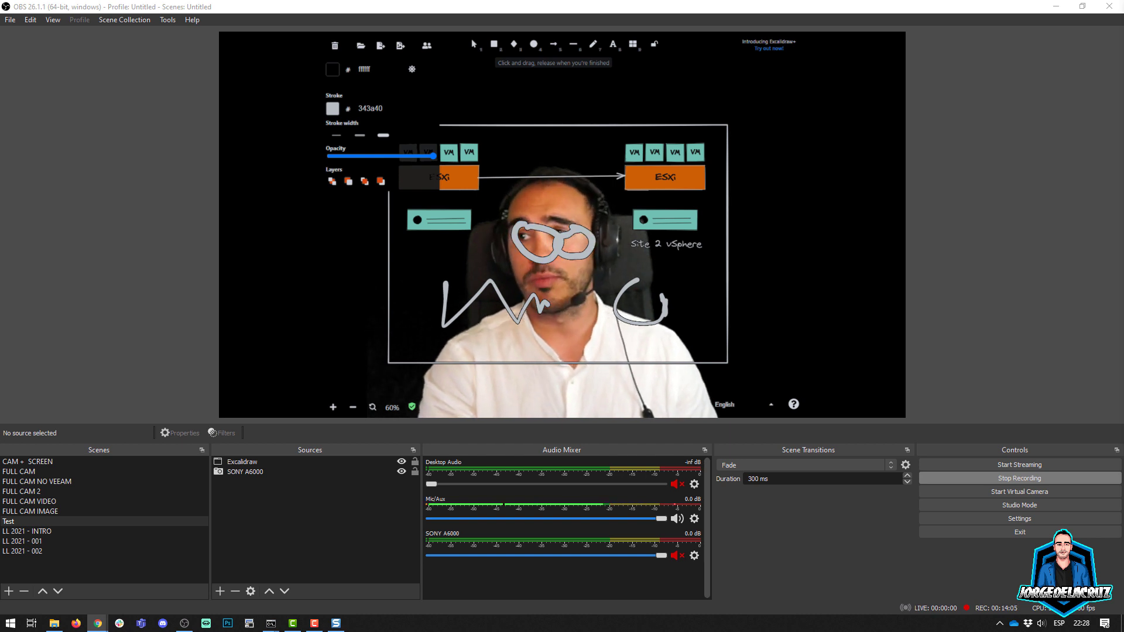
Step: Delete the glasses drawing and all the other freehand strokes from the canvas
{"action": "key", "text": "1"}
{"action": "left_click", "coordinate": [558, 240]}
{"action": "key", "text": "Delete"}
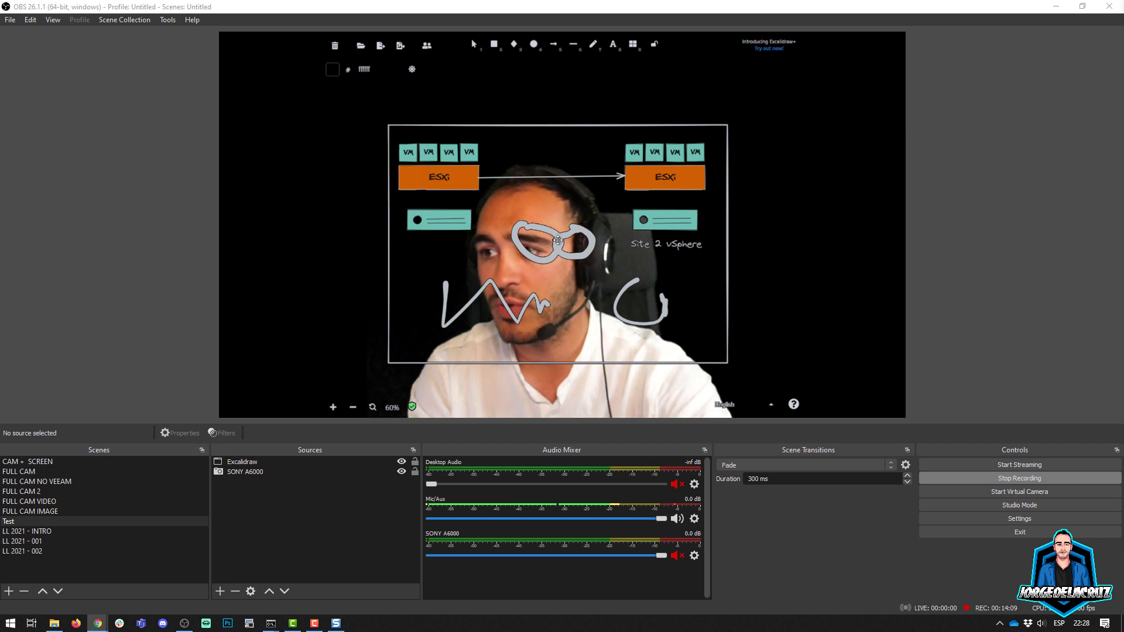
{"action": "left_click", "coordinate": [557, 240]}
{"action": "key", "text": "Delete"}
{"action": "left_click", "coordinate": [560, 238]}
{"action": "key", "text": "Delete"}
{"action": "left_click", "coordinate": [547, 304]}
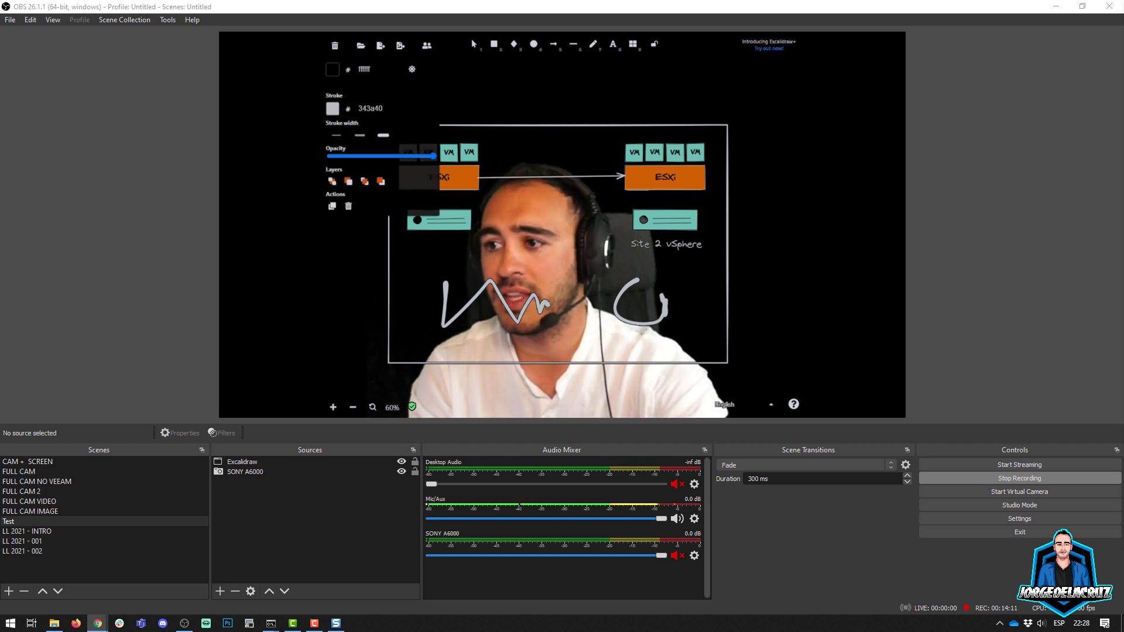
{"action": "key", "text": "Delete"}
{"action": "left_click", "coordinate": [618, 300]}
{"action": "key", "text": "Delete"}
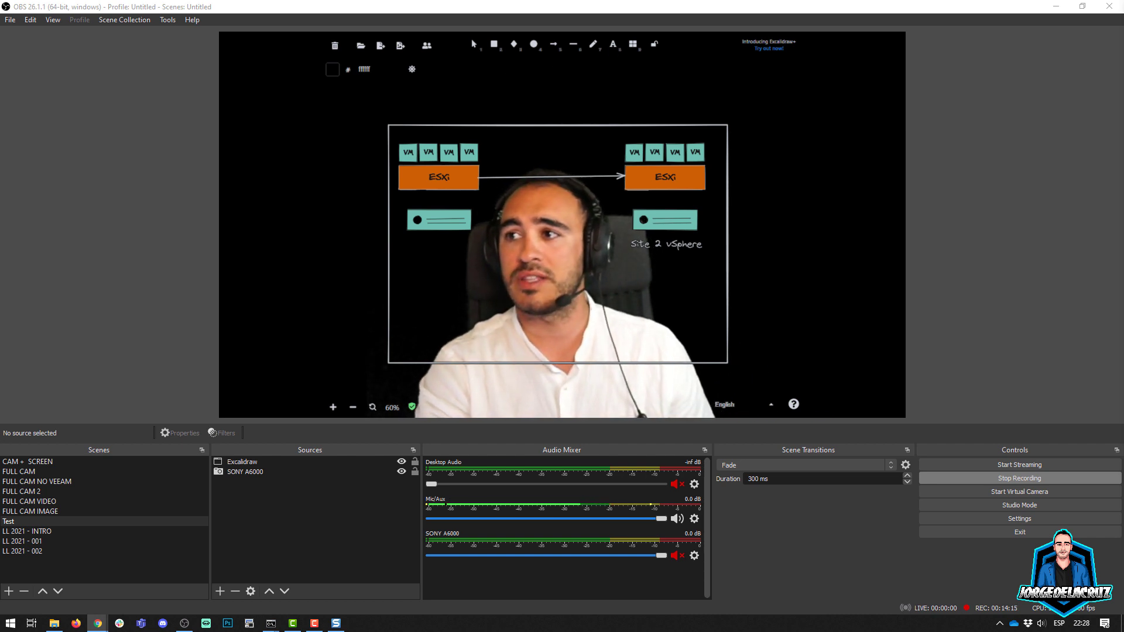
Step: Add the text "This is another Text" in the frame's lower-left area and move it down near the bottom edge
{"action": "key", "text": "t"}
{"action": "left_click", "coordinate": [512, 306]}
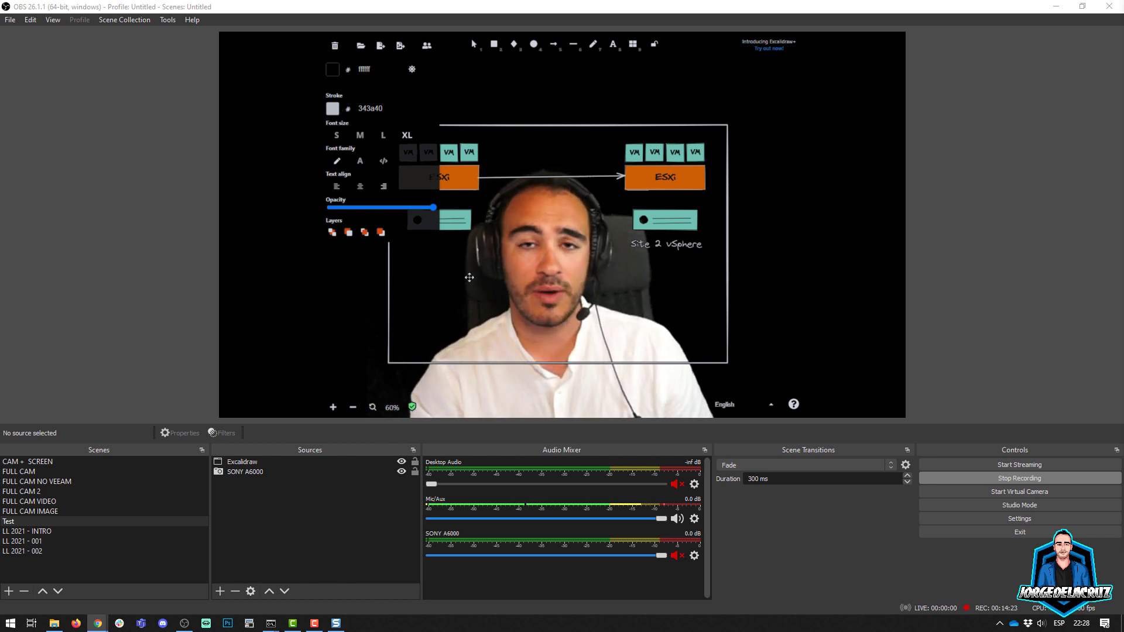
{"action": "type", "text": "This i"}
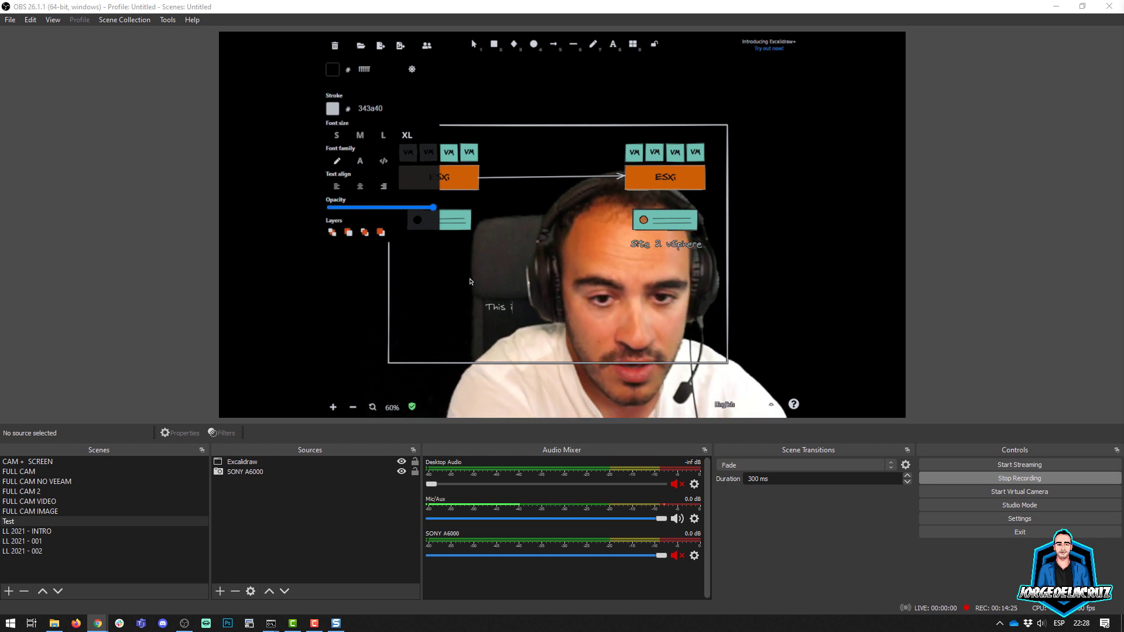
{"action": "type", "text": "s another "}
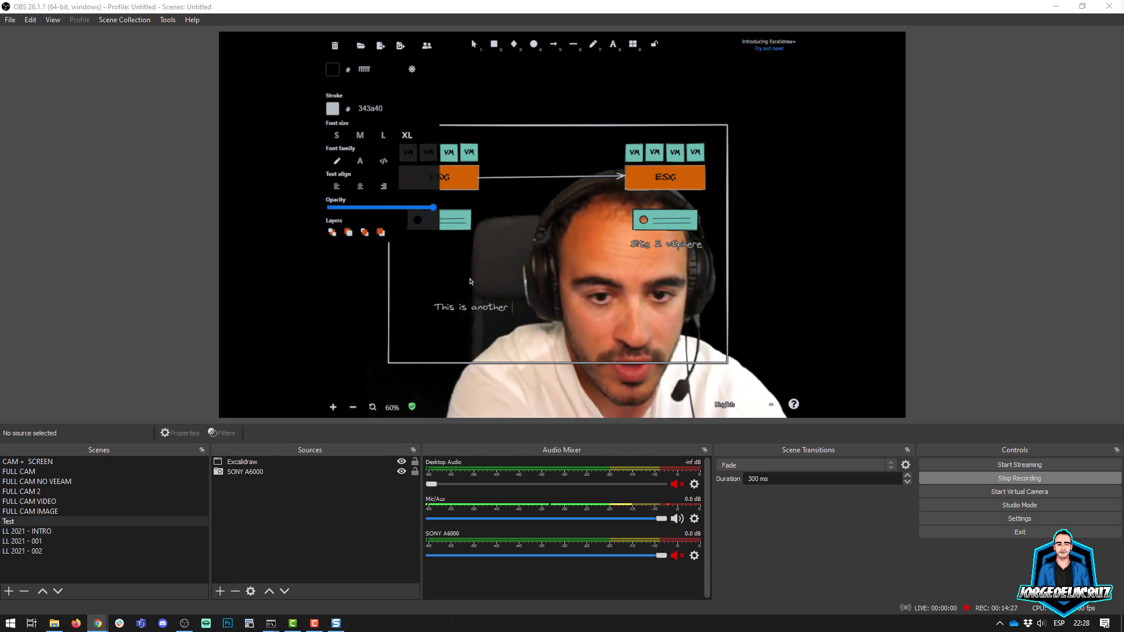
{"action": "type", "text": "Text"}
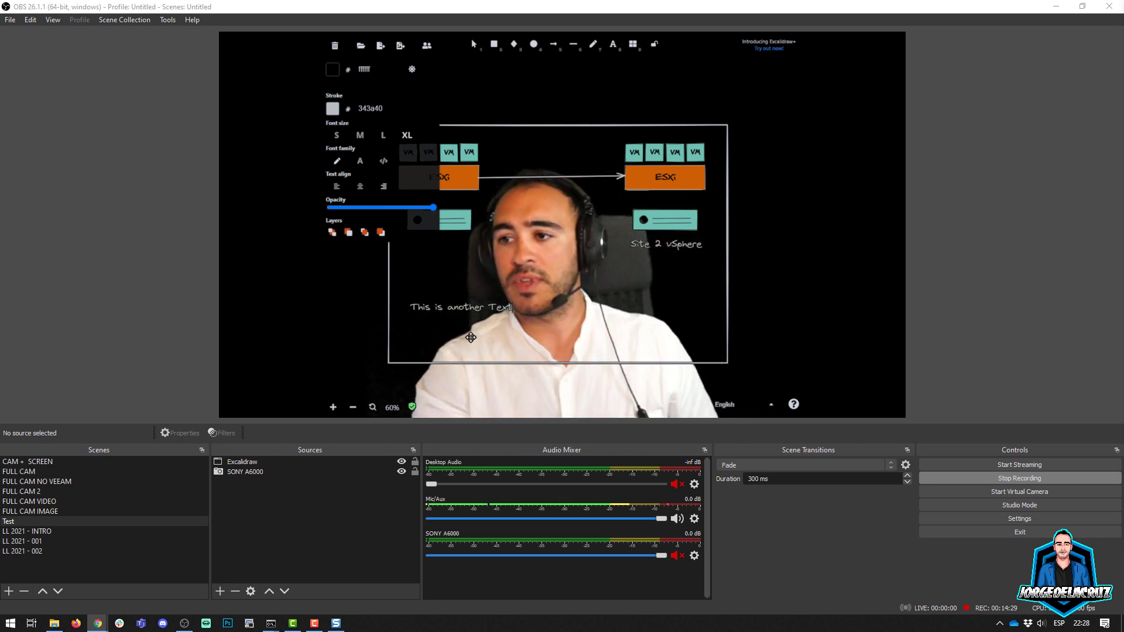
{"action": "key", "text": "Escape"}
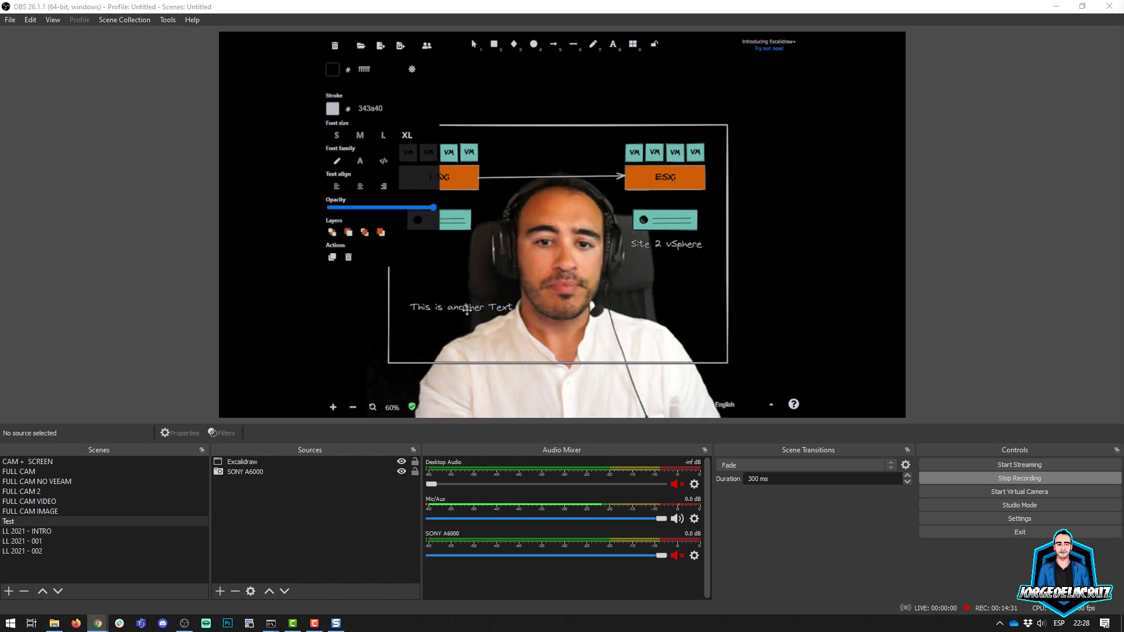
{"action": "left_click", "coordinate": [466, 378]}
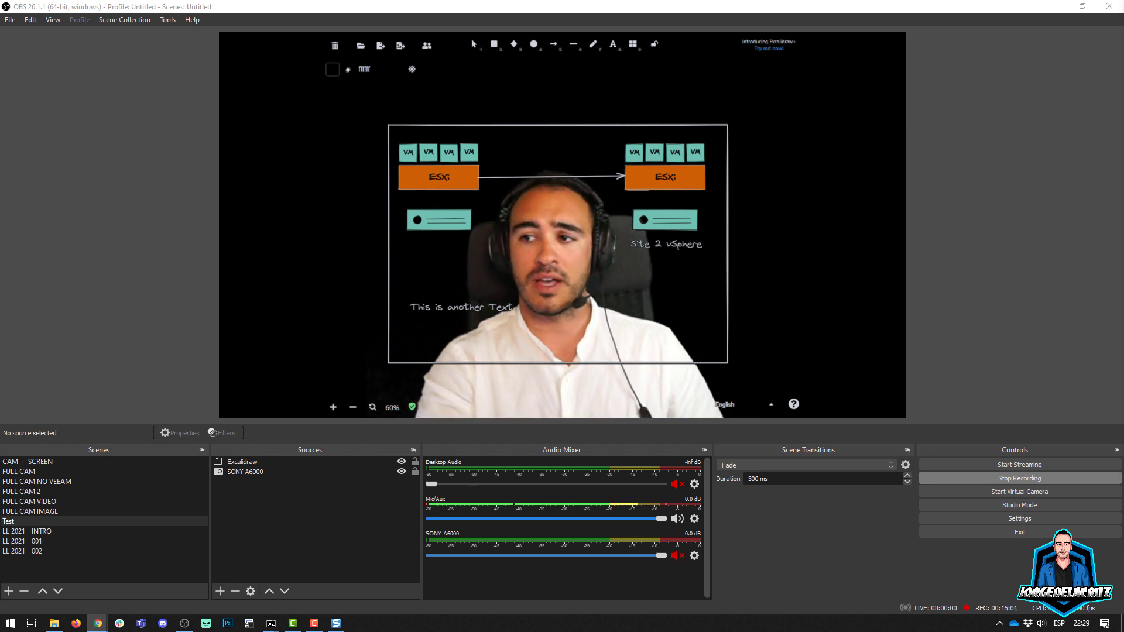
{"action": "left_click_drag", "start_coordinate": [466, 311], "coordinate": [468, 331]}
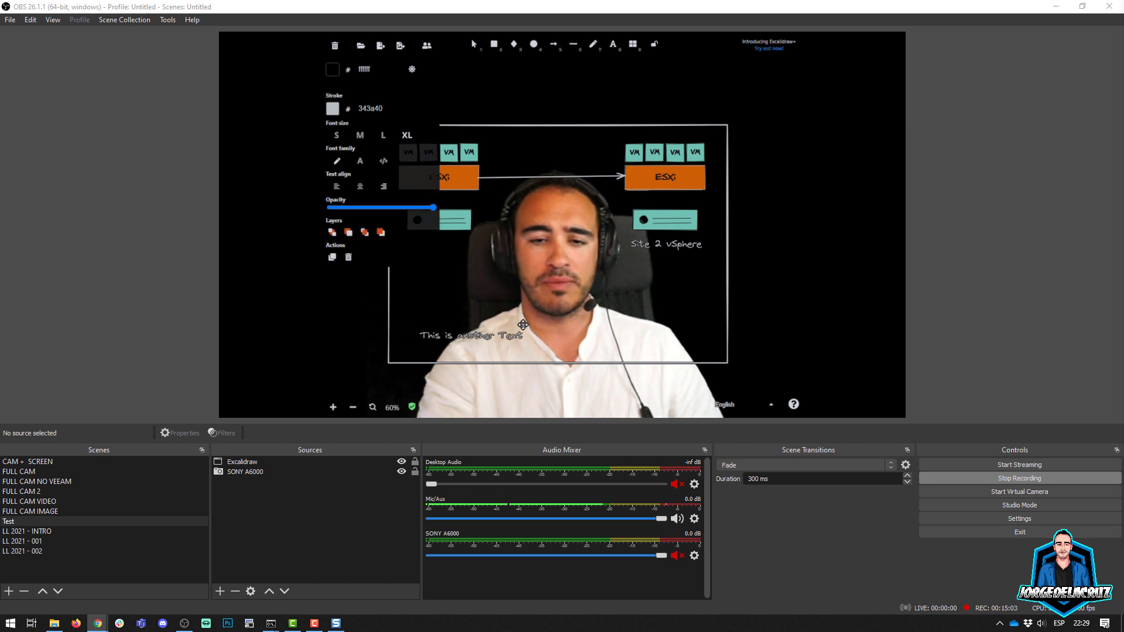
{"action": "left_click", "coordinate": [736, 314]}
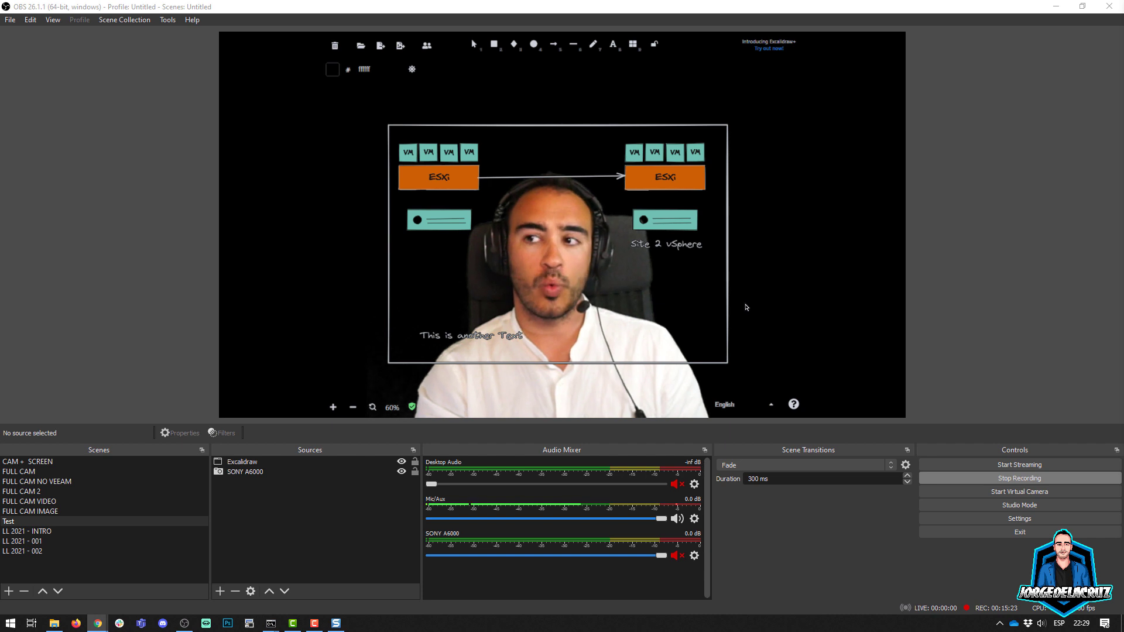
Step: Insert the library's stacked server icon with the orange folder in the frame's lower-right area
{"action": "left_click", "coordinate": [633, 45]}
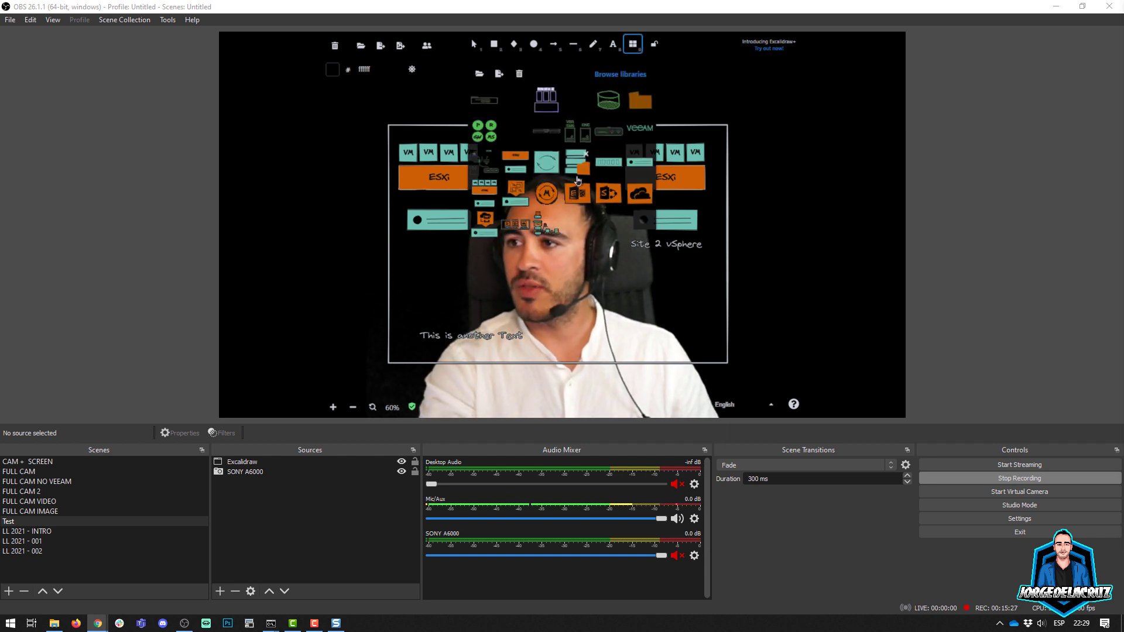
{"action": "left_click", "coordinate": [577, 175]}
{"action": "left_click_drag", "start_coordinate": [566, 230], "coordinate": [667, 315]}
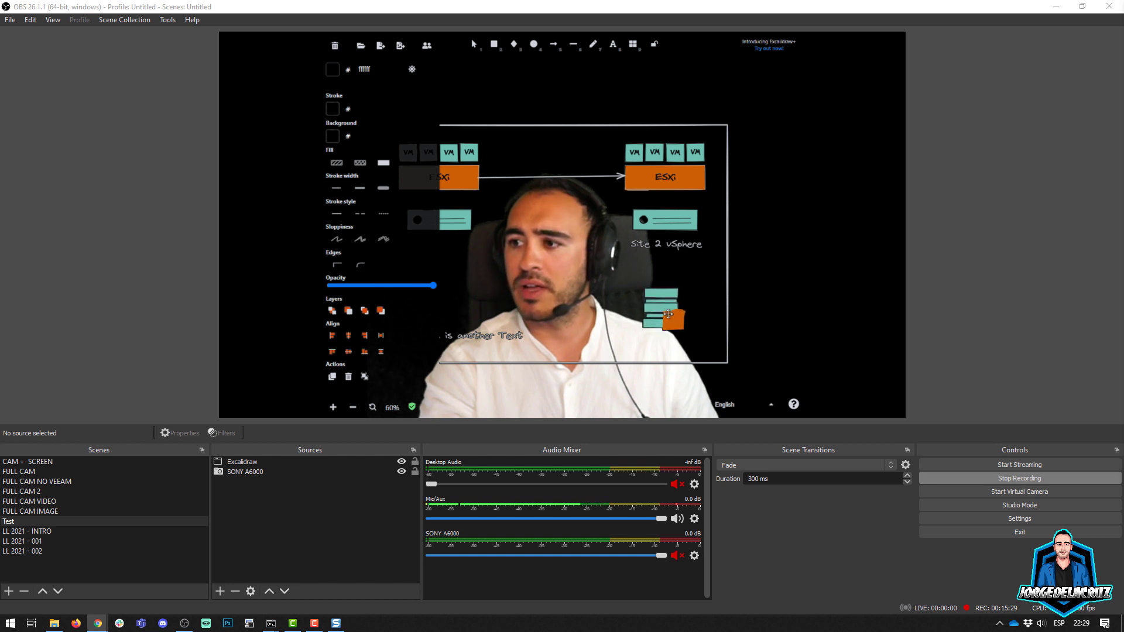
Step: Add the text label "Repository 1" and center it below the stacked server icon
{"action": "double_click", "coordinate": [656, 344]}
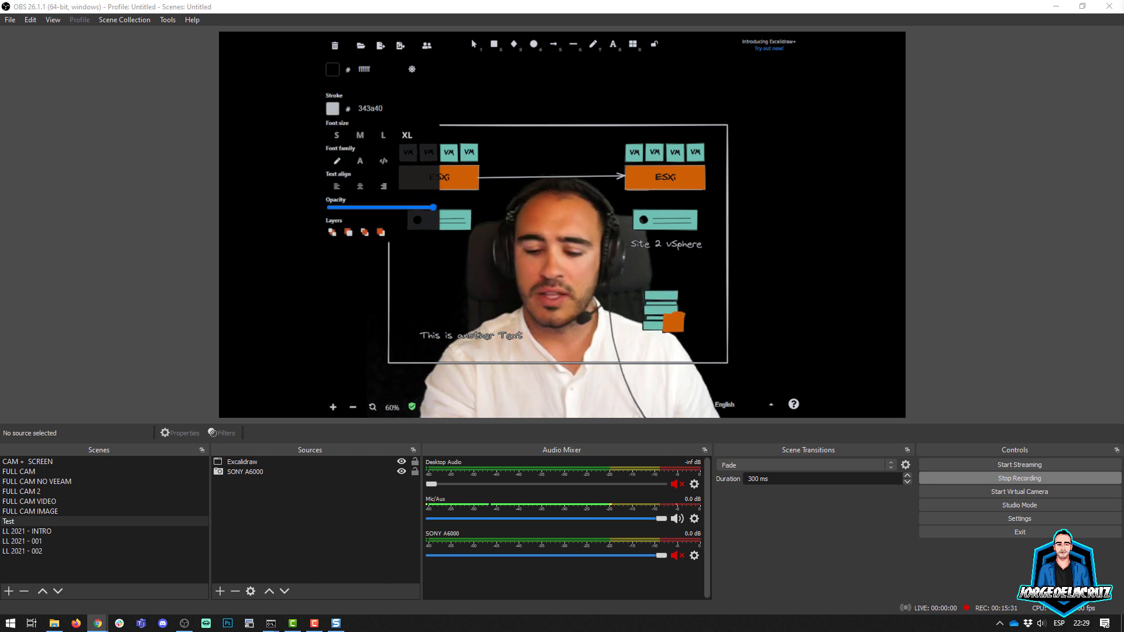
{"action": "type", "text": "Repository 1"}
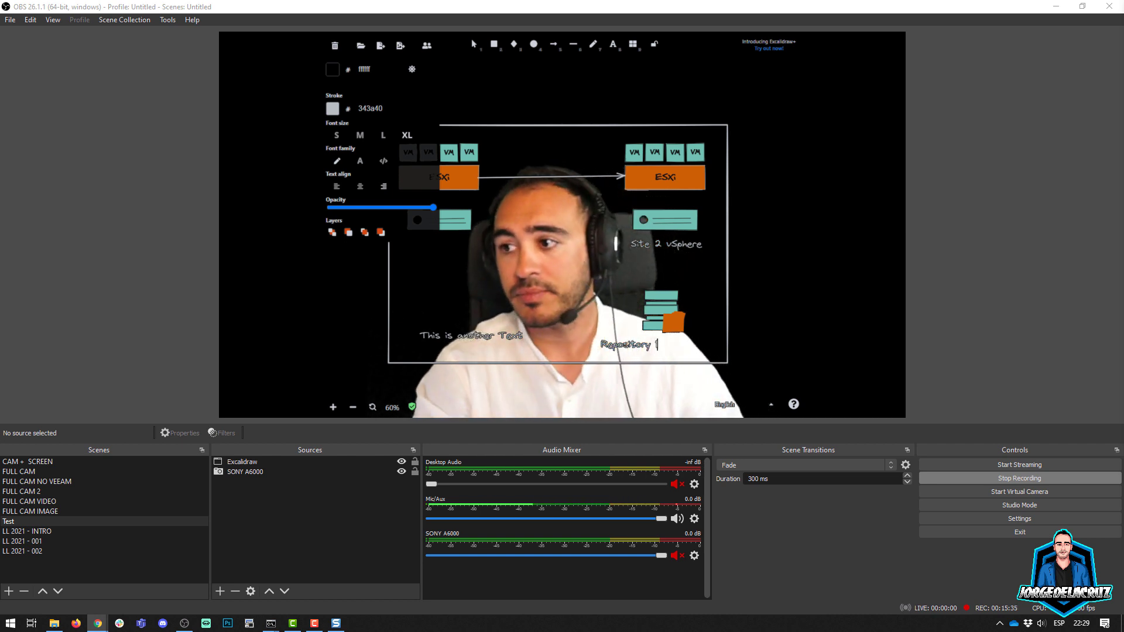
{"action": "left_click", "coordinate": [648, 362]}
{"action": "left_click_drag", "start_coordinate": [638, 349], "coordinate": [657, 351]}
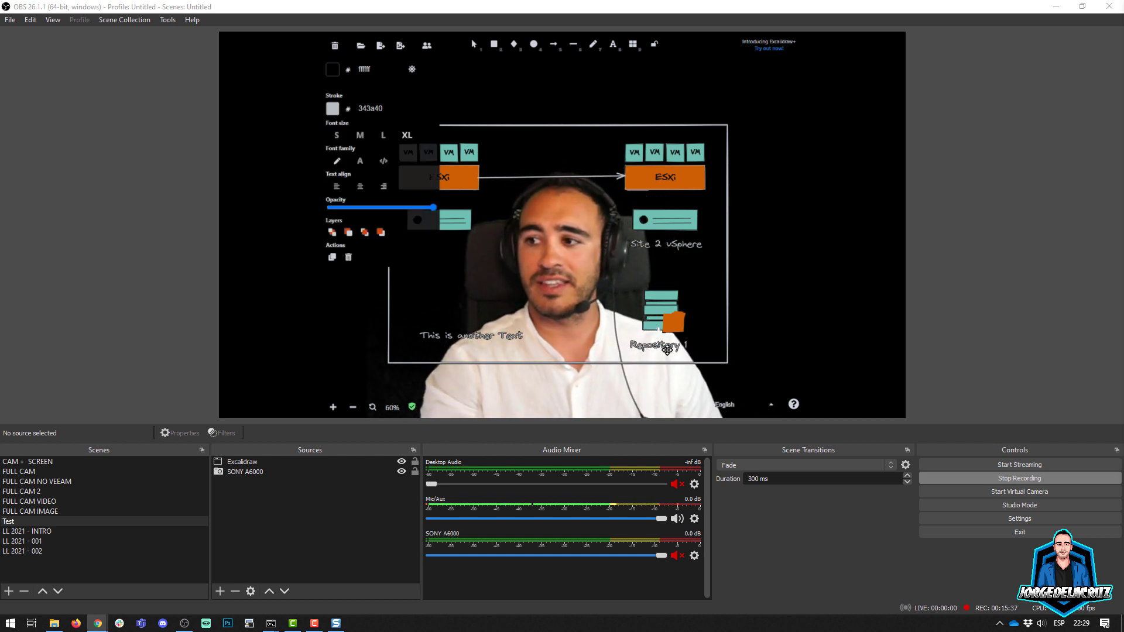
{"action": "left_click", "coordinate": [669, 386]}
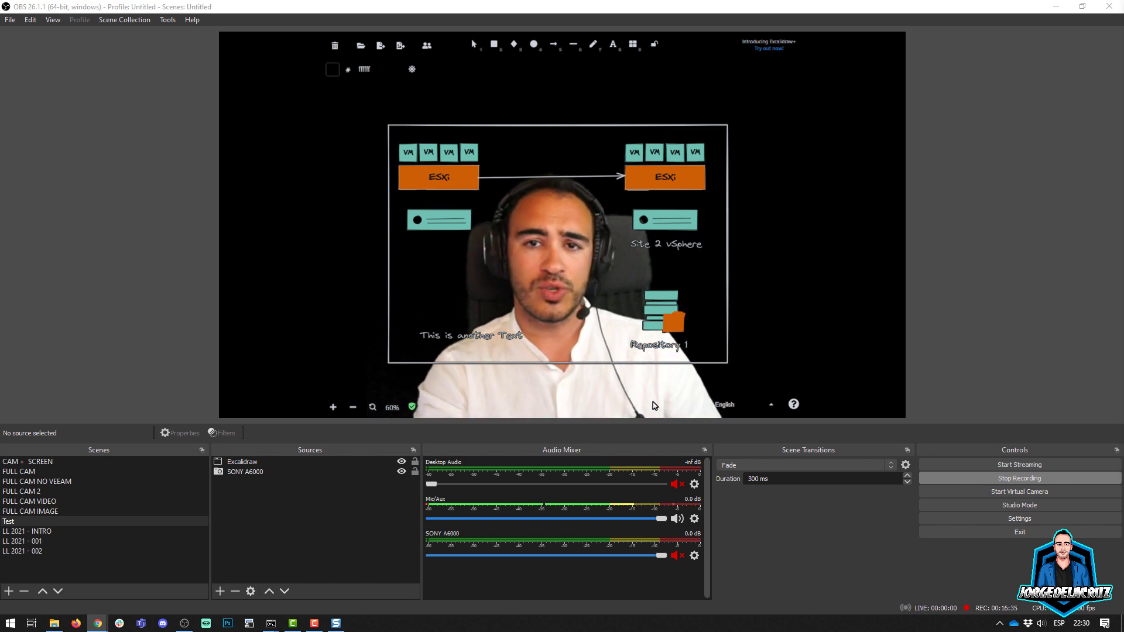
Step: Move the SONY A6000 source above Excalidraw in the source order so the presenter covers the diagram
{"action": "left_click", "coordinate": [239, 472]}
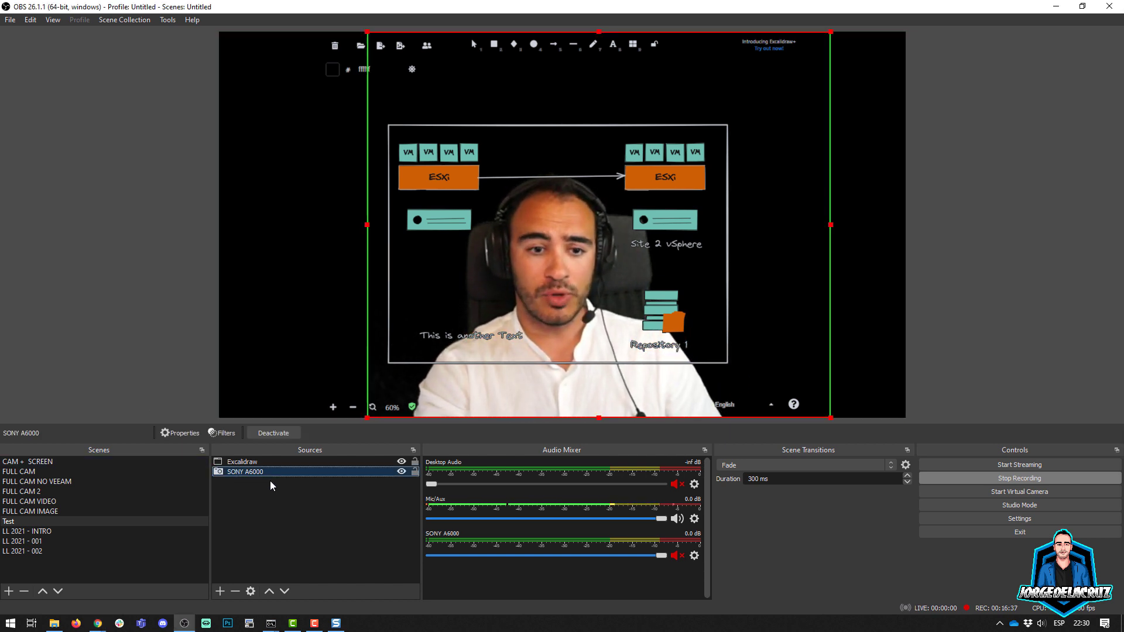
{"action": "left_click_drag", "start_coordinate": [249, 472], "coordinate": [253, 463]}
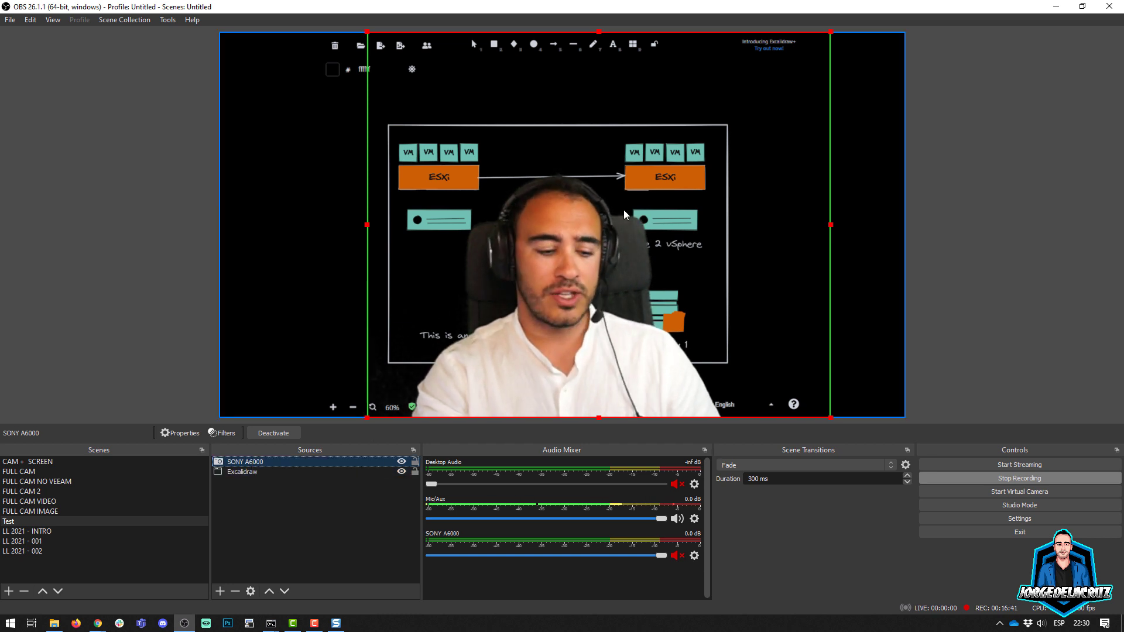
{"action": "left_click", "coordinate": [578, 296]}
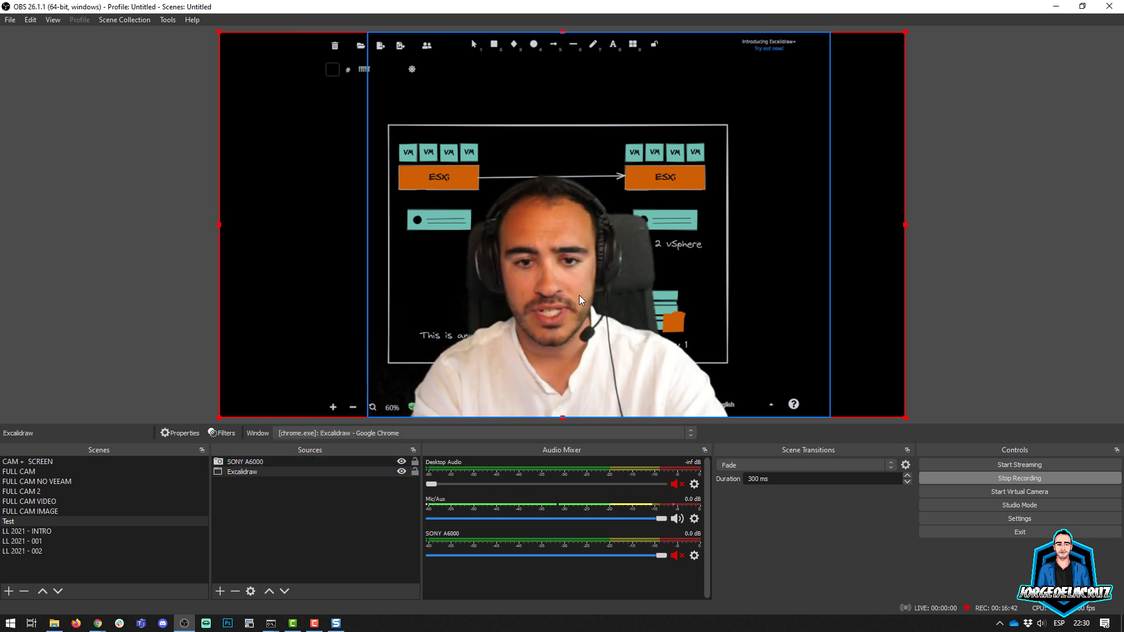
{"action": "left_click", "coordinate": [101, 323]}
Step: Move the camera feed to the lower-left corner of the scene and shrink it to roughly half size
{"action": "left_click_drag", "start_coordinate": [553, 328], "coordinate": [395, 328]}
{"action": "left_click_drag", "start_coordinate": [682, 31], "coordinate": [462, 213]}
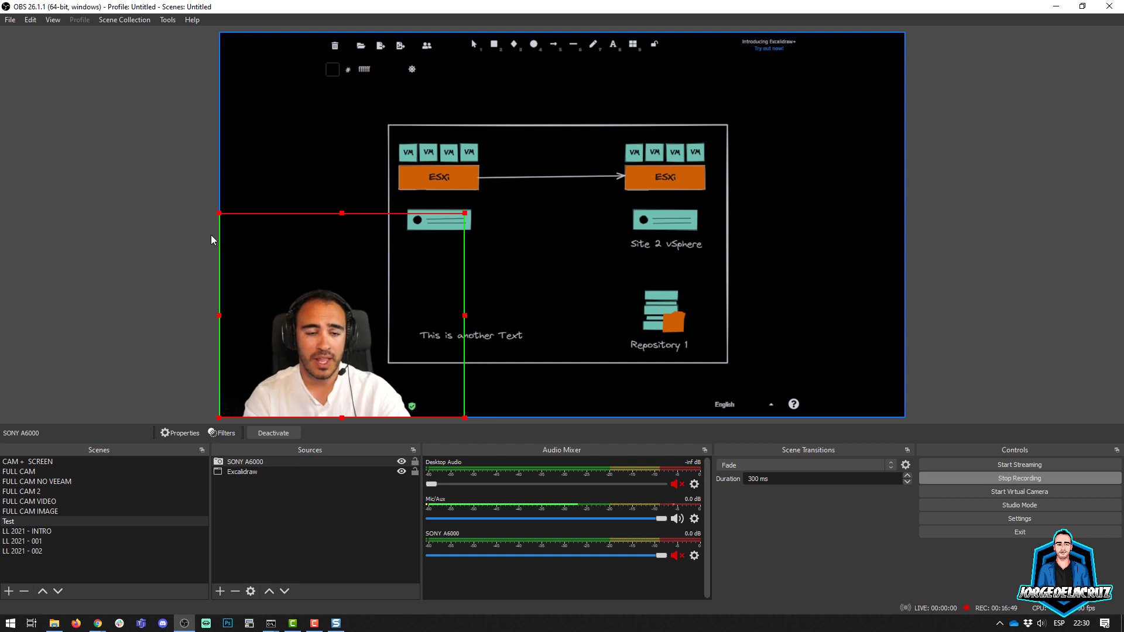
{"action": "left_click", "coordinate": [155, 240]}
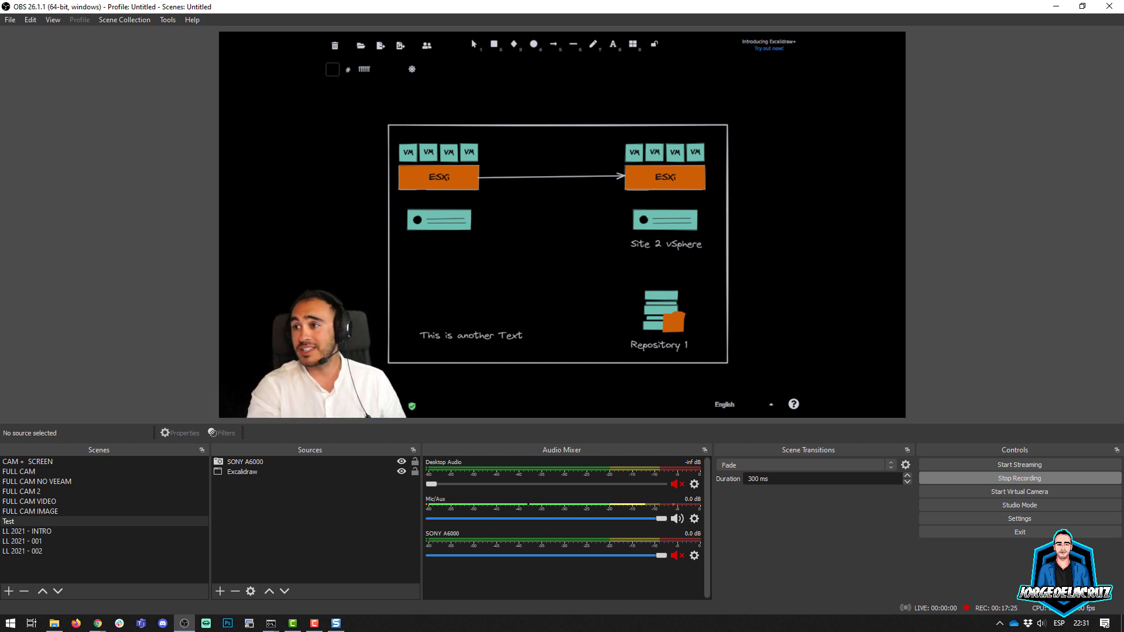
Step: Insert the library's five-bay storage appliance below the left-hand server
{"action": "left_click", "coordinate": [632, 44]}
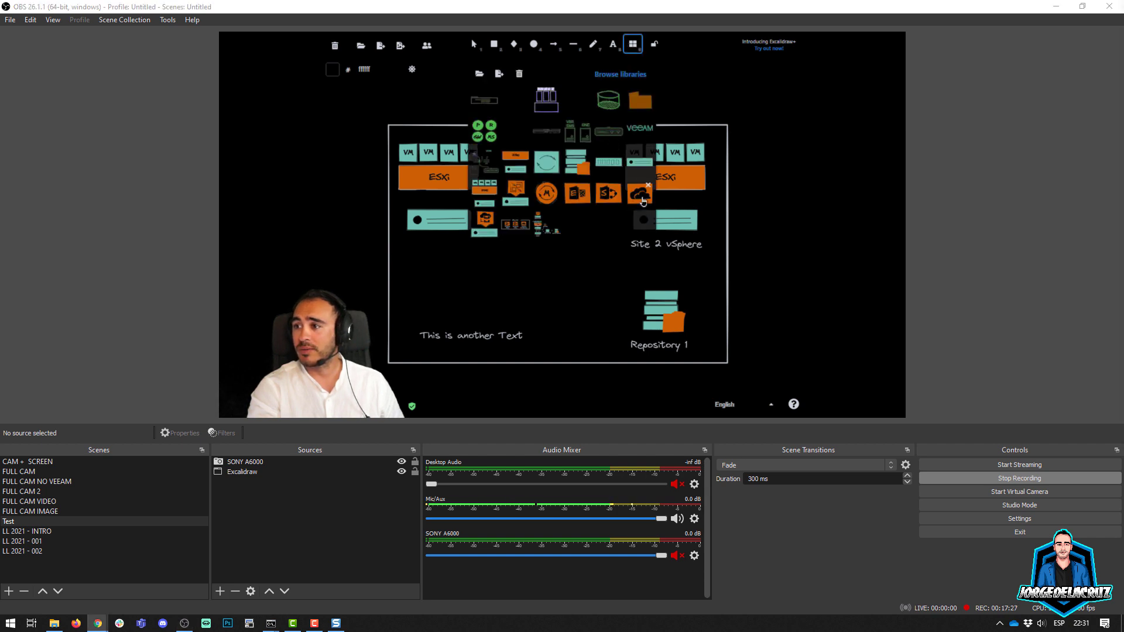
{"action": "mouse_move", "coordinate": [602, 164]}
{"action": "left_mouse_down"}
{"action": "mouse_move", "coordinate": [516, 292]}
{"action": "mouse_move", "coordinate": [446, 271]}
{"action": "left_mouse_up"}
{"action": "left_click", "coordinate": [515, 271]}
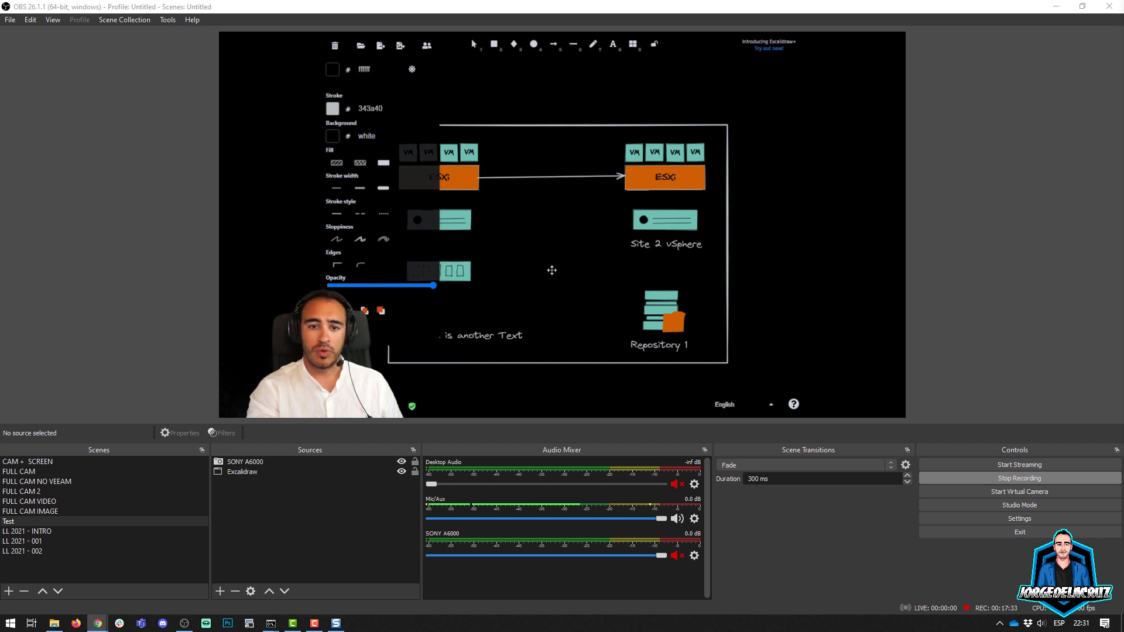
Step: Draw a downward arrow from the left-hand server to the five-bay storage appliance
{"action": "left_click", "coordinate": [553, 44]}
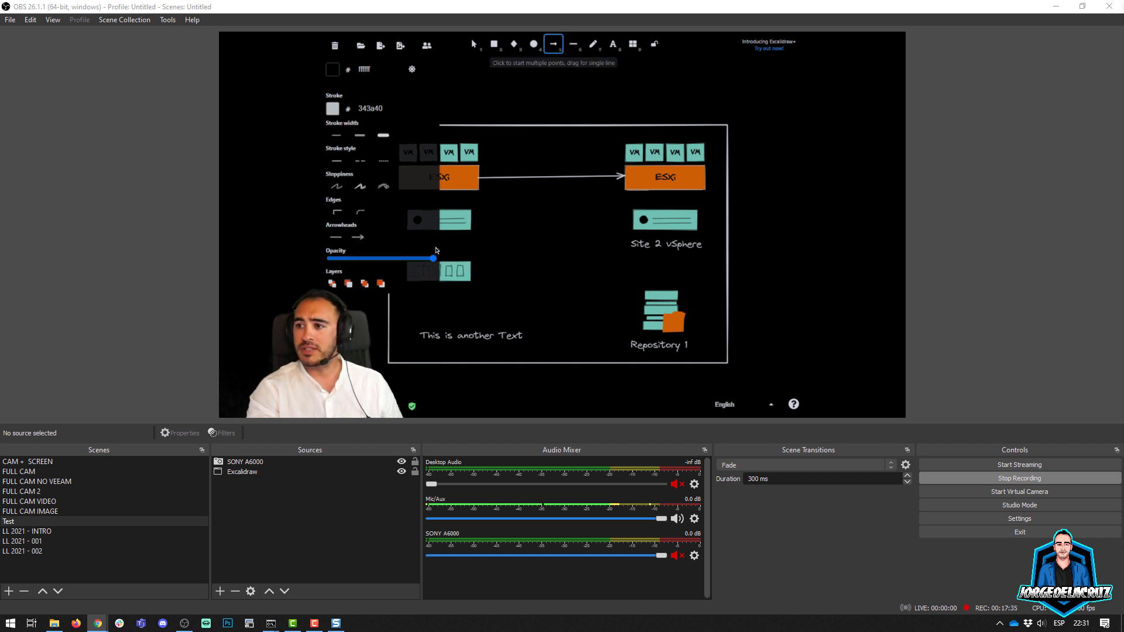
{"action": "left_click_drag", "start_coordinate": [450, 232], "coordinate": [450, 263]}
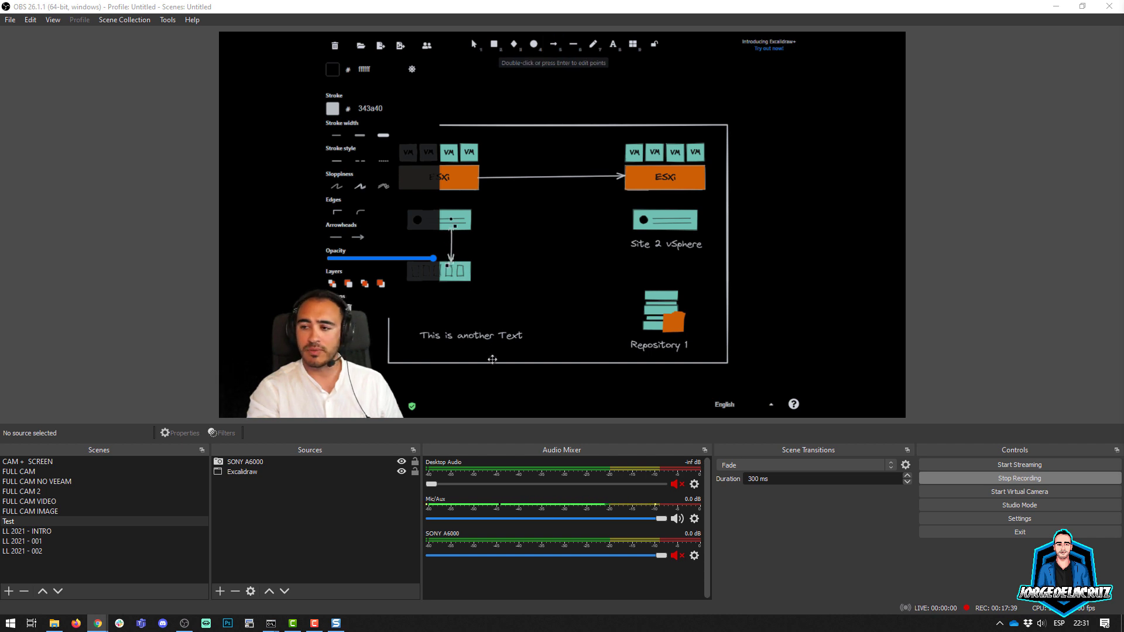
{"action": "left_click", "coordinate": [485, 388]}
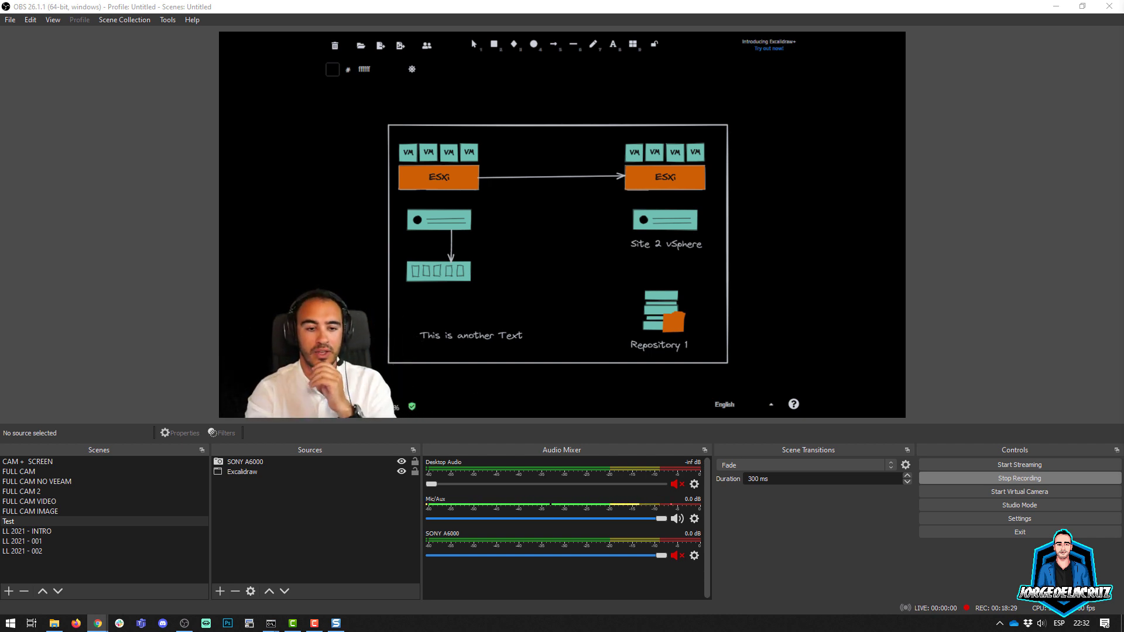
Step: Add a new Color Source to the Test scene and place it below Excalidraw at the end of the source order
{"action": "left_click", "coordinate": [206, 502]}
{"action": "left_click", "coordinate": [85, 520]}
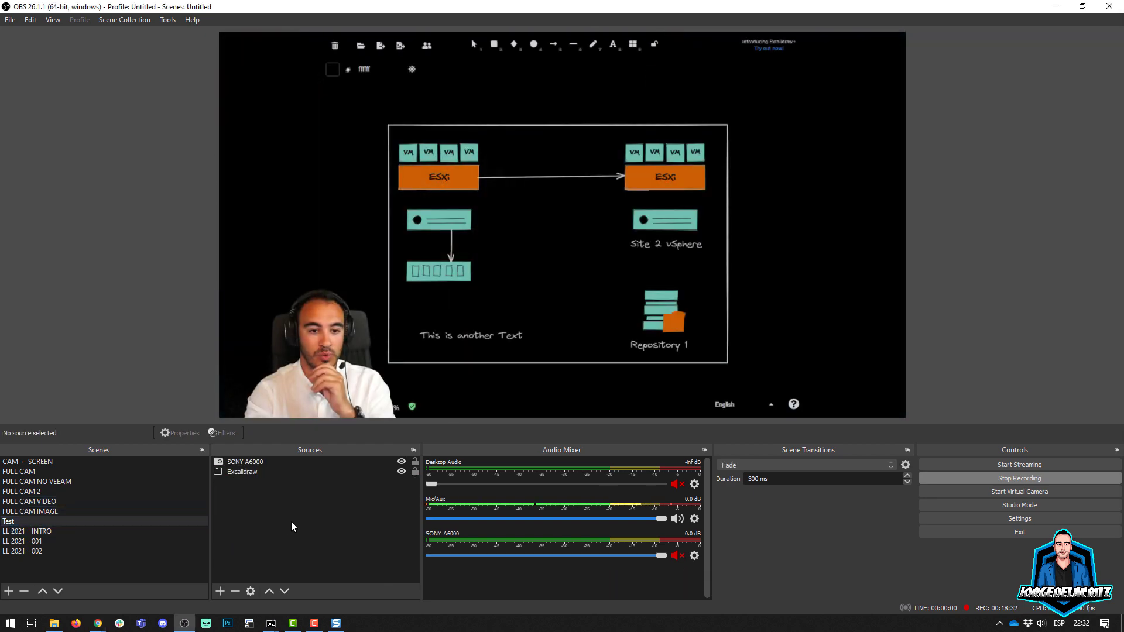
{"action": "left_click", "coordinate": [221, 589]}
{"action": "left_click", "coordinate": [268, 389]}
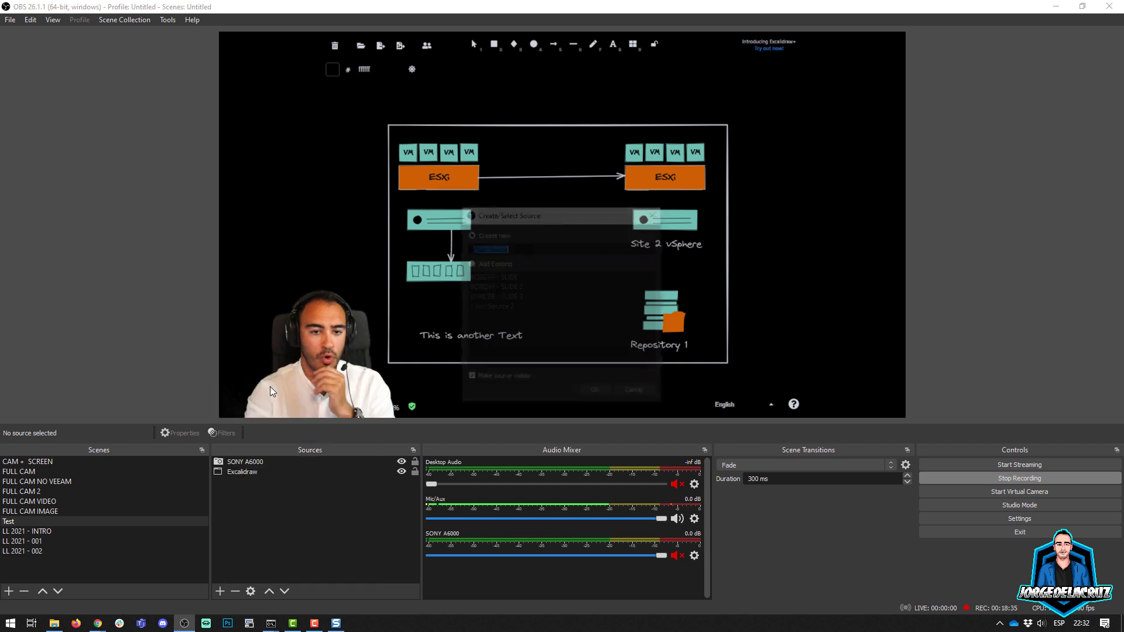
{"action": "left_click", "coordinate": [592, 391]}
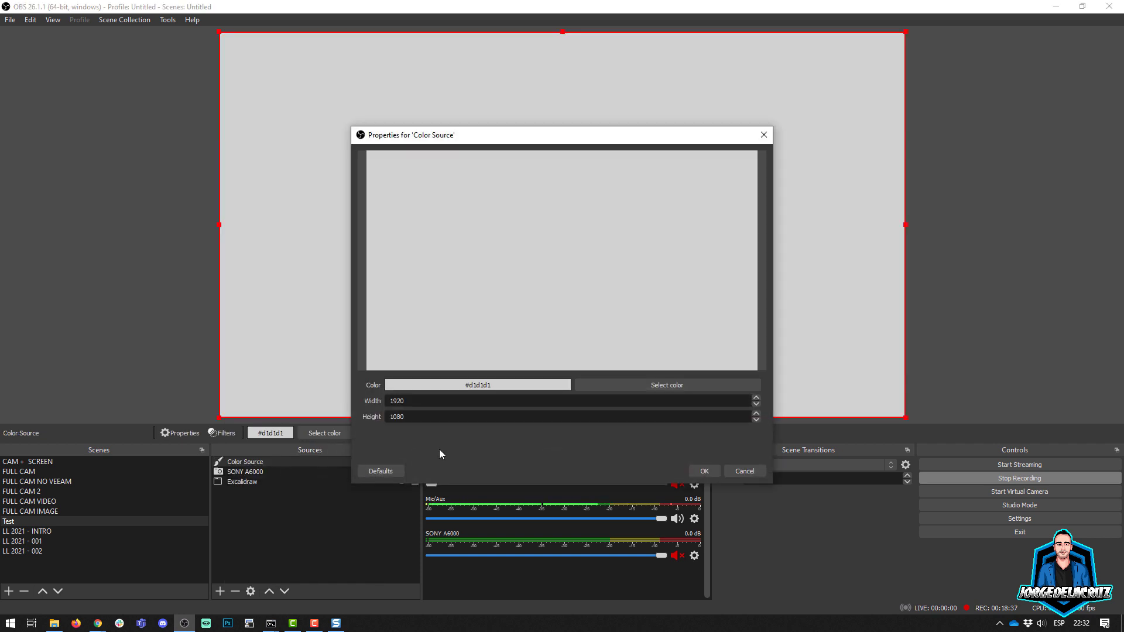
{"action": "left_click", "coordinate": [705, 471]}
{"action": "left_click_drag", "start_coordinate": [252, 464], "coordinate": [248, 485]}
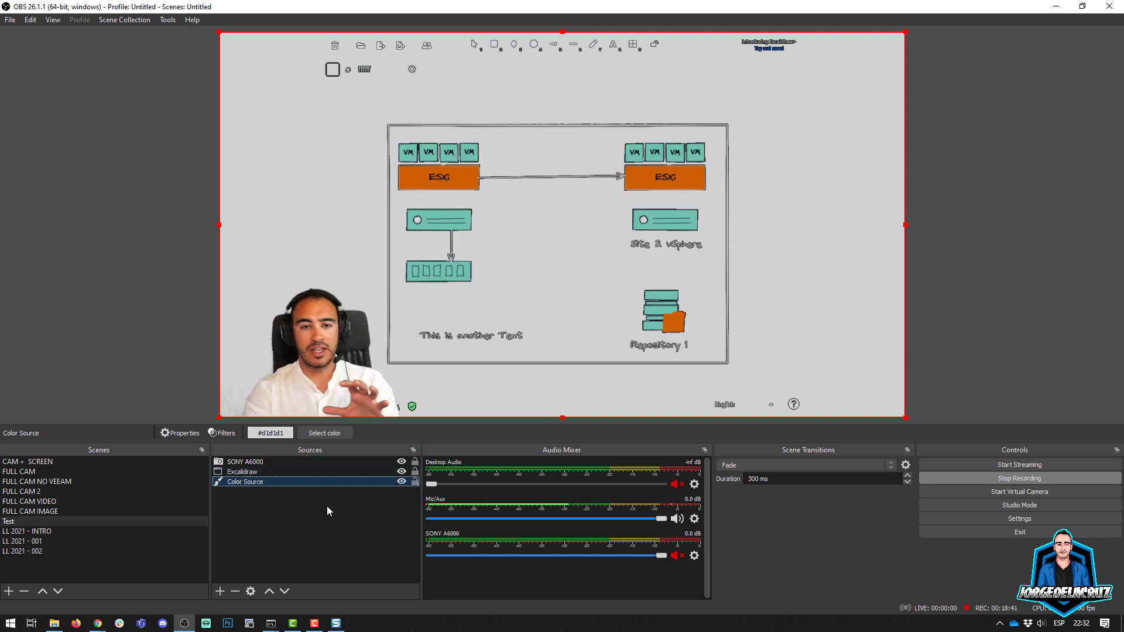
Step: Set the Color Source's color to dark grey #303030
{"action": "double_click", "coordinate": [259, 481]}
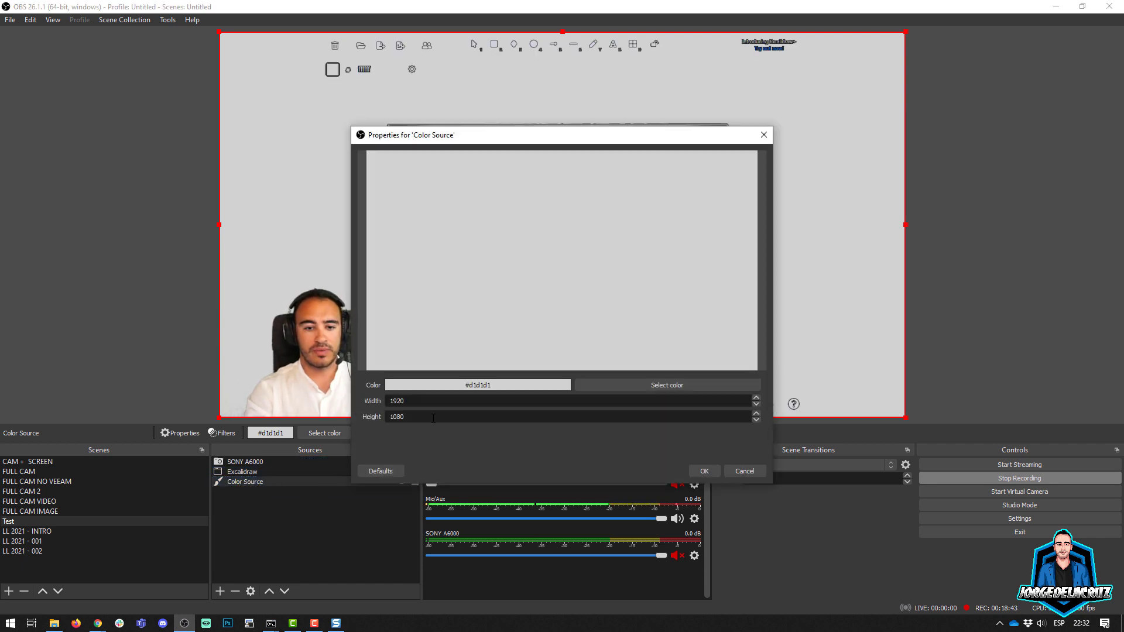
{"action": "left_click", "coordinate": [637, 388]}
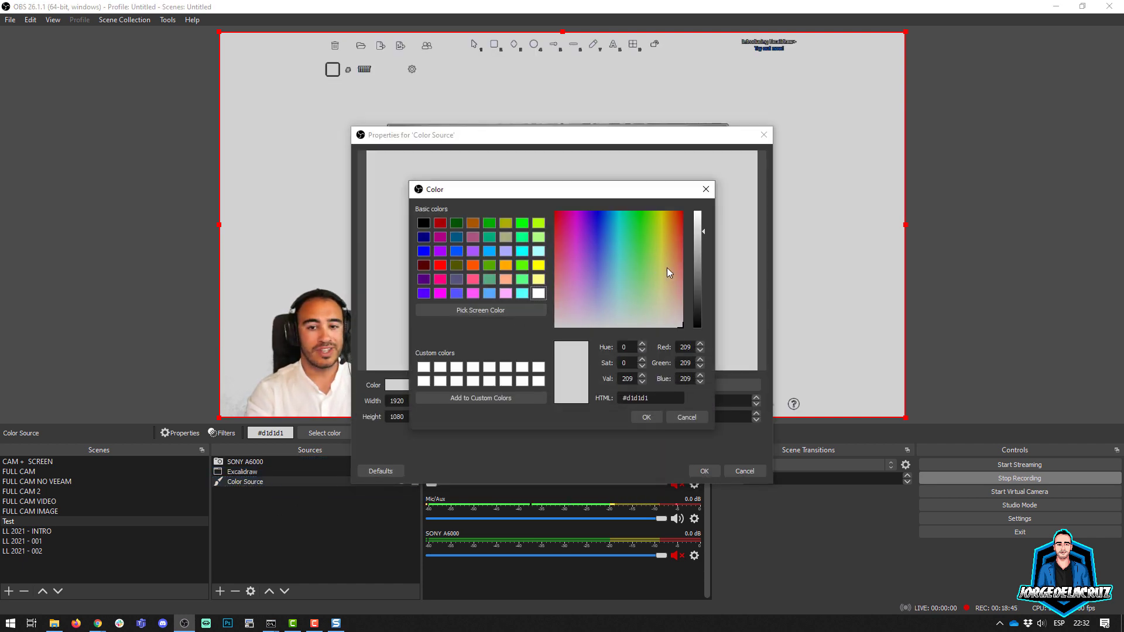
{"action": "left_click_drag", "start_coordinate": [698, 270], "coordinate": [699, 305]}
{"action": "left_click", "coordinate": [646, 416]}
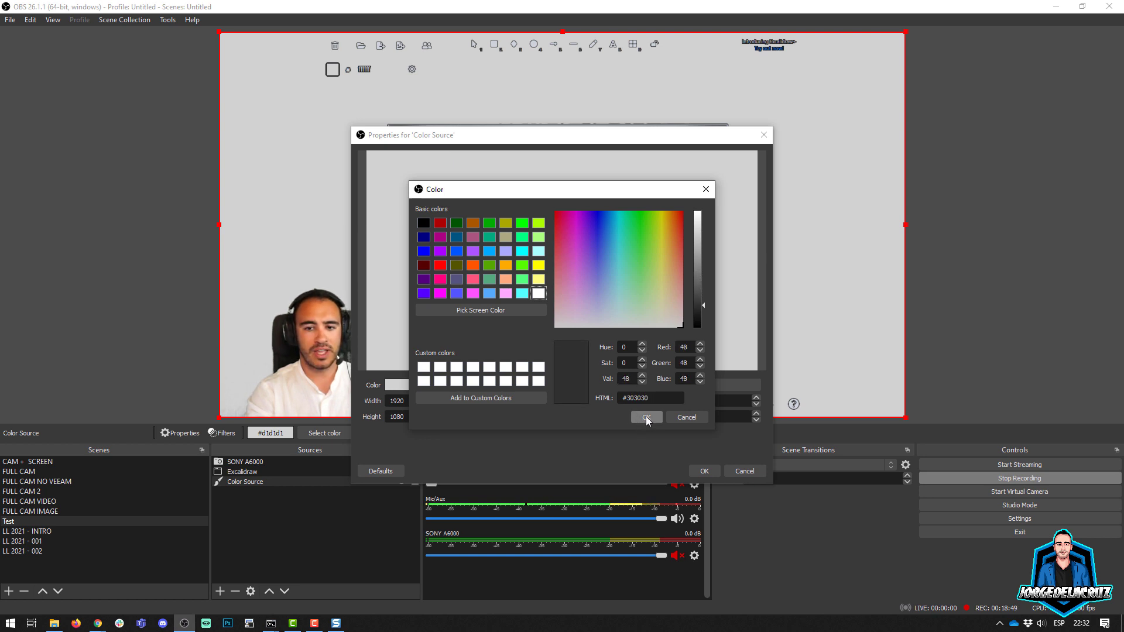
{"action": "left_click", "coordinate": [704, 471]}
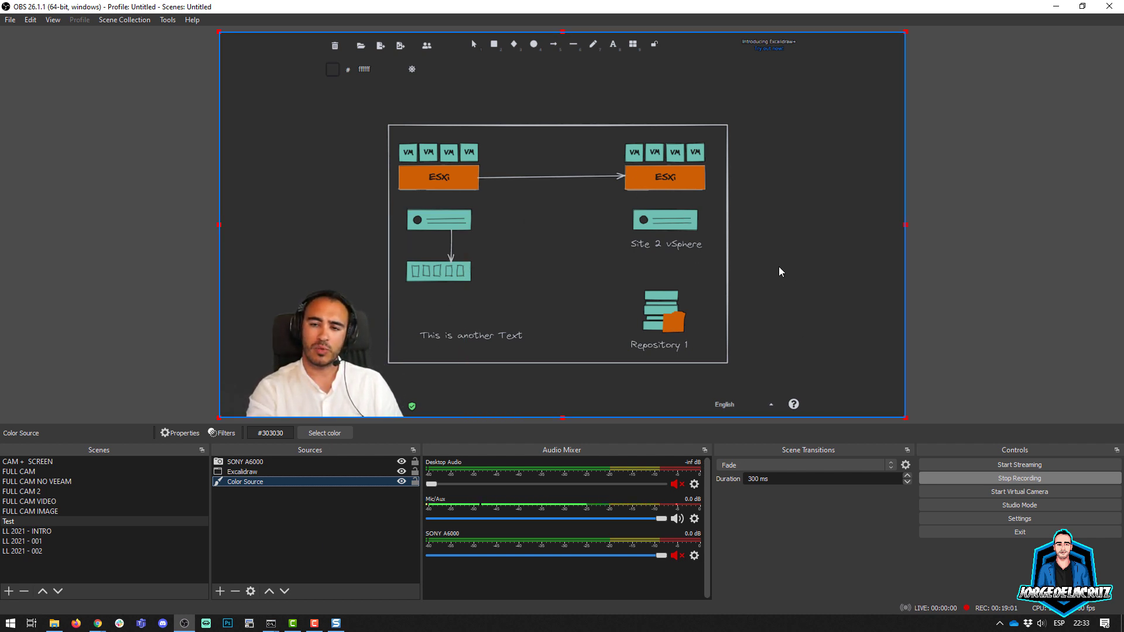
Step: Change the background Color Source to dark green #124702
{"action": "double_click", "coordinate": [251, 482]}
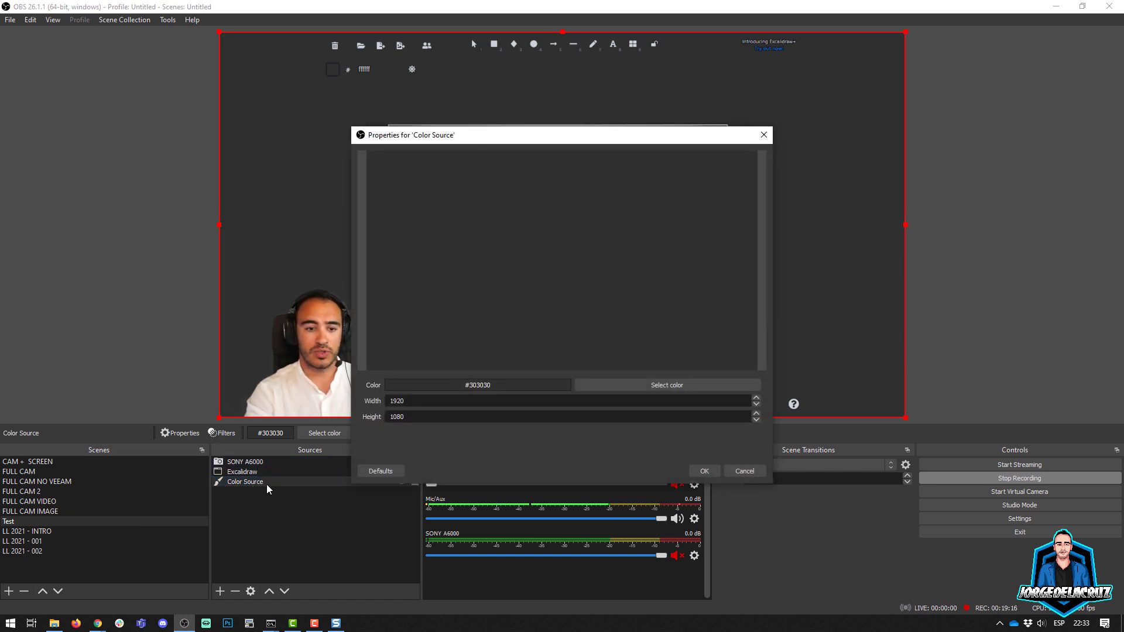
{"action": "left_click", "coordinate": [640, 385]}
{"action": "left_click", "coordinate": [644, 220]}
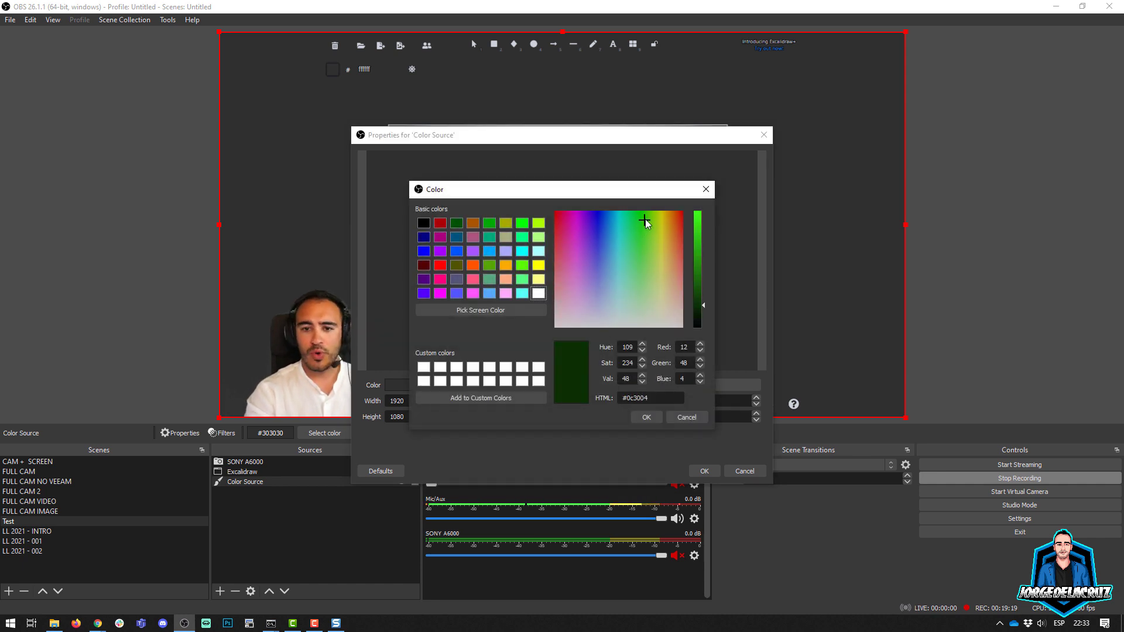
{"action": "left_click", "coordinate": [645, 216]}
{"action": "left_click_drag", "start_coordinate": [699, 271], "coordinate": [698, 296]}
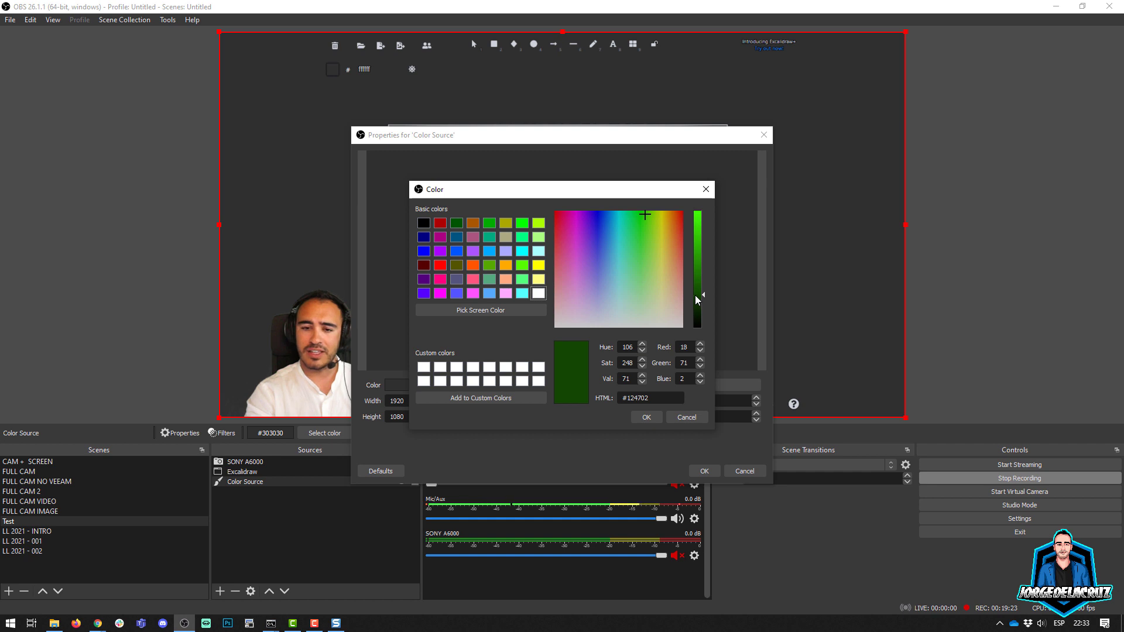
{"action": "left_click", "coordinate": [646, 418]}
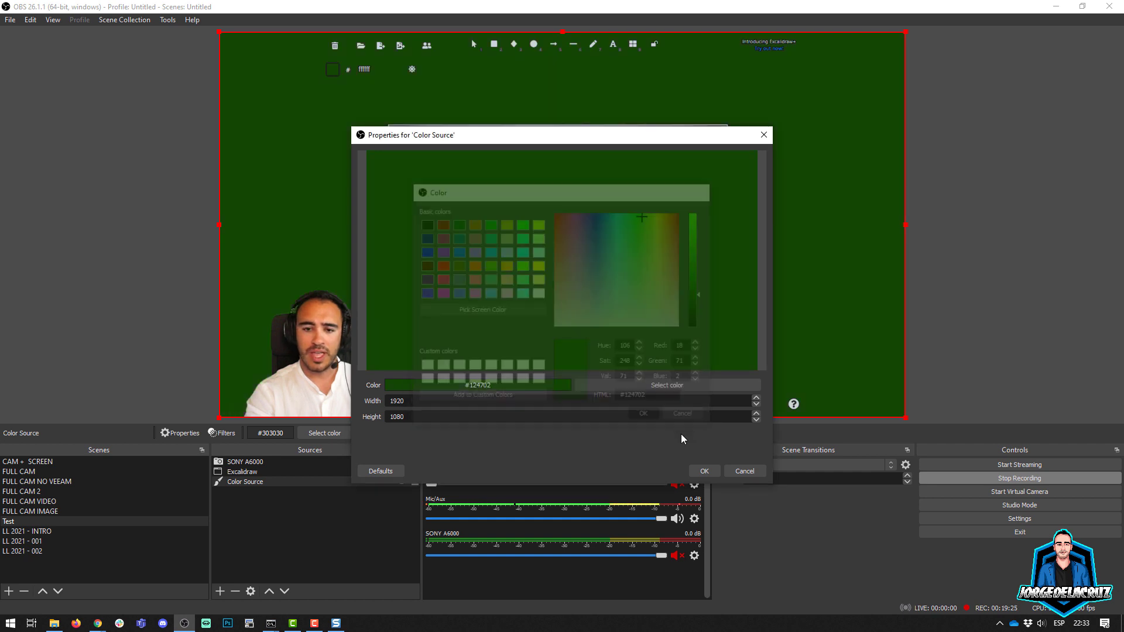
{"action": "left_click", "coordinate": [704, 471]}
{"action": "left_click", "coordinate": [361, 557]}
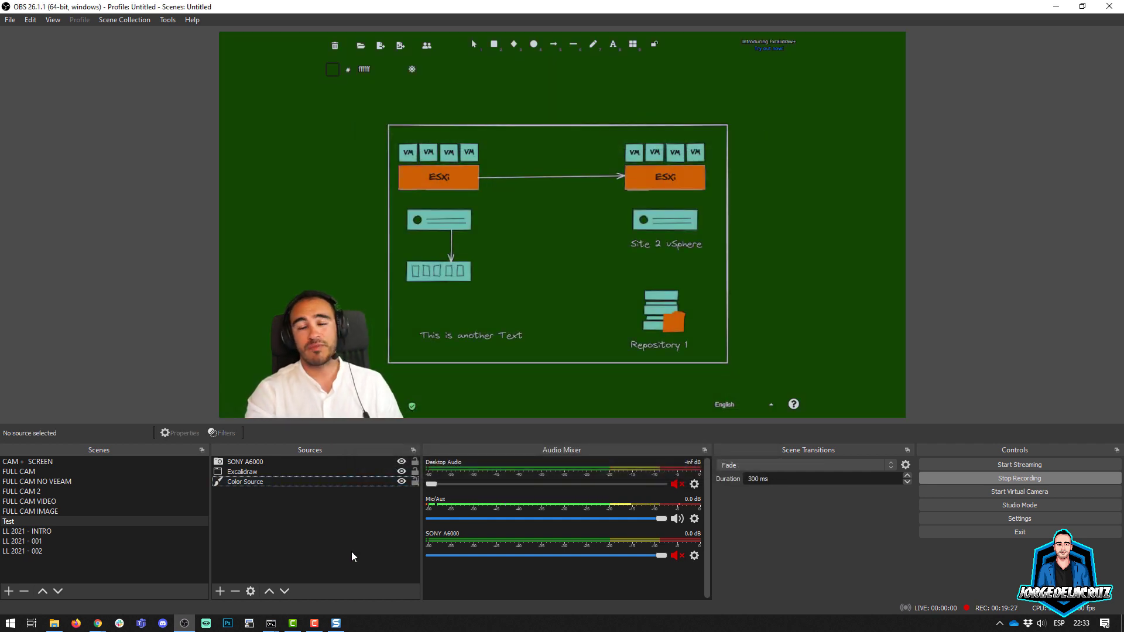
Step: Change the background Color Source to dark red #4f0202
{"action": "double_click", "coordinate": [341, 477]}
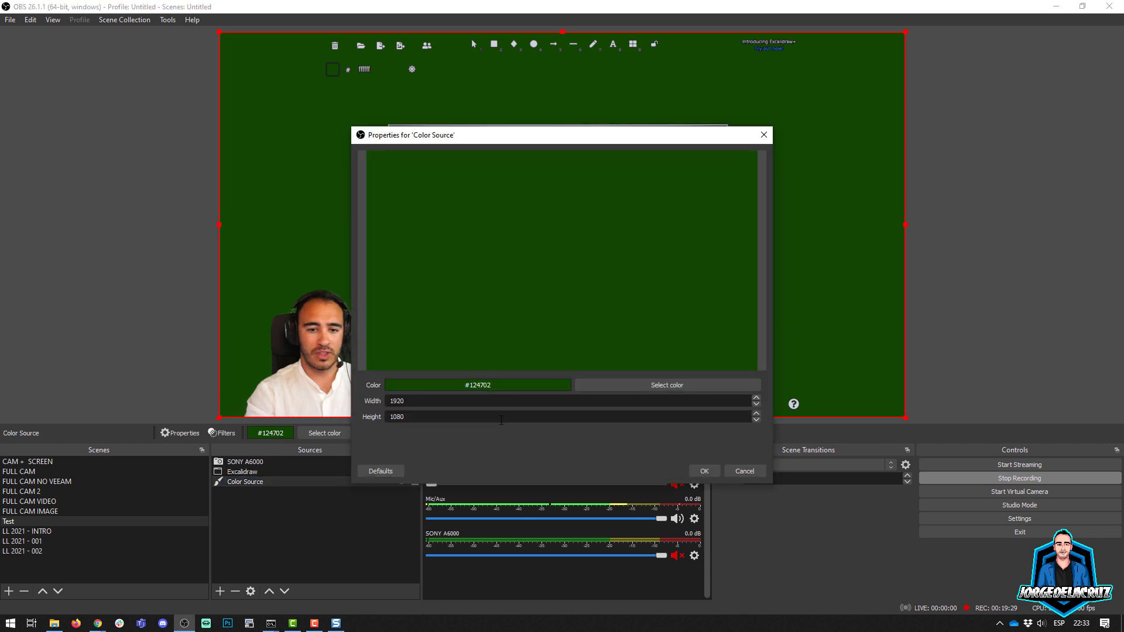
{"action": "left_click", "coordinate": [660, 386]}
{"action": "left_click", "coordinate": [609, 240]}
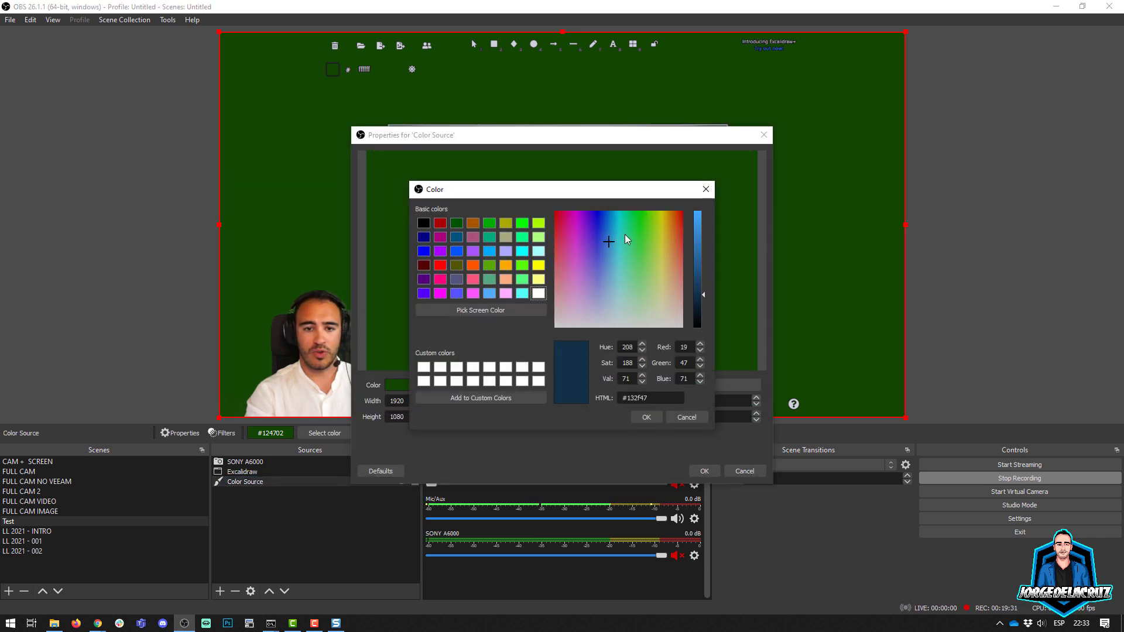
{"action": "left_click_drag", "start_coordinate": [674, 217], "coordinate": [698, 294]}
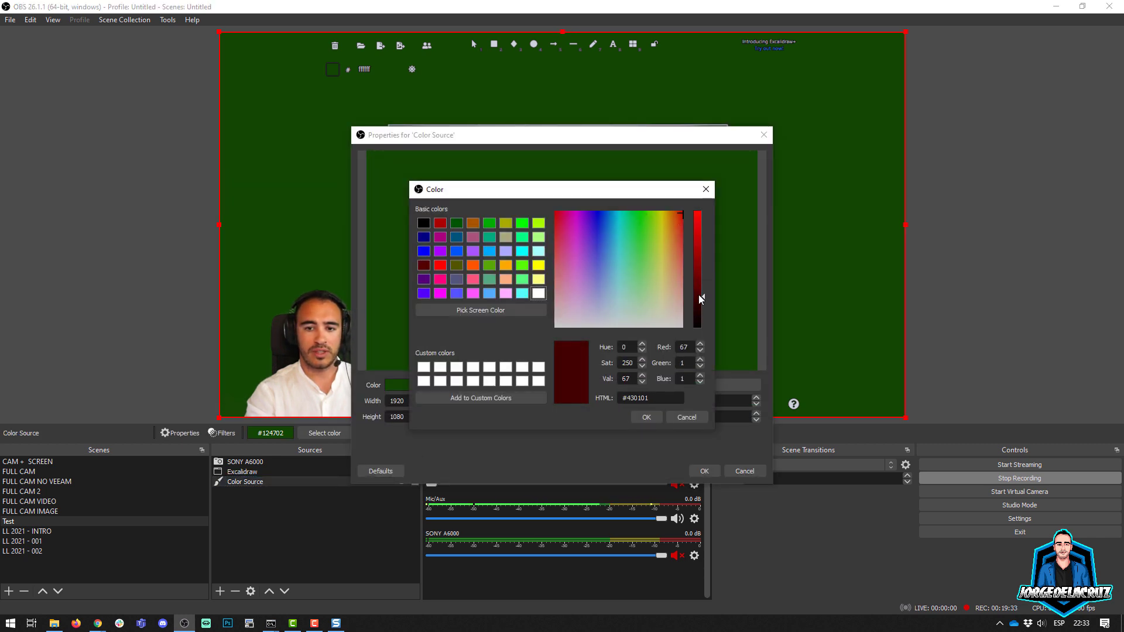
{"action": "left_click", "coordinate": [646, 417]}
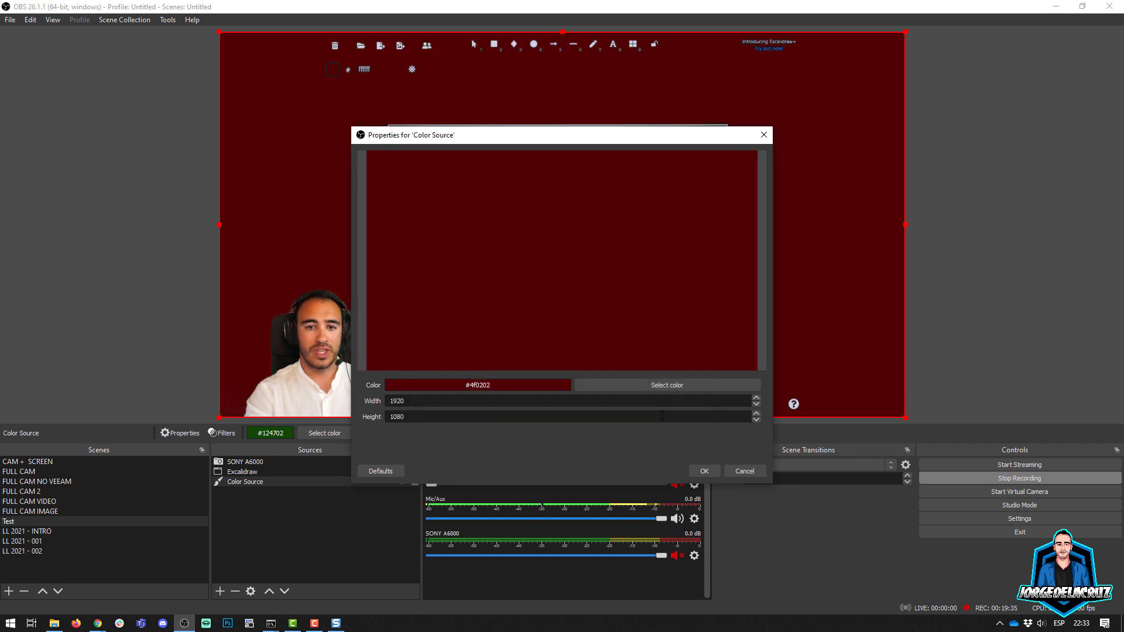
{"action": "left_click", "coordinate": [699, 471]}
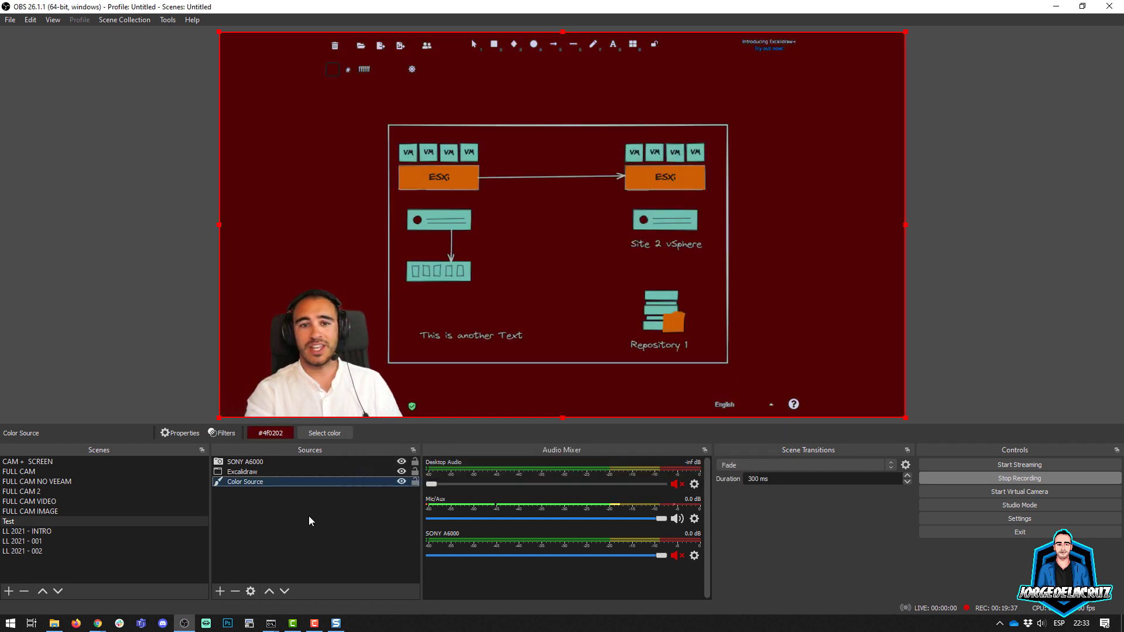
Step: Change the background Color Source to near-black grey #1f1e1e
{"action": "double_click", "coordinate": [350, 480]}
{"action": "left_click", "coordinate": [624, 384]}
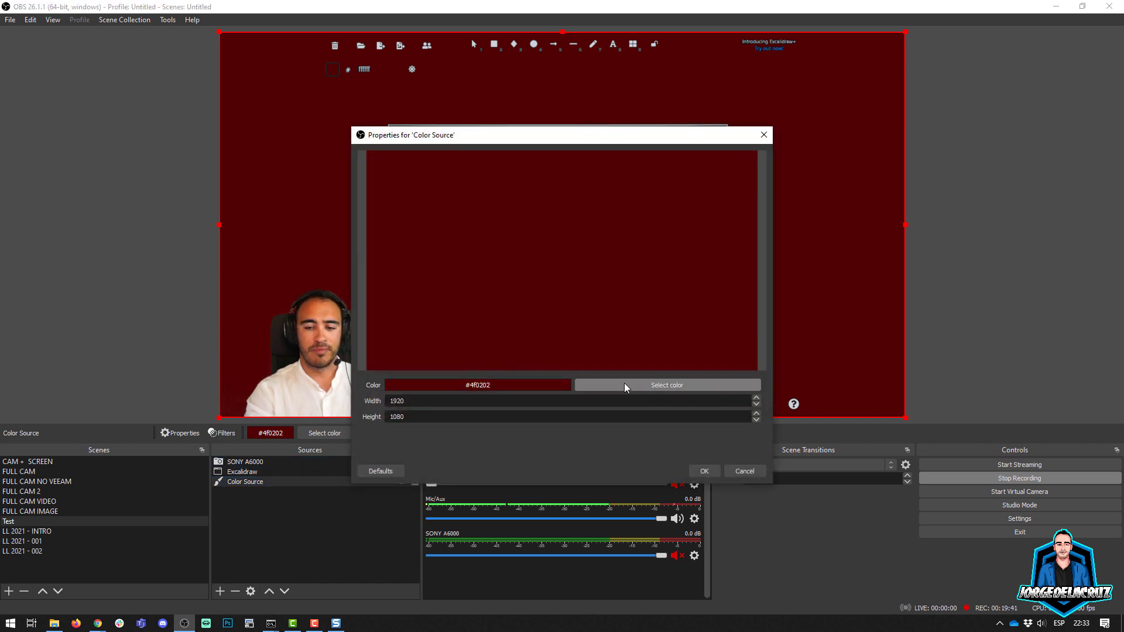
{"action": "left_click_drag", "start_coordinate": [679, 282], "coordinate": [693, 328]}
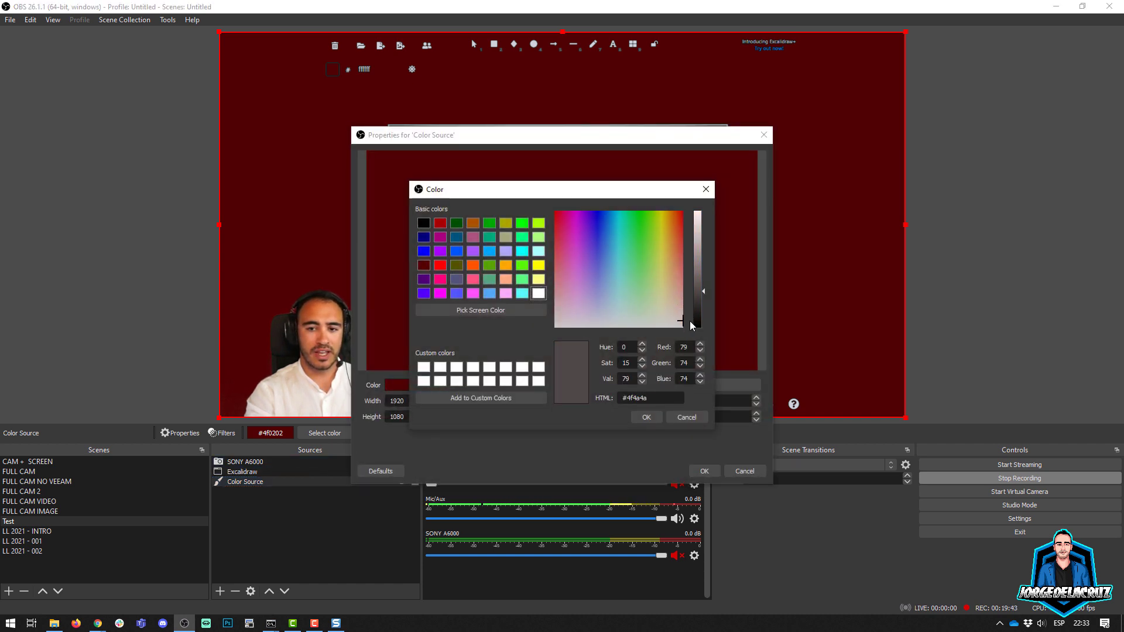
{"action": "left_click_drag", "start_coordinate": [703, 289], "coordinate": [704, 313]}
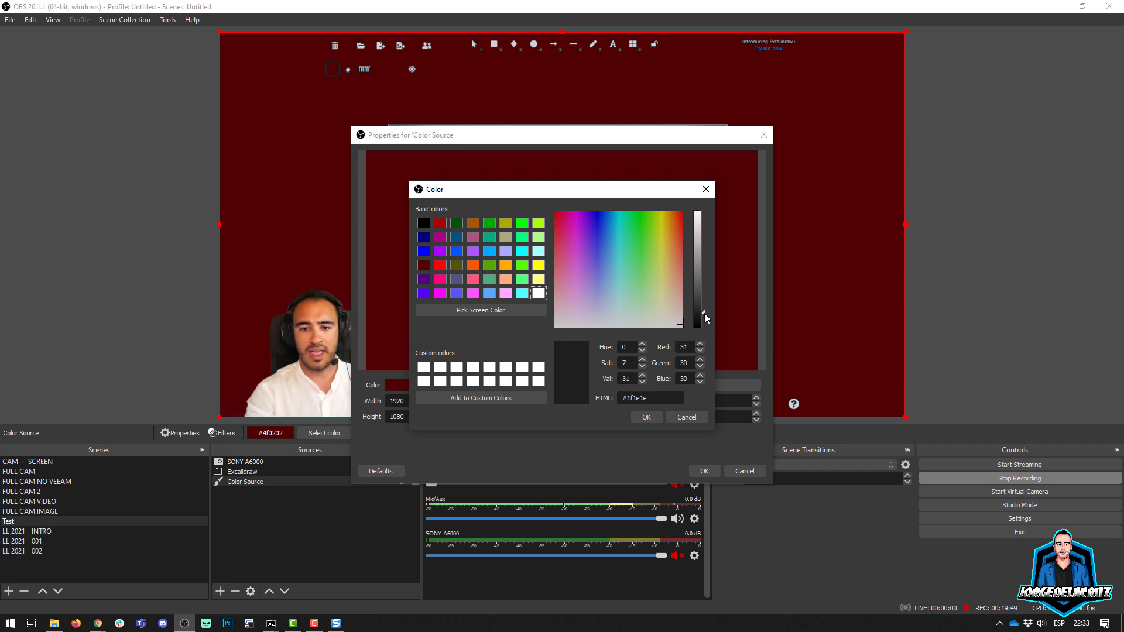
{"action": "left_click", "coordinate": [642, 420]}
{"action": "left_click", "coordinate": [699, 472]}
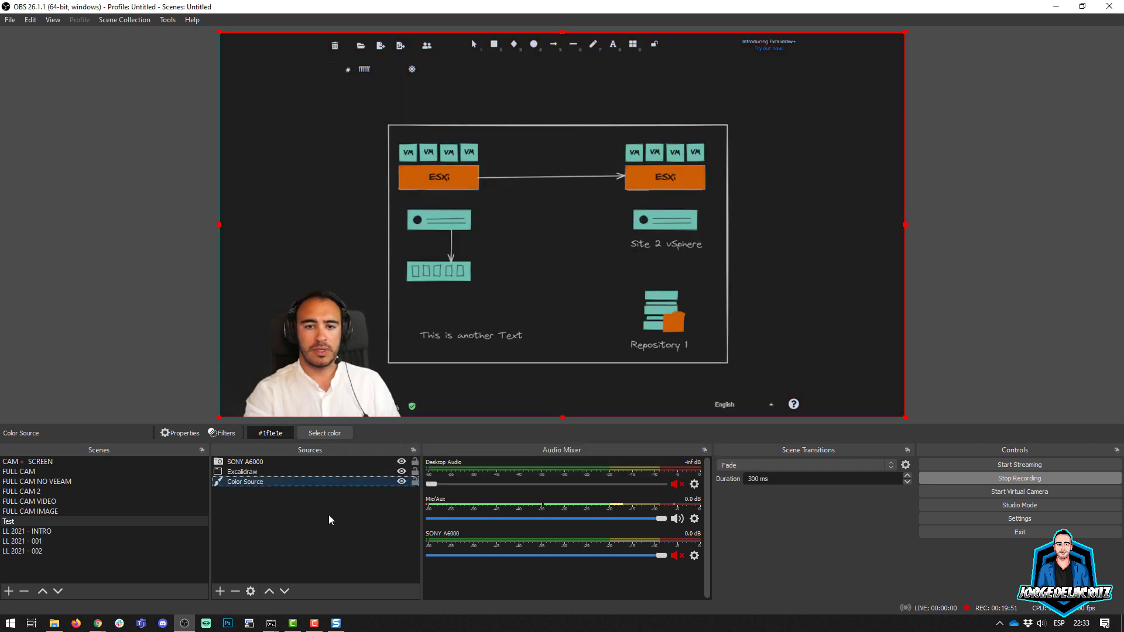